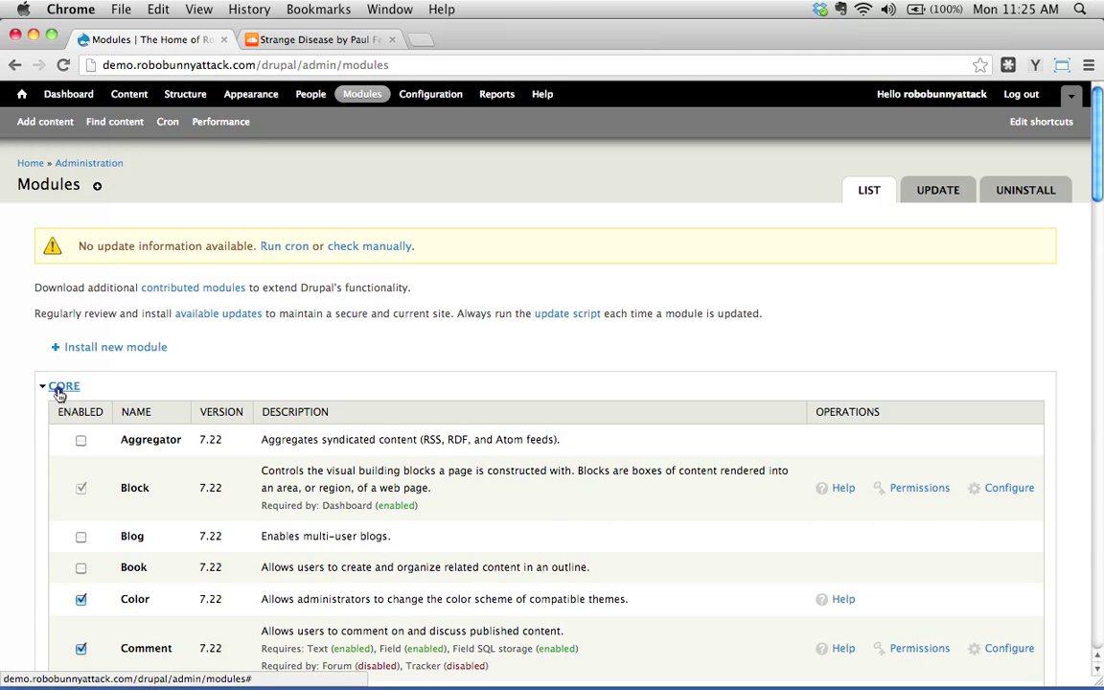
Collapse the Core module group and scroll down to the enabled SoundCloud field module
click(60, 387)
scroll(67, 392, down, 3)
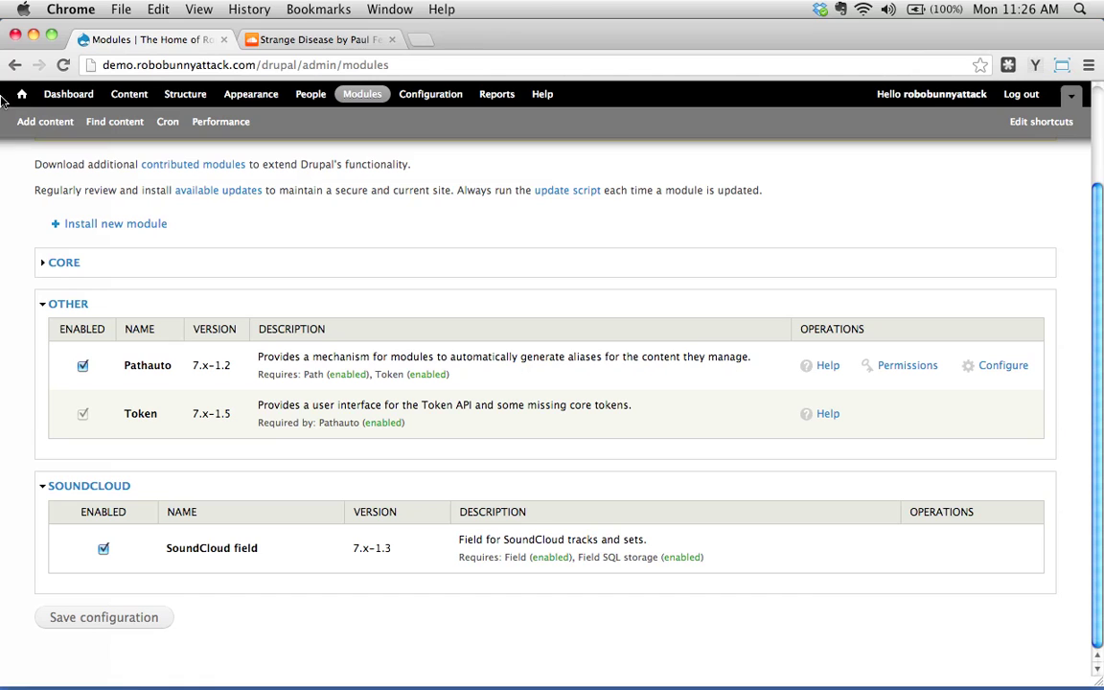
Open the Create Song form, look through its fields, then switch to the Strange Disease SoundCloud tab
click(24, 126)
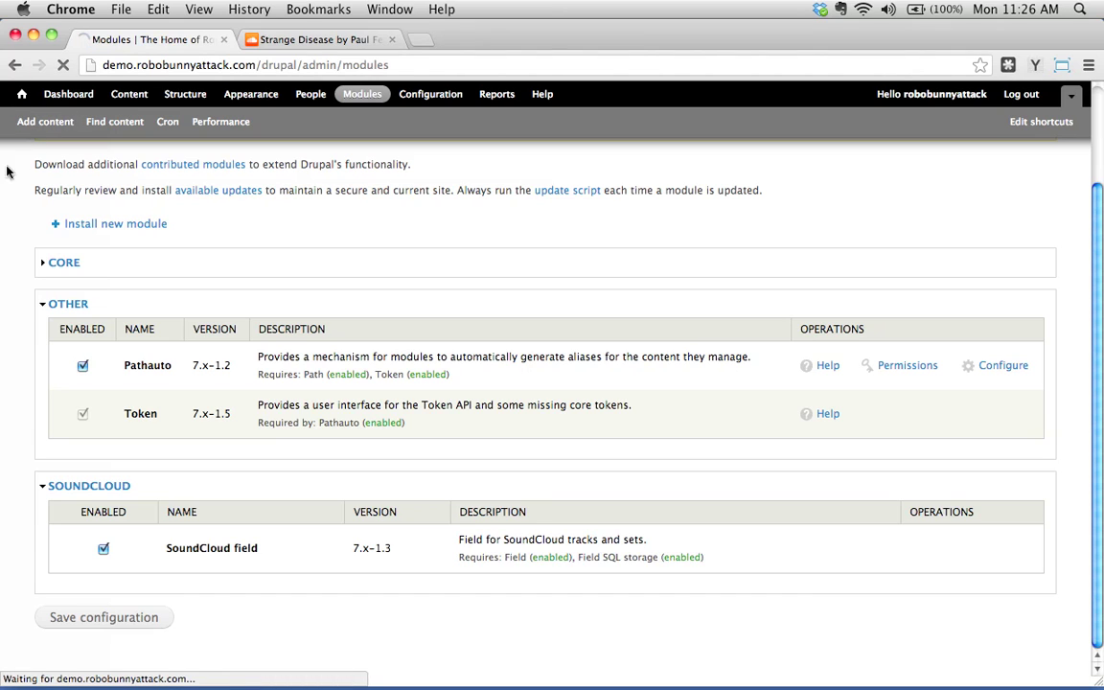
click(73, 349)
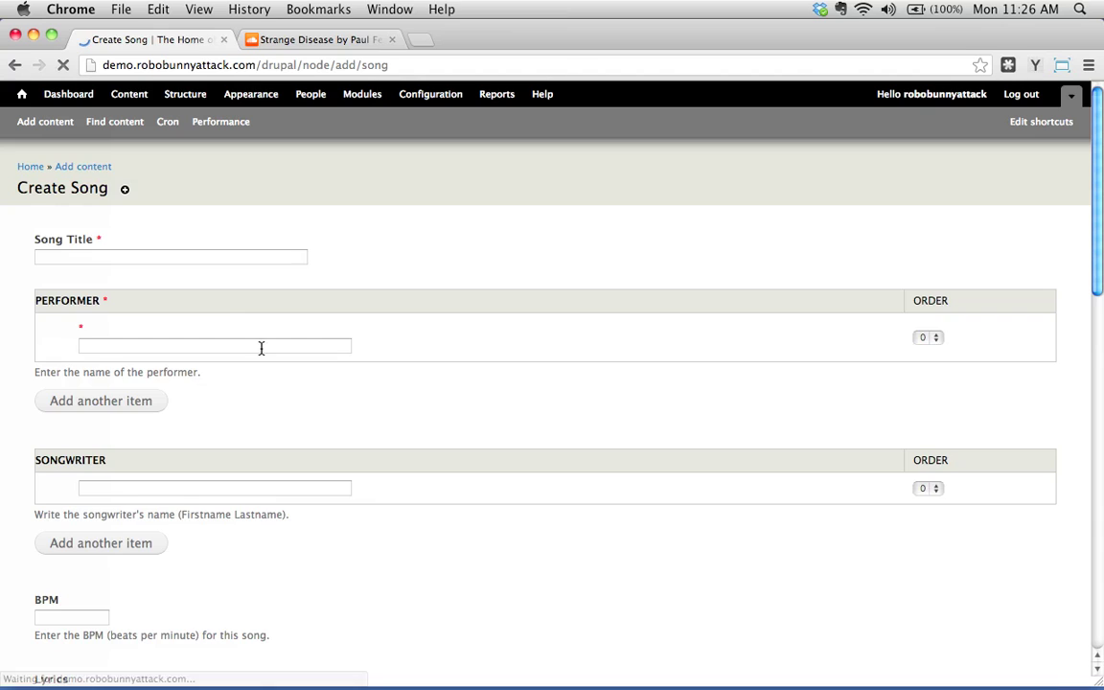
scroll(196, 464, down, 5)
scroll(197, 464, down, 6)
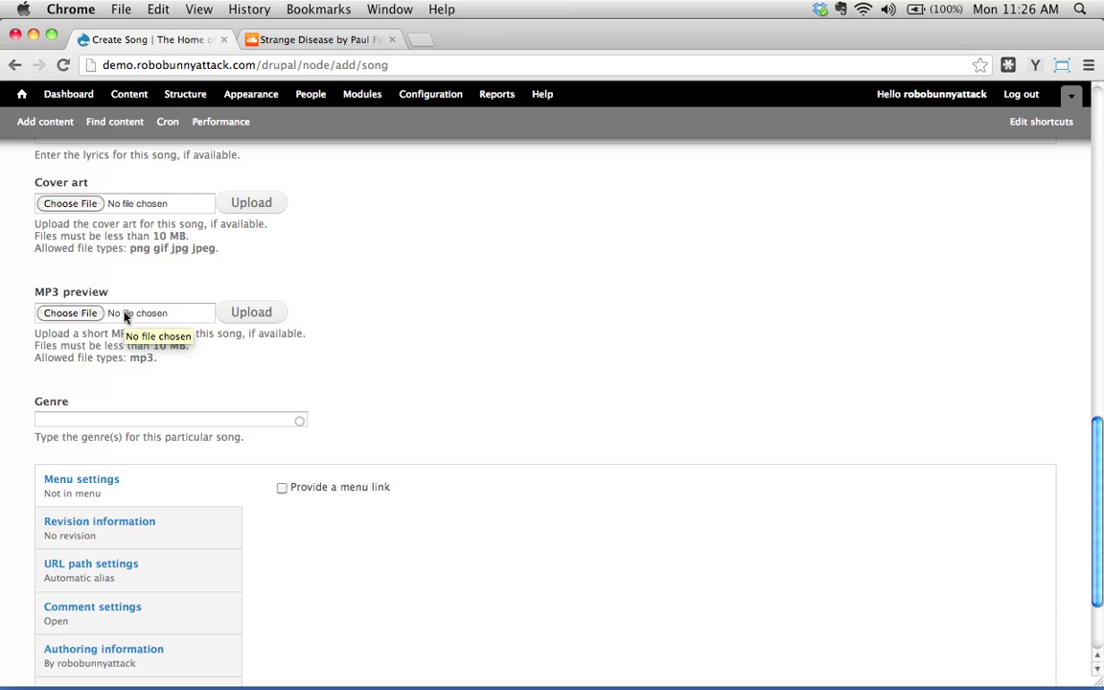
click(287, 39)
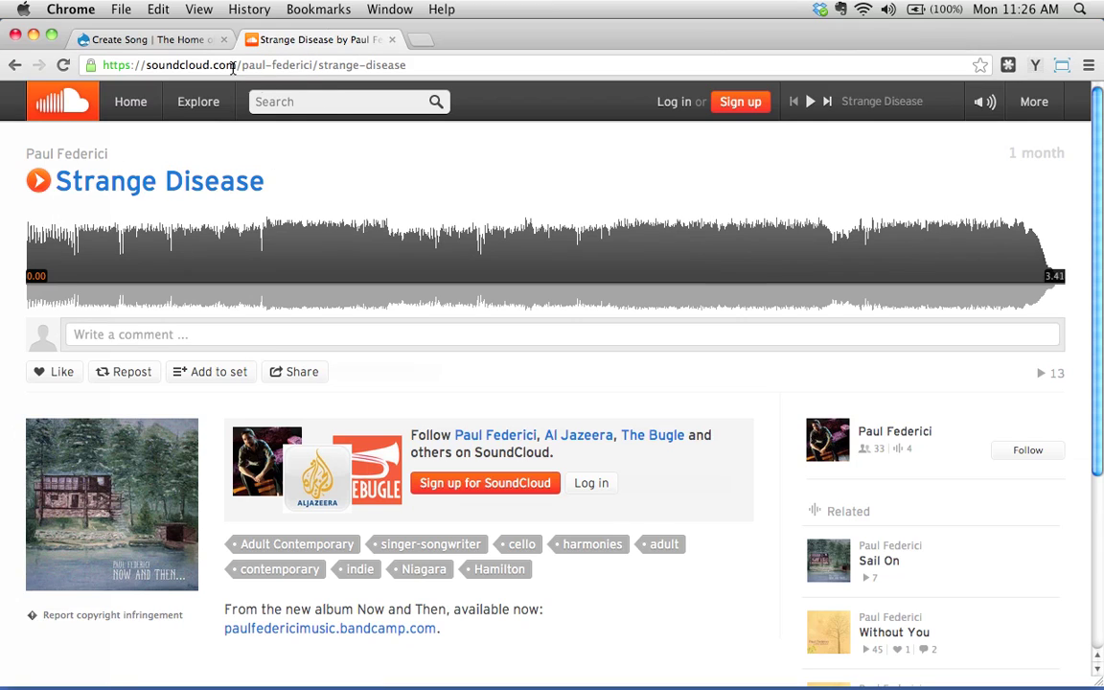
Switch between the Create Song and Strange Disease tabs, ending on the Create Song form
click(128, 40)
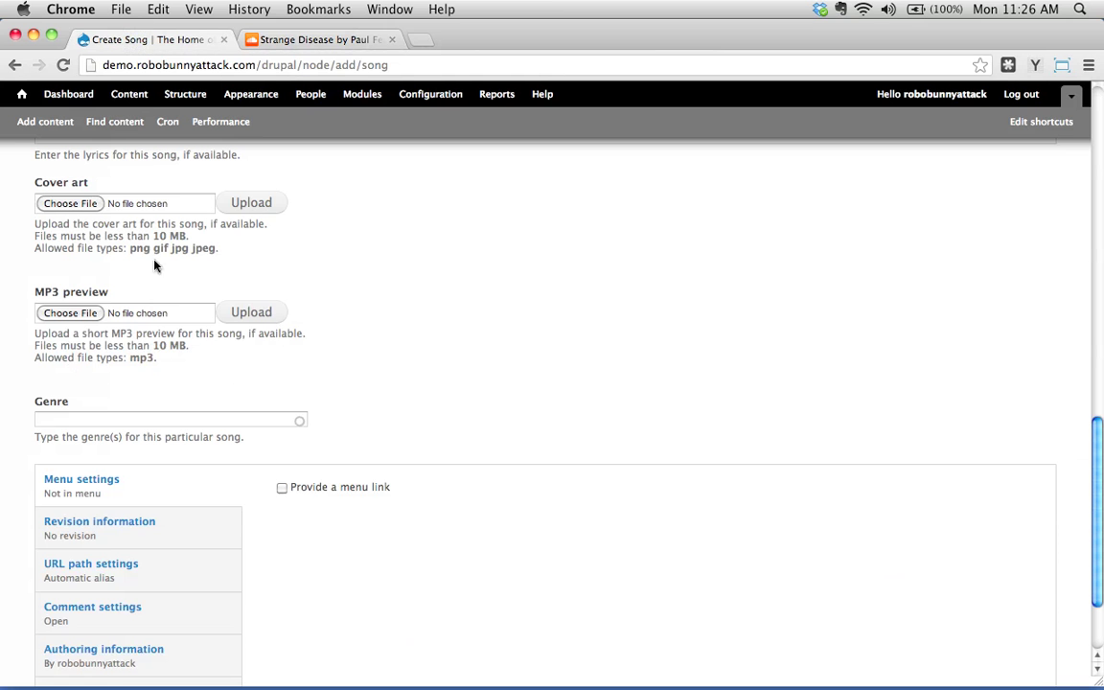
click(301, 39)
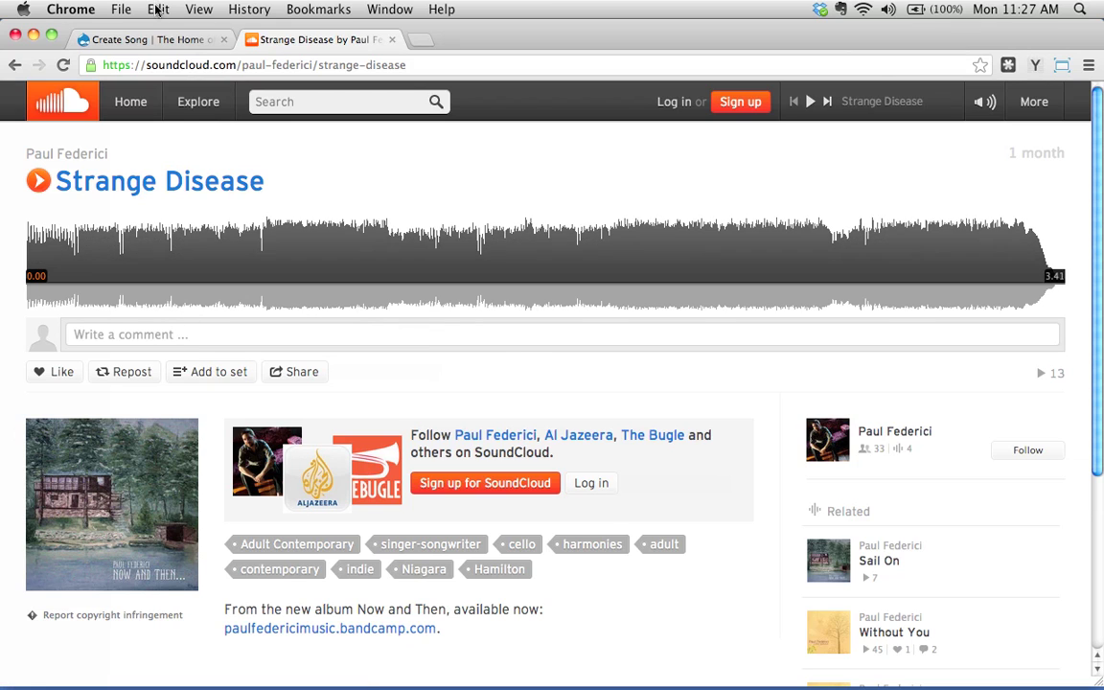
click(151, 41)
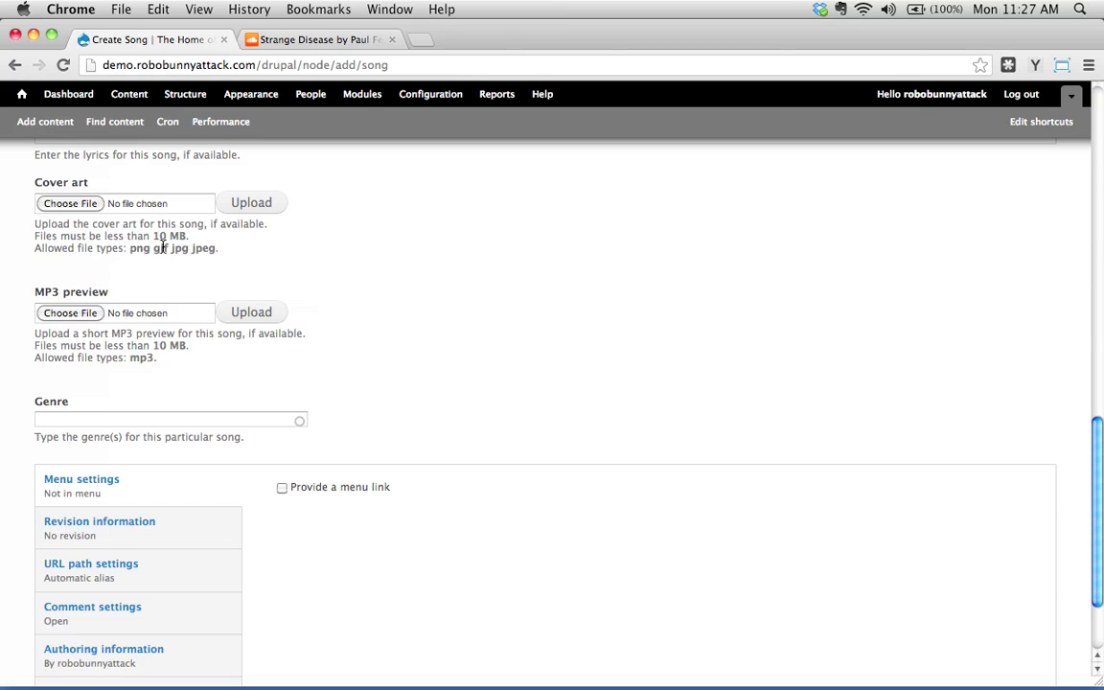
Go to Structure > Content types and open manage fields for the Song type
click(185, 95)
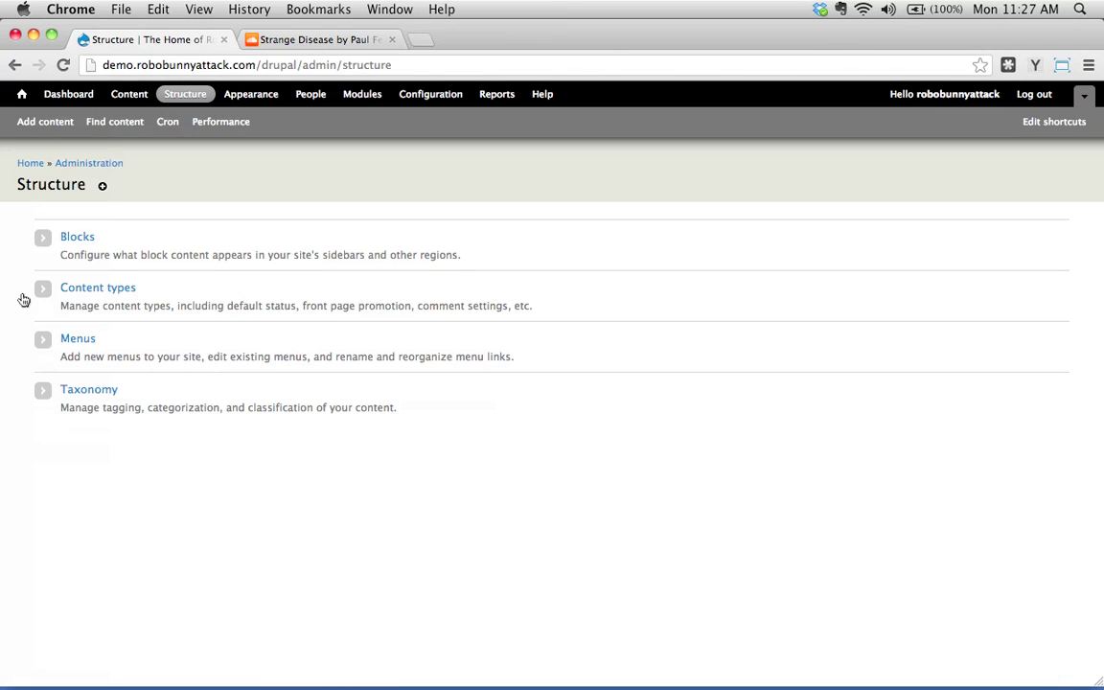
click(94, 289)
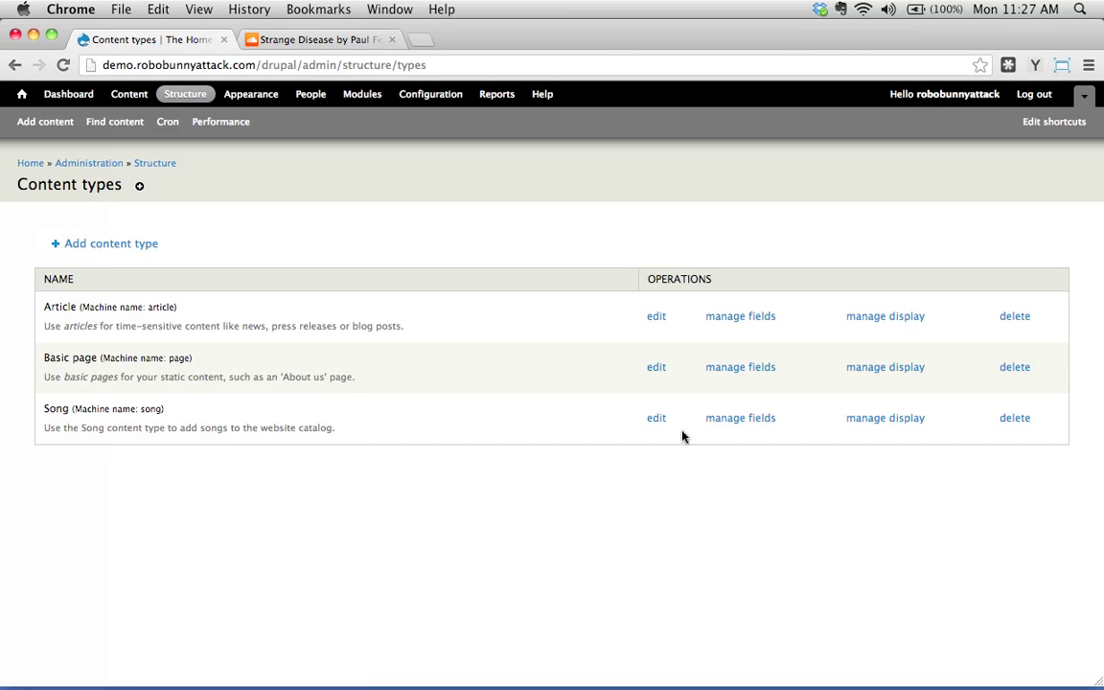
click(742, 418)
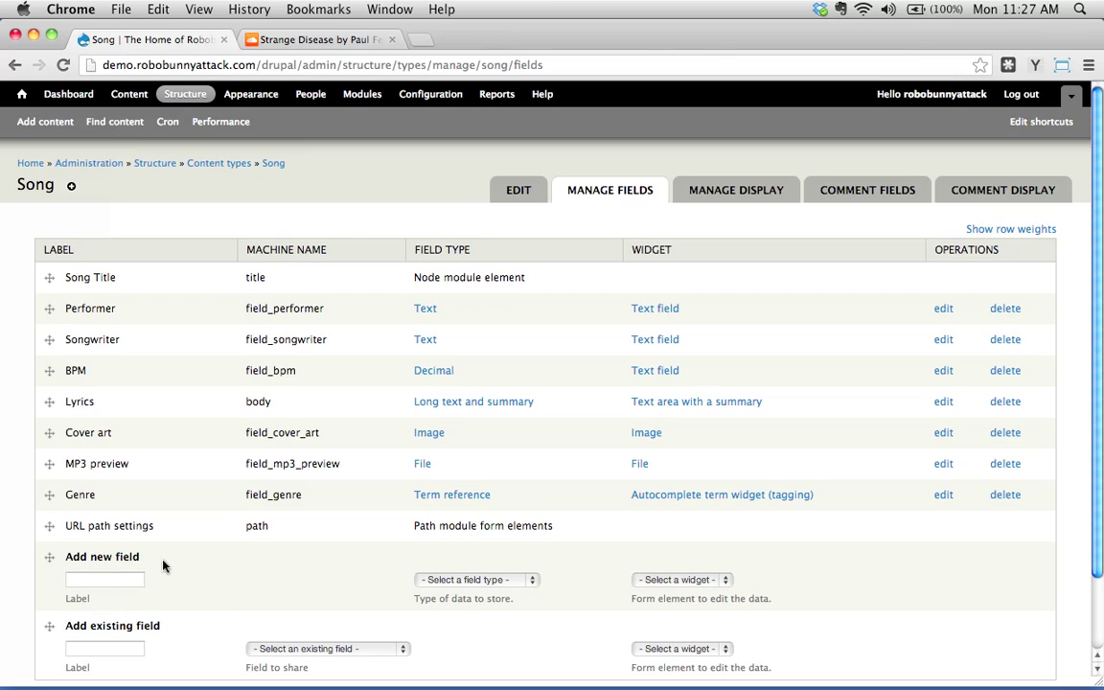
Add a 'SoundCloud preview' field using the SoundCloud type and SoundCloud URL widget, and save it
click(104, 580)
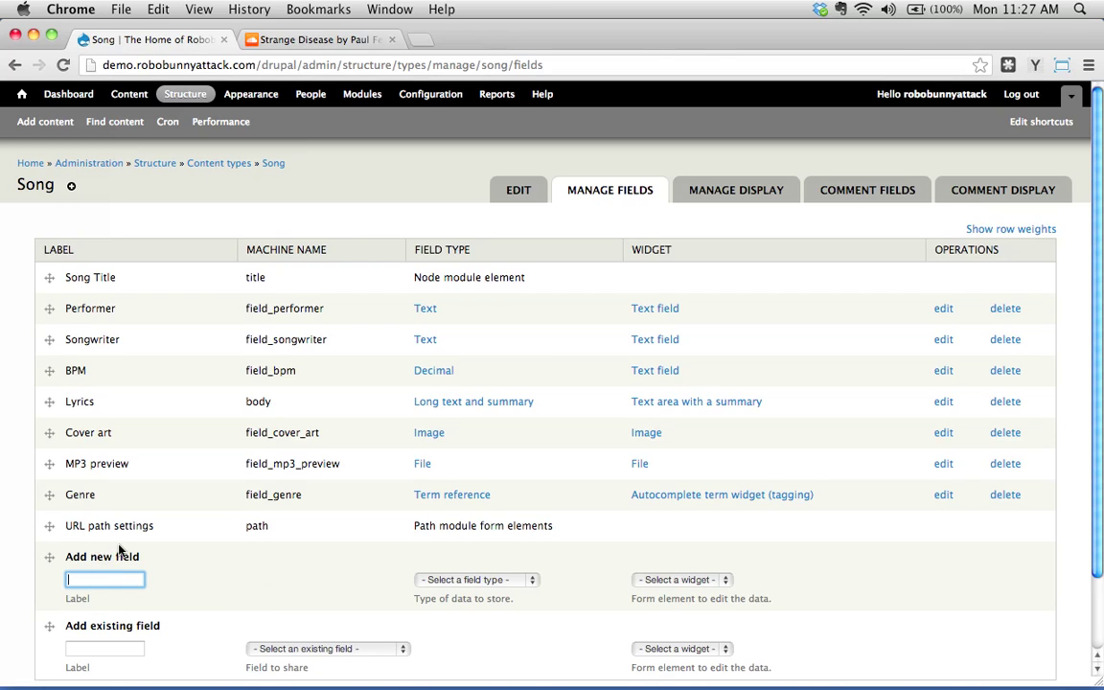
text(Sound)
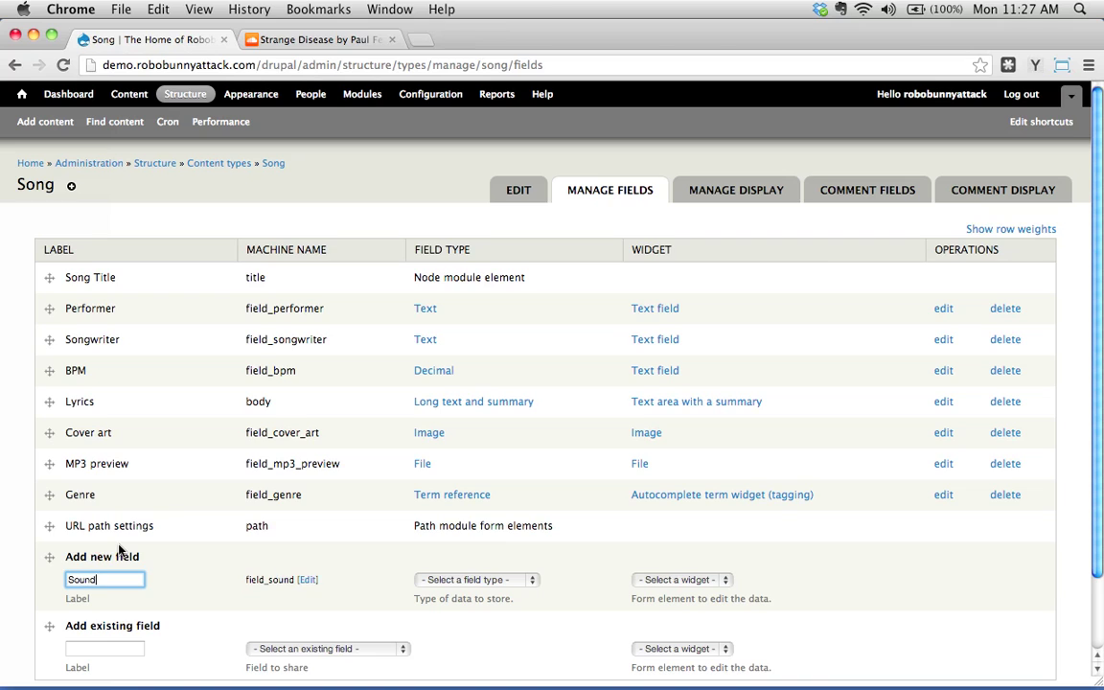
text(Cloud preview)
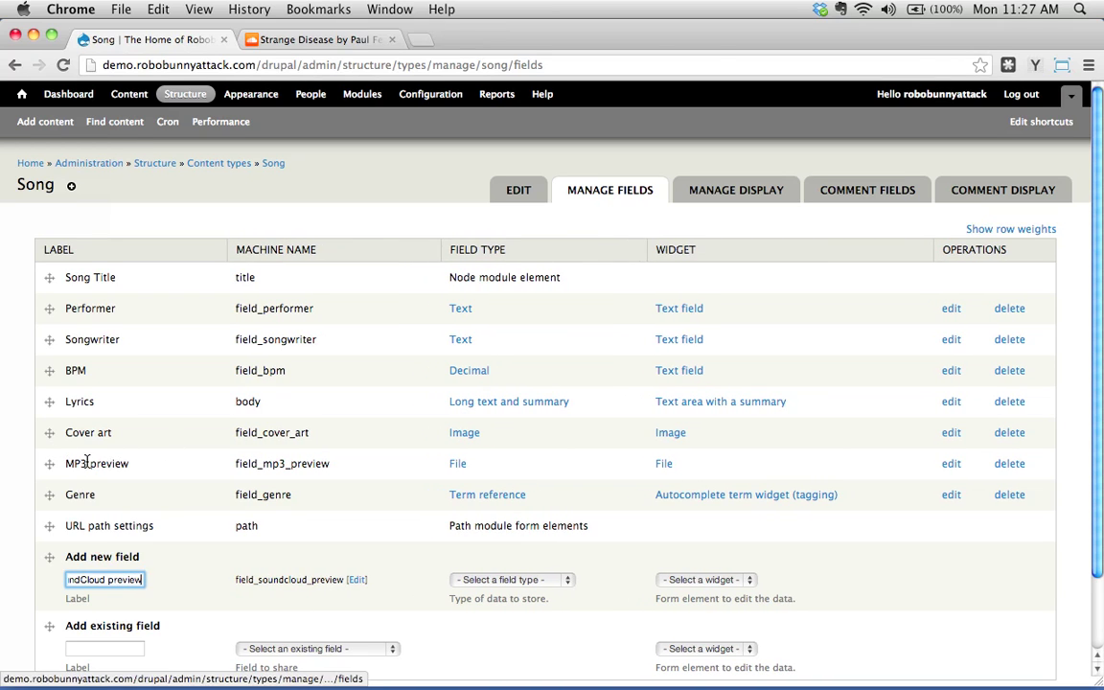
scroll(543, 458, down, 3)
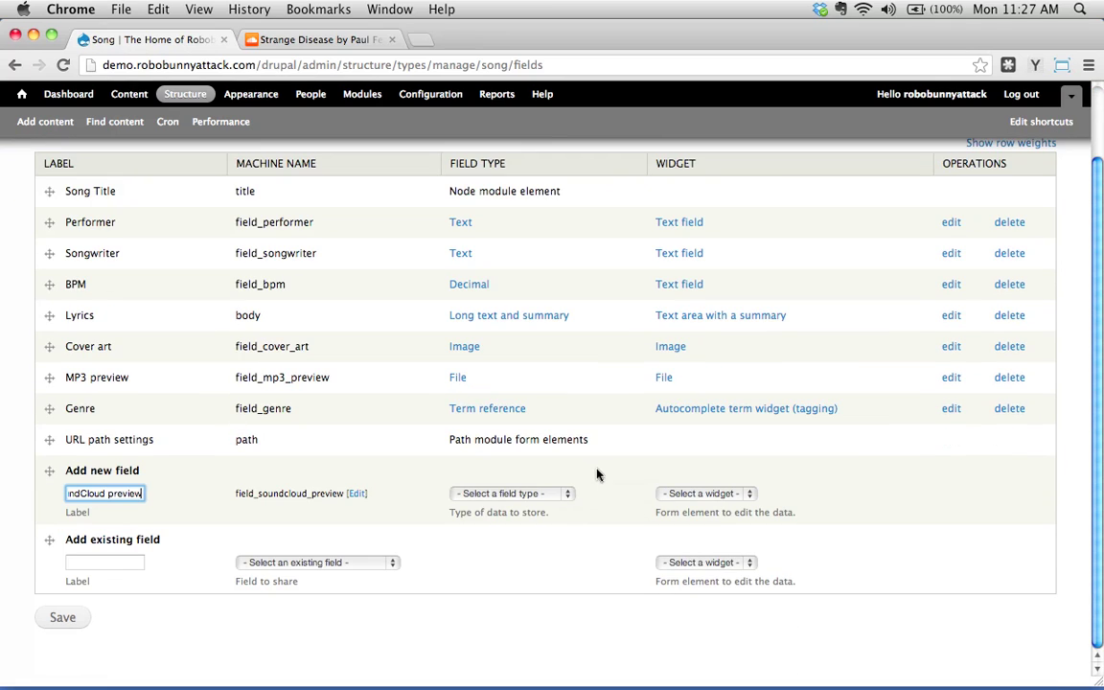
click(539, 498)
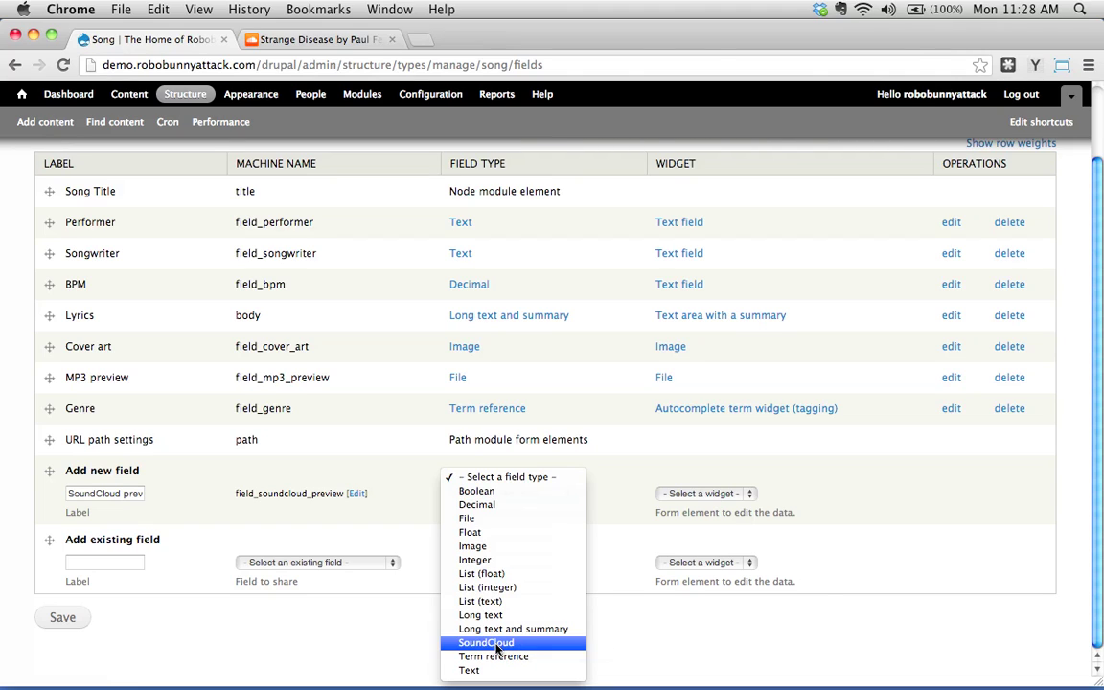
click(497, 643)
click(711, 495)
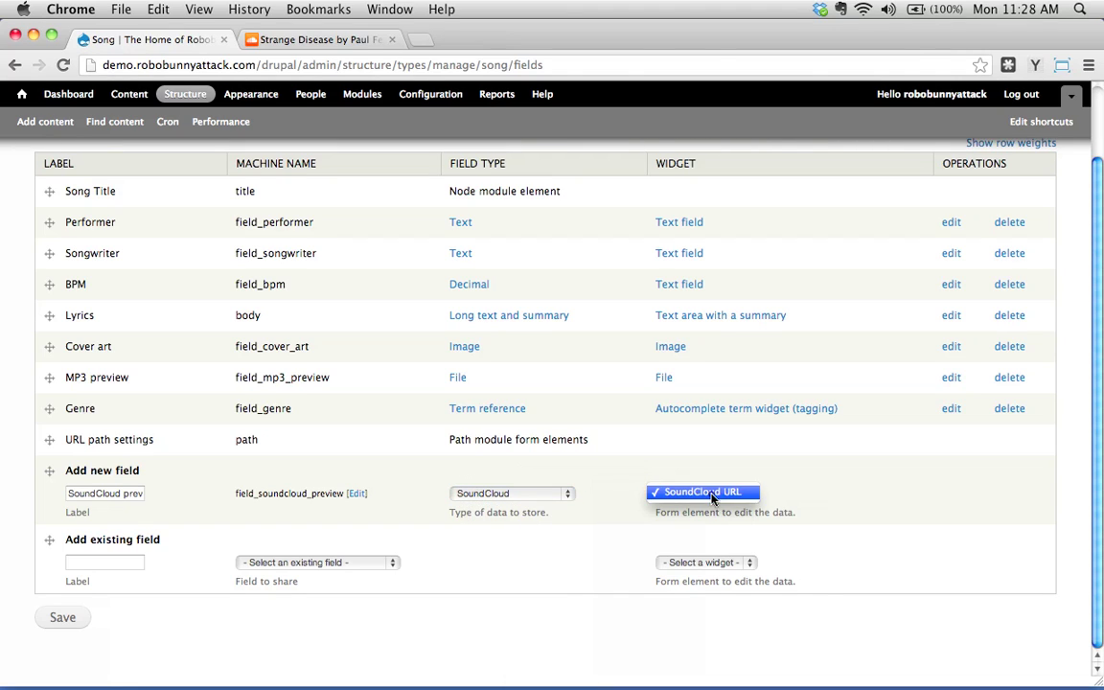
click(690, 499)
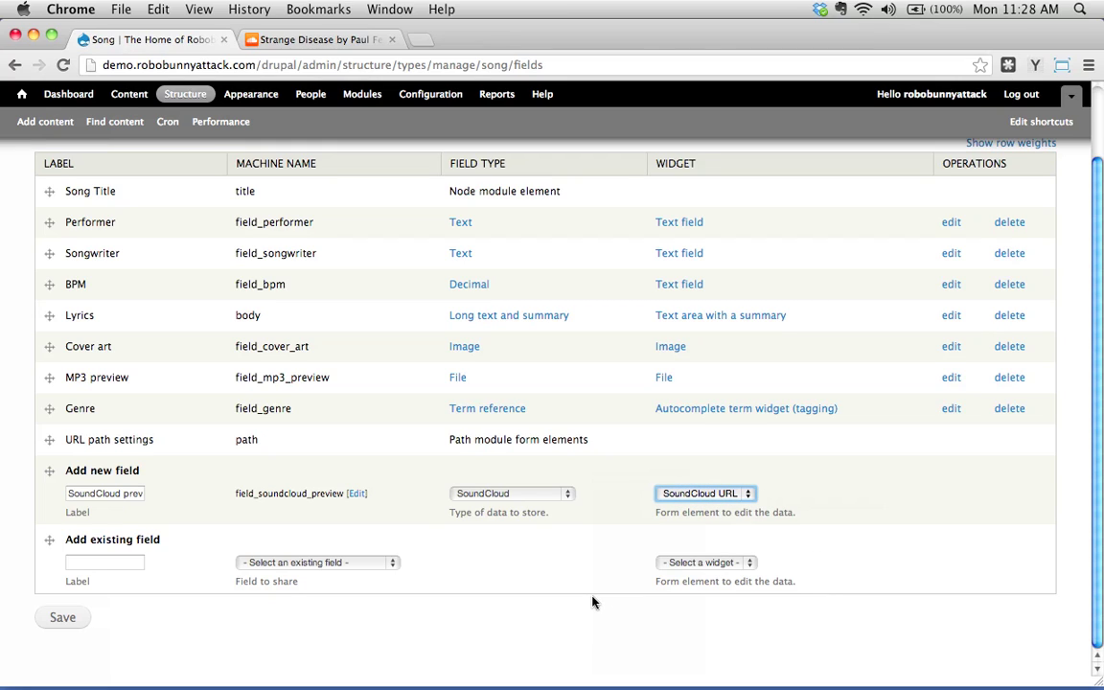
click(59, 617)
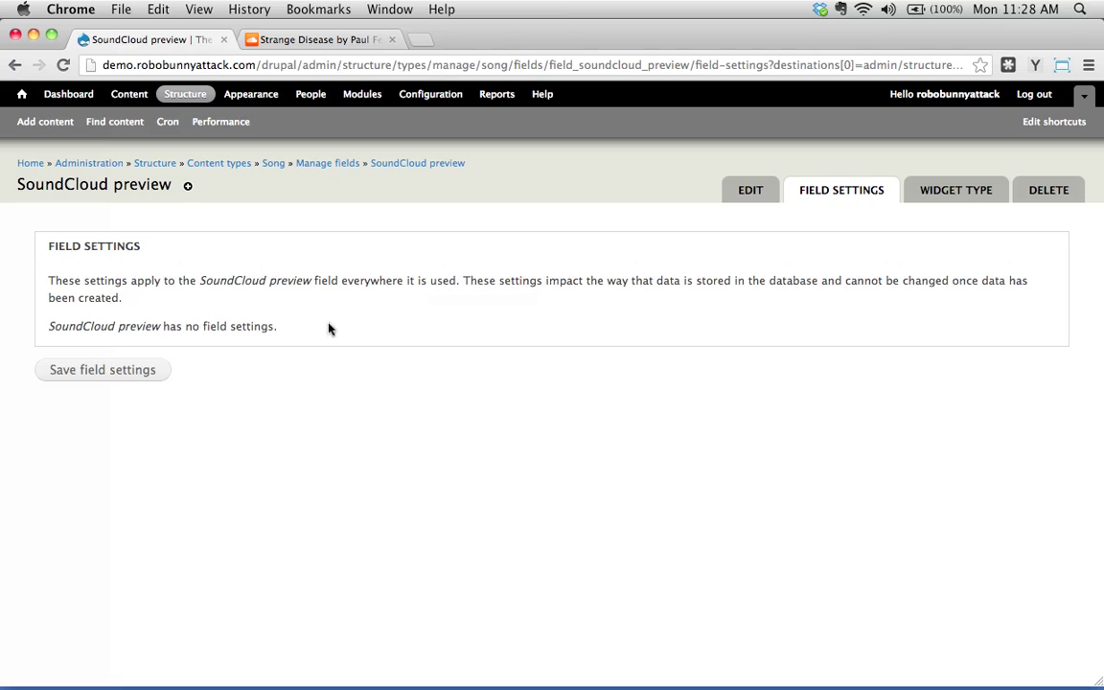
Save the SoundCloud preview field settings, which have no options to change
click(85, 373)
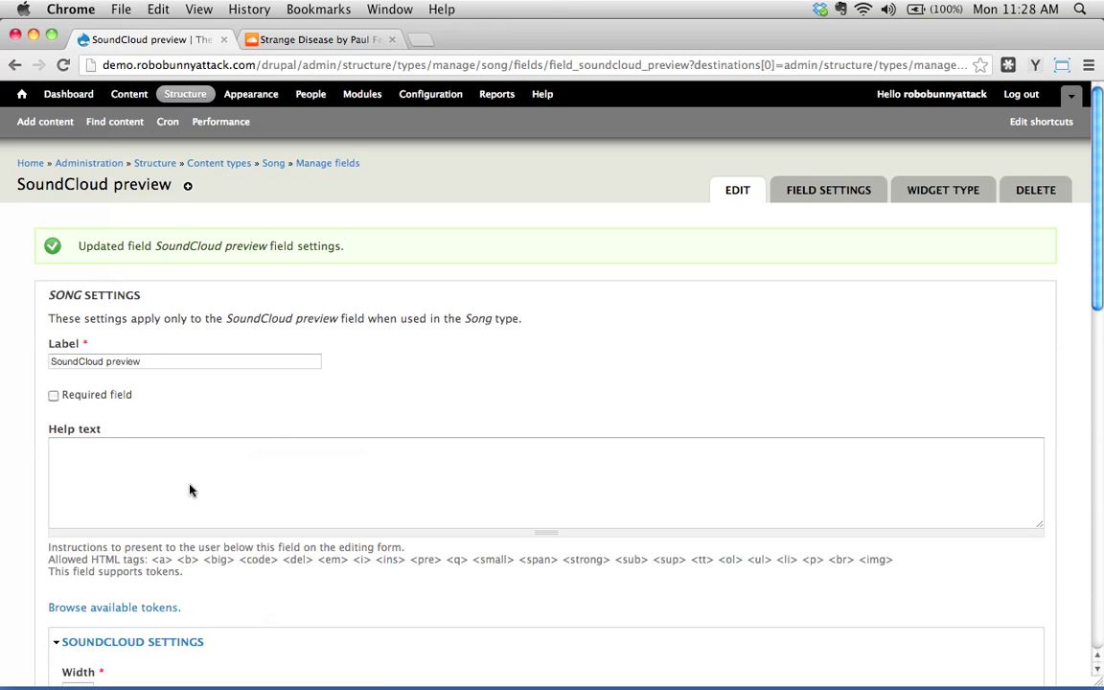
Enter the help text 'Copy the URL for the song on SoundCloud.', correcting typos
click(190, 490)
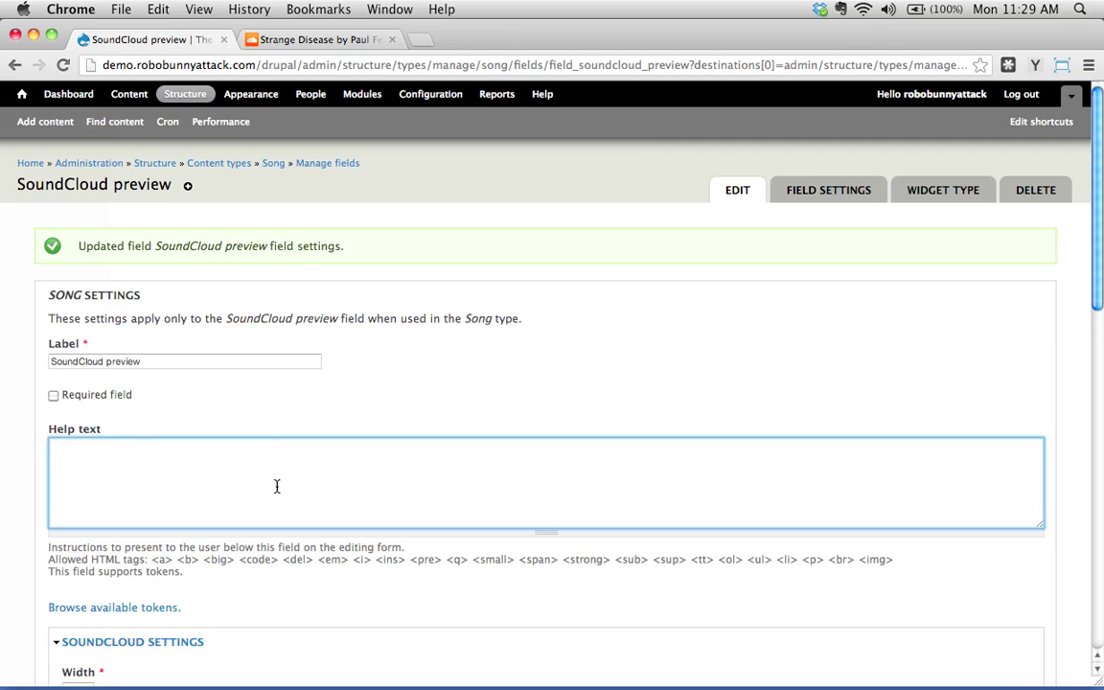
text(opy the htt)
key(BackSpace)
text(URL for the SoundCloud )
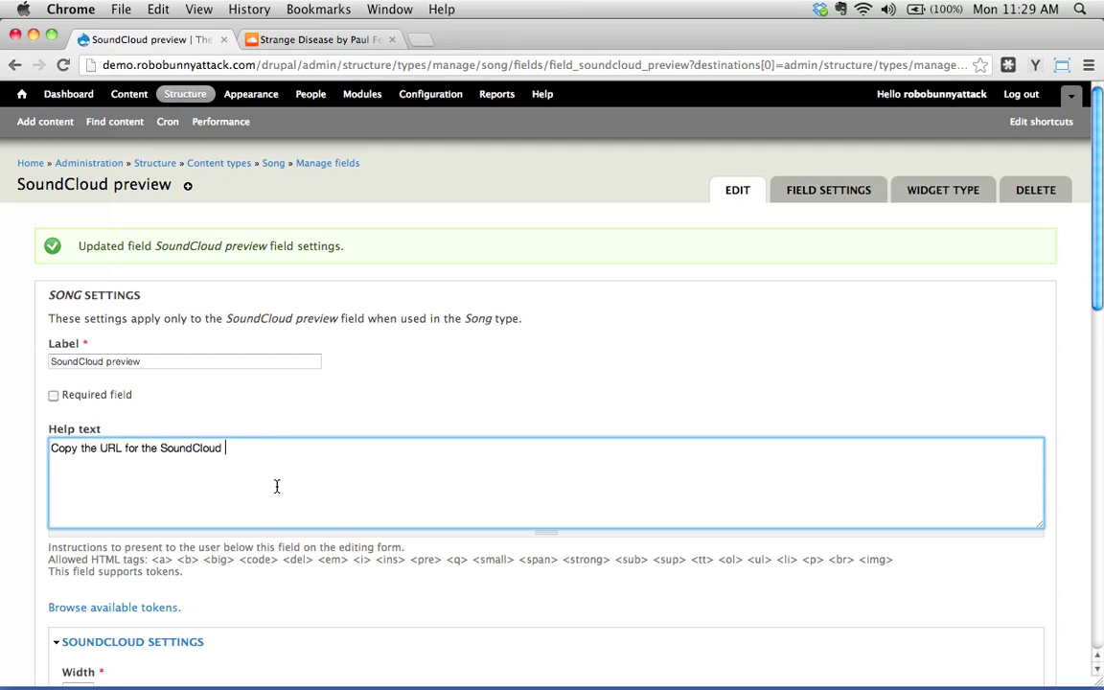
text(preview)
key(BackSpace)
key(BackSpace)
key(BackSpace)
key(BackSpace)
key(BackSpace)
key(BackSpace)
key(BackSpace)
key(BackSpace)
text(song)
key(BackSpace)
key(BackSpace)
key(BackSpace)
key(BackSpace)
key(BackSpace)
key(BackSpace)
key(BackSpace)
key(BackSpace)
key(BackSpace)
key(BackSpace)
key(BackSpace)
key(BackSpace)
key(BackSpace)
key(BackSpace)
text(song on SoundCloud.)
Scroll to the bottom of the SoundCloud preview edit page and save its settings
scroll(297, 445, down, 5)
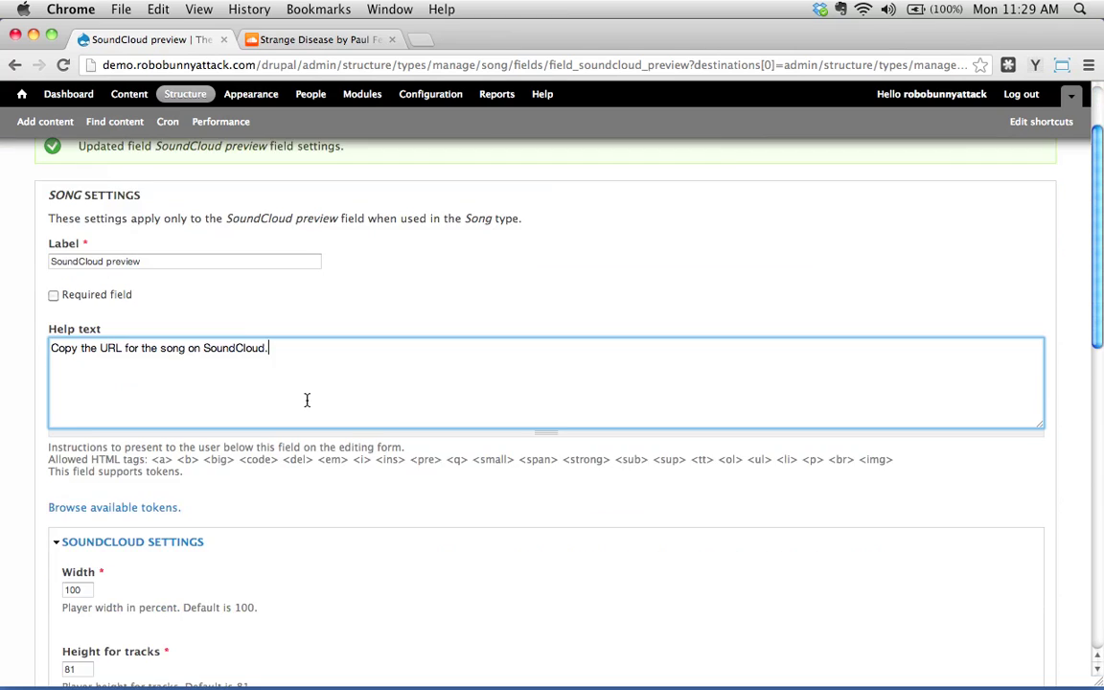
scroll(307, 398, down, 2)
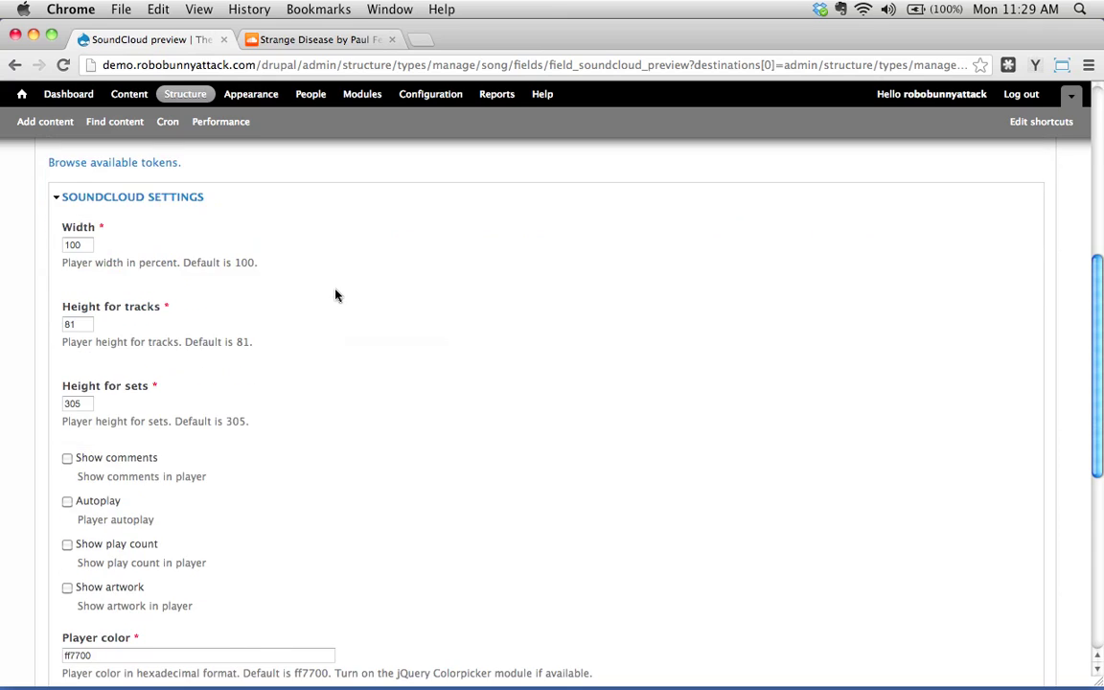
scroll(123, 305, up, 2)
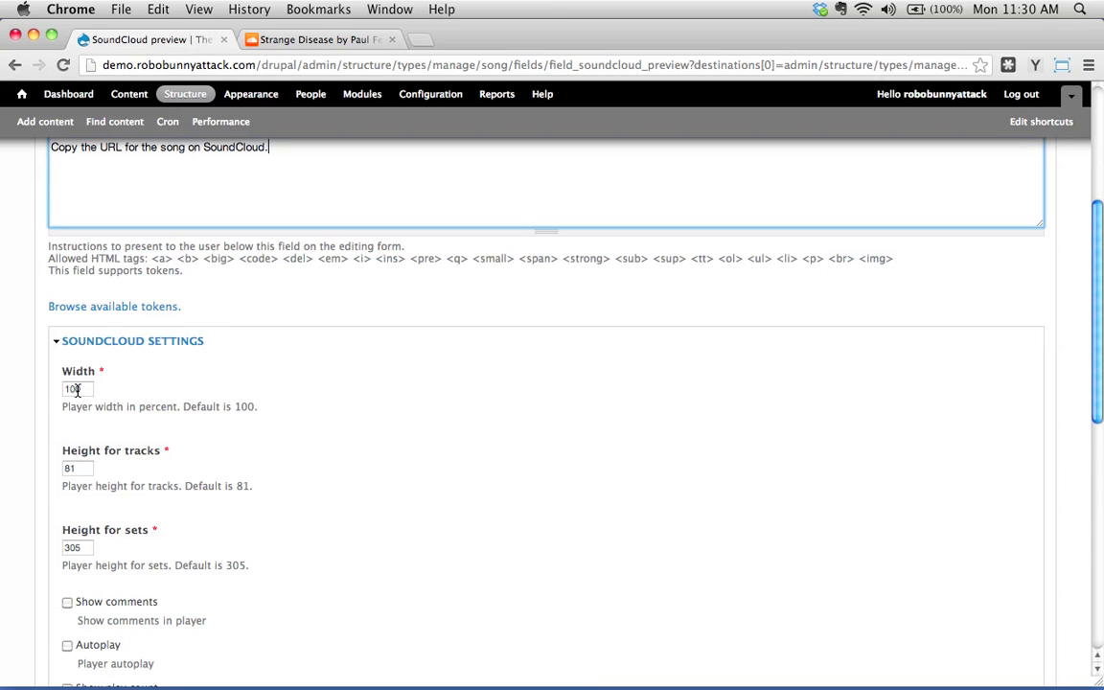
scroll(76, 391, down, 2)
scroll(83, 383, down, 2)
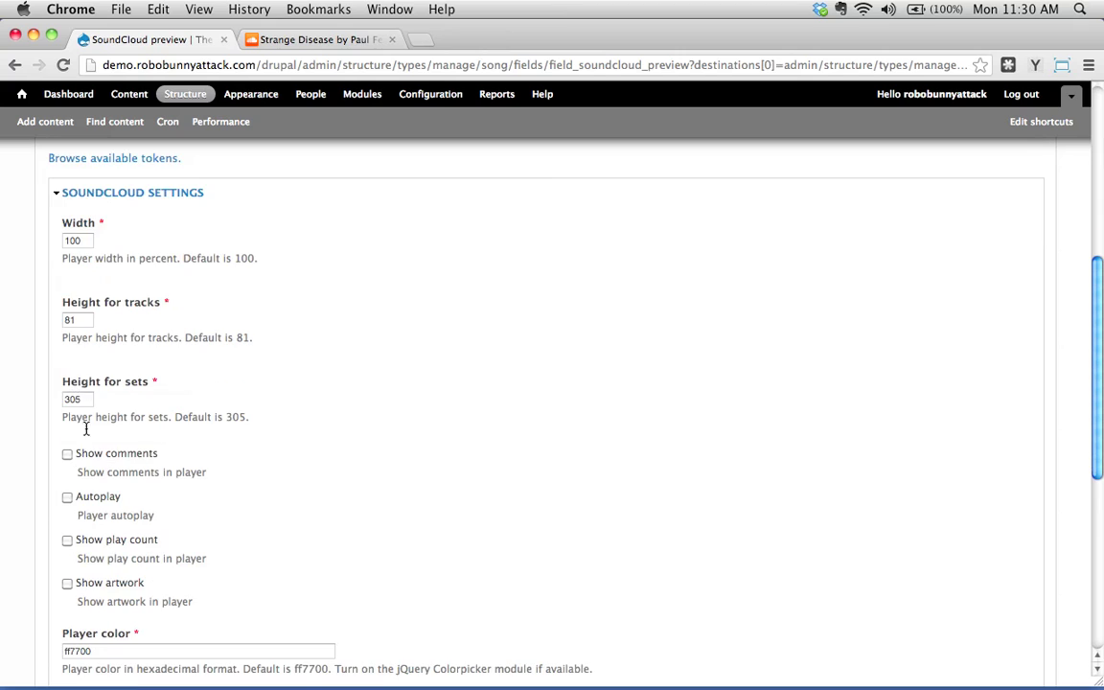
scroll(100, 388, down, 1)
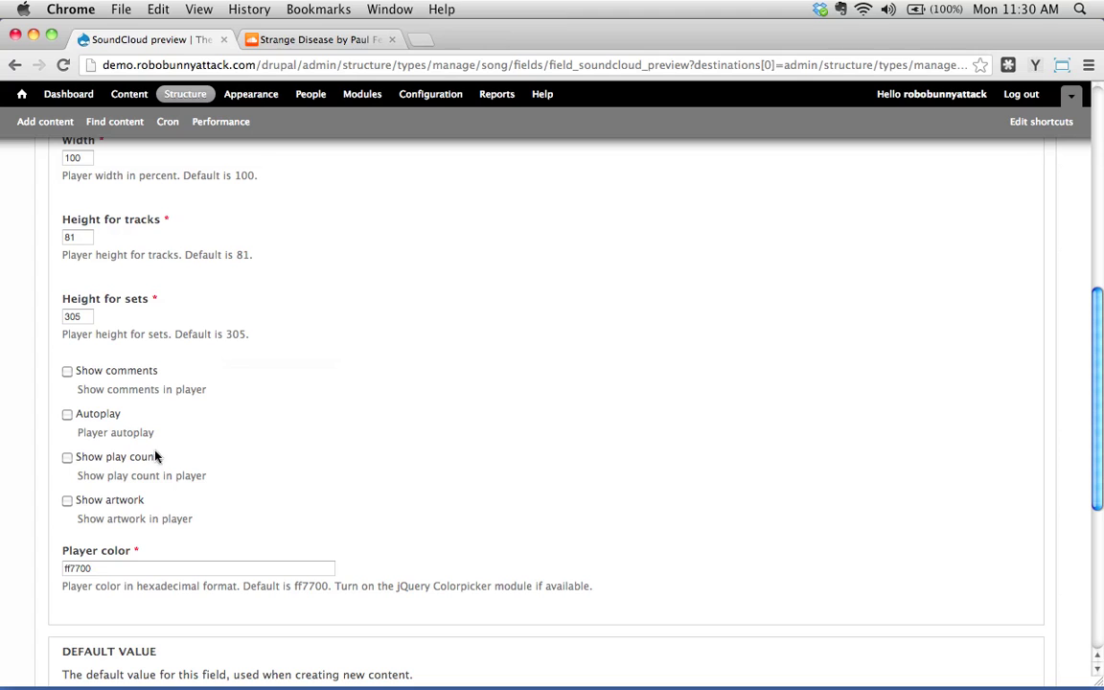
scroll(155, 517, down, 5)
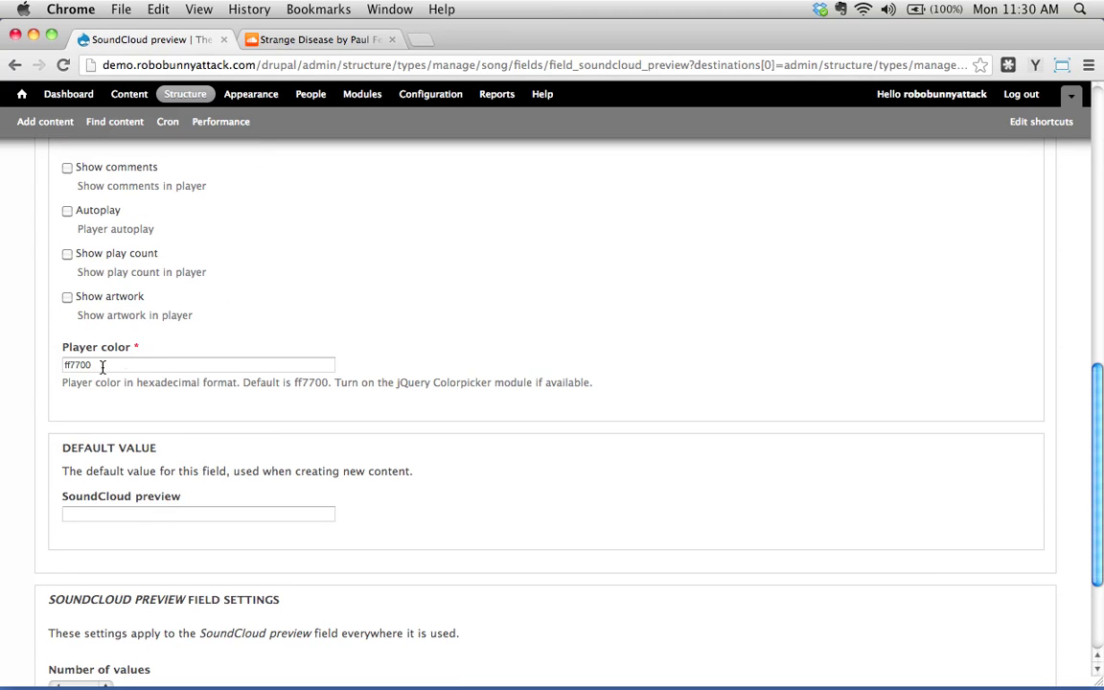
scroll(287, 379, down, 3)
scroll(307, 484, down, 1)
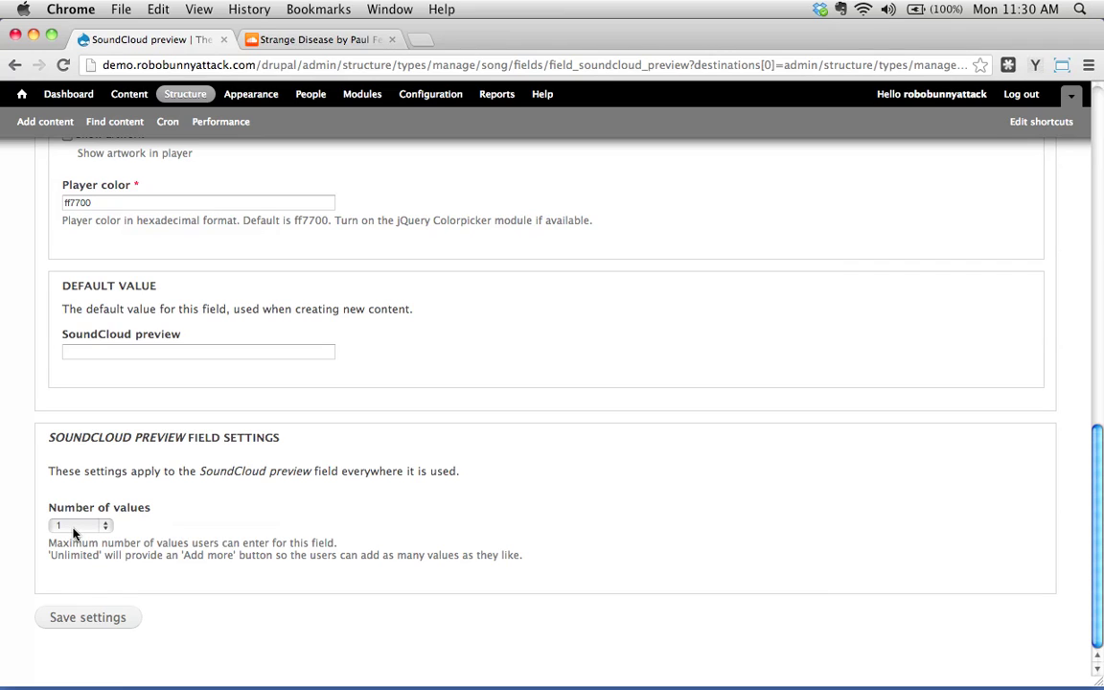
click(69, 623)
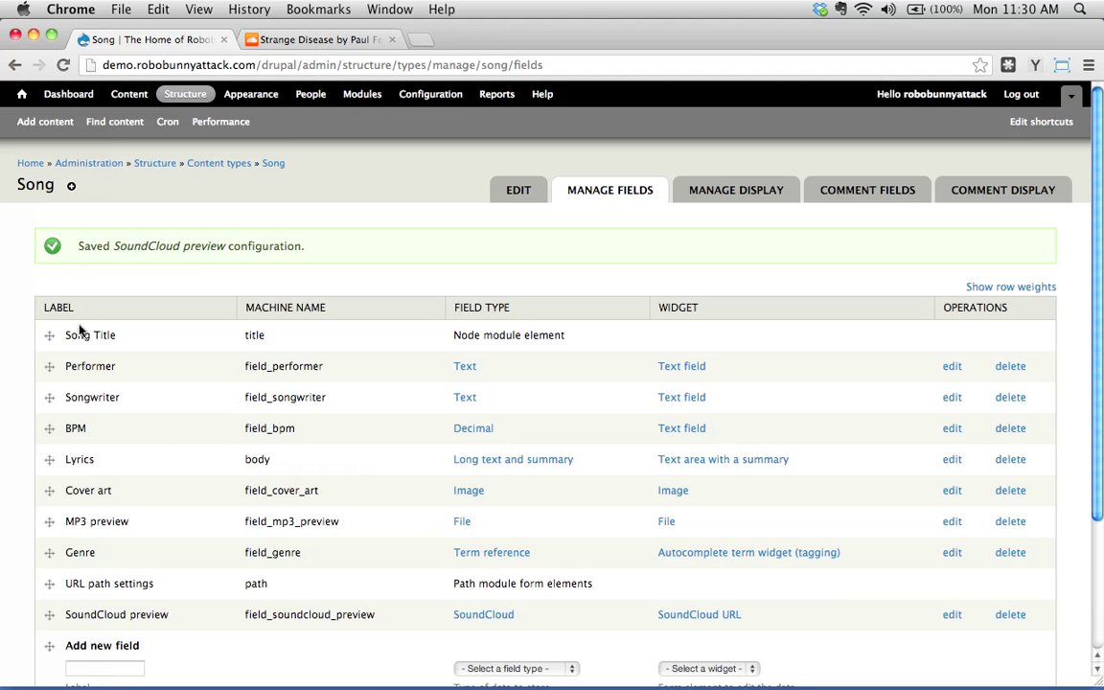
Start a new Song and enter the title Strange Disease
click(38, 121)
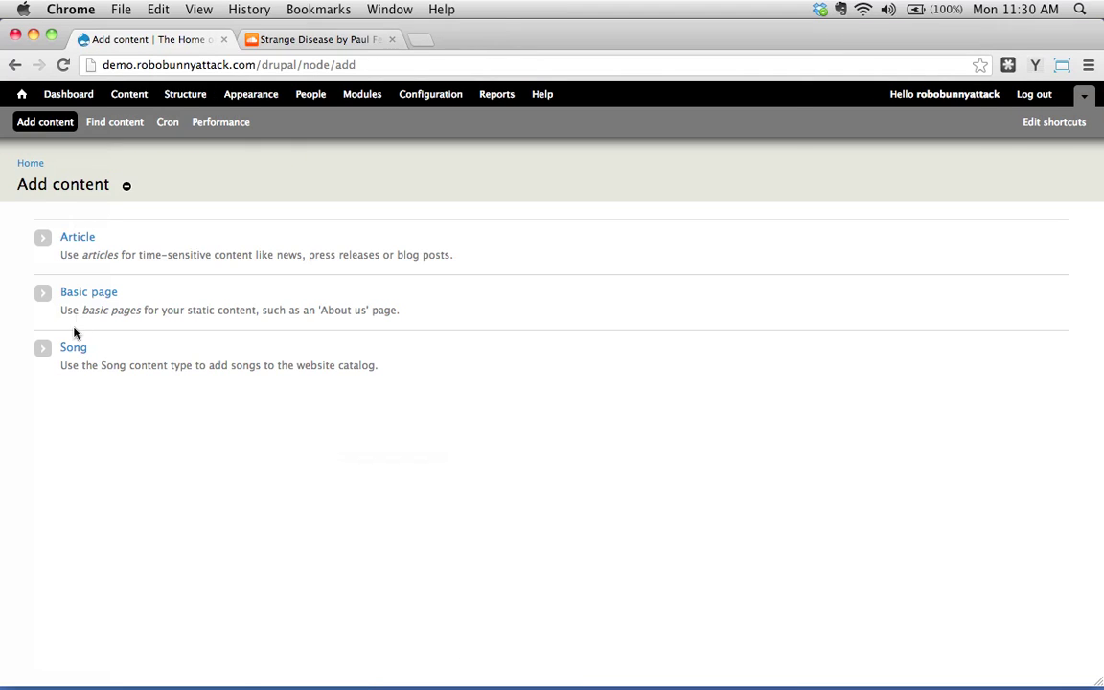
click(73, 349)
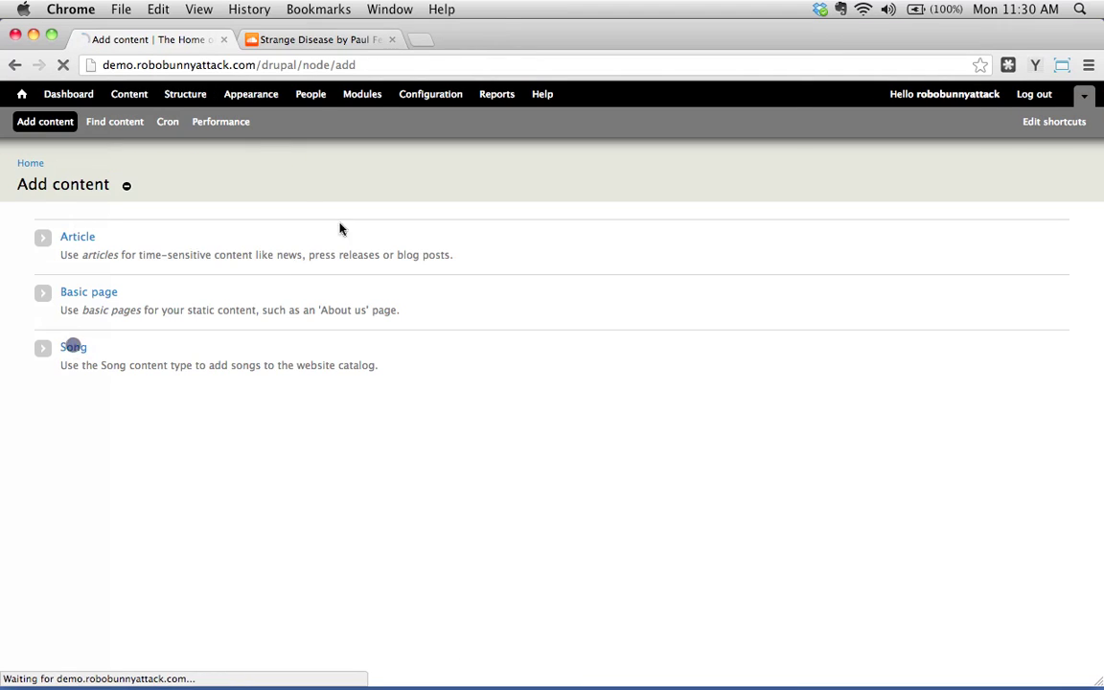
click(294, 39)
click(215, 40)
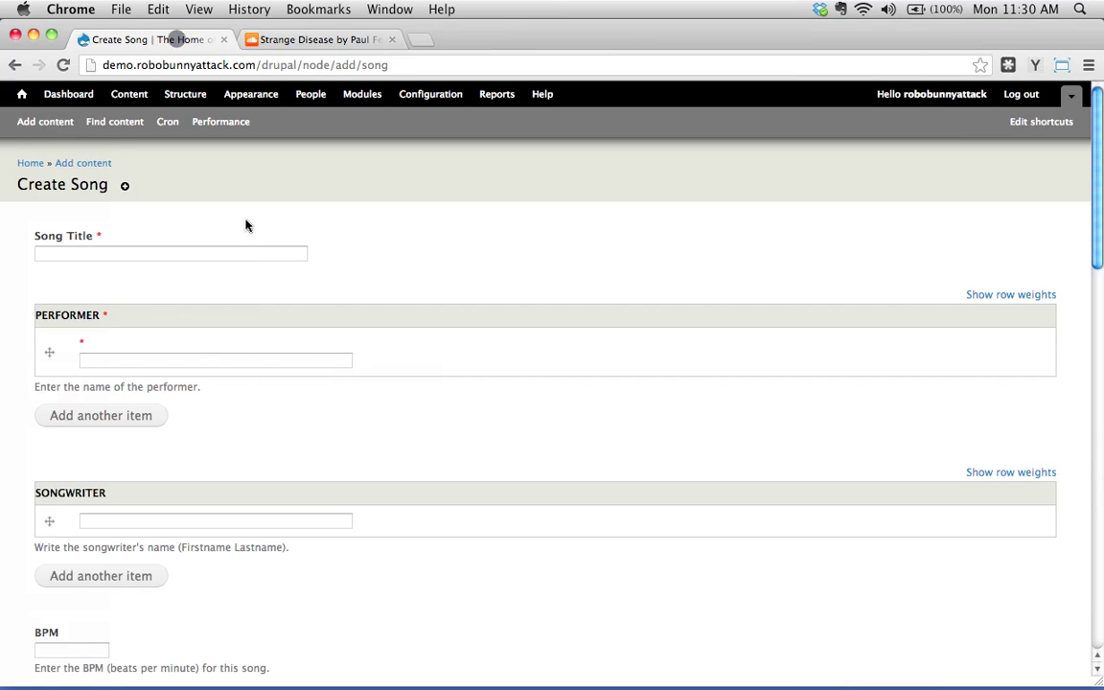
click(90, 255)
text(Son)
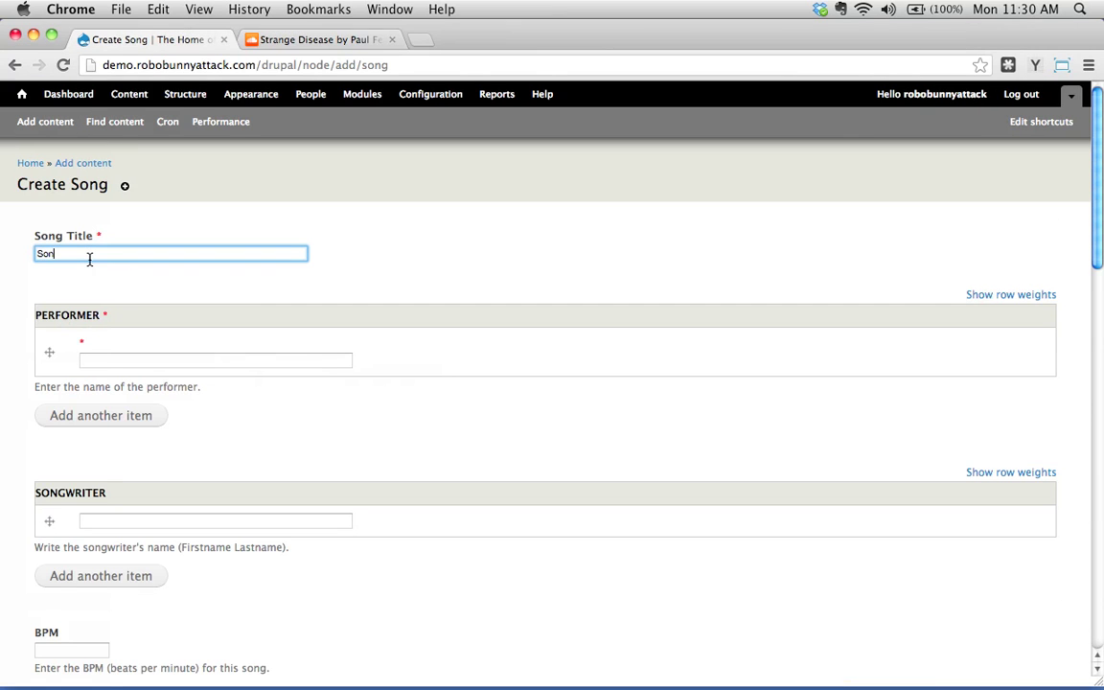
text(ange Disease)
key(Tab)
Fill in the performer and songwriter names
click(151, 361)
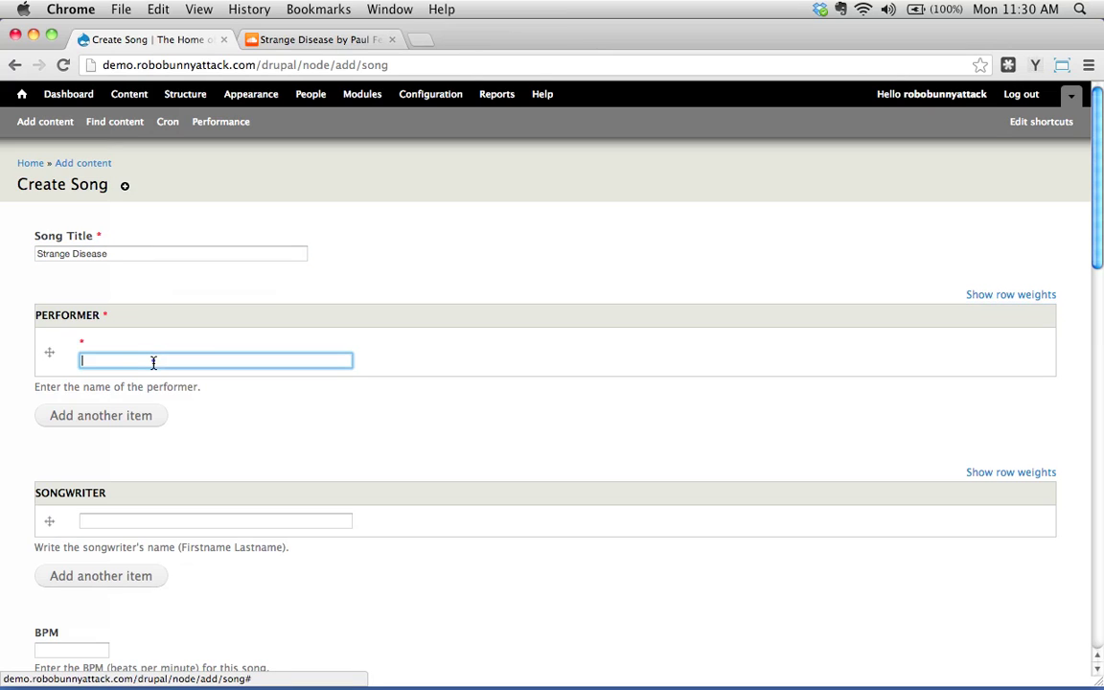
text(Paul Federici)
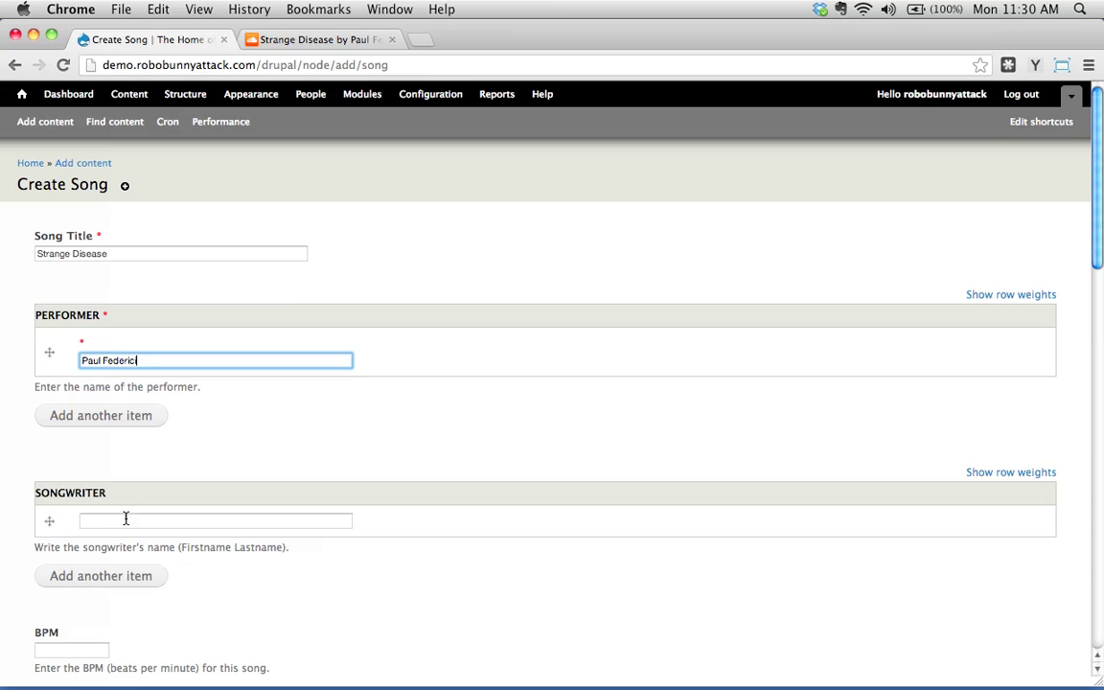
click(125, 519)
text(Paul Fed)
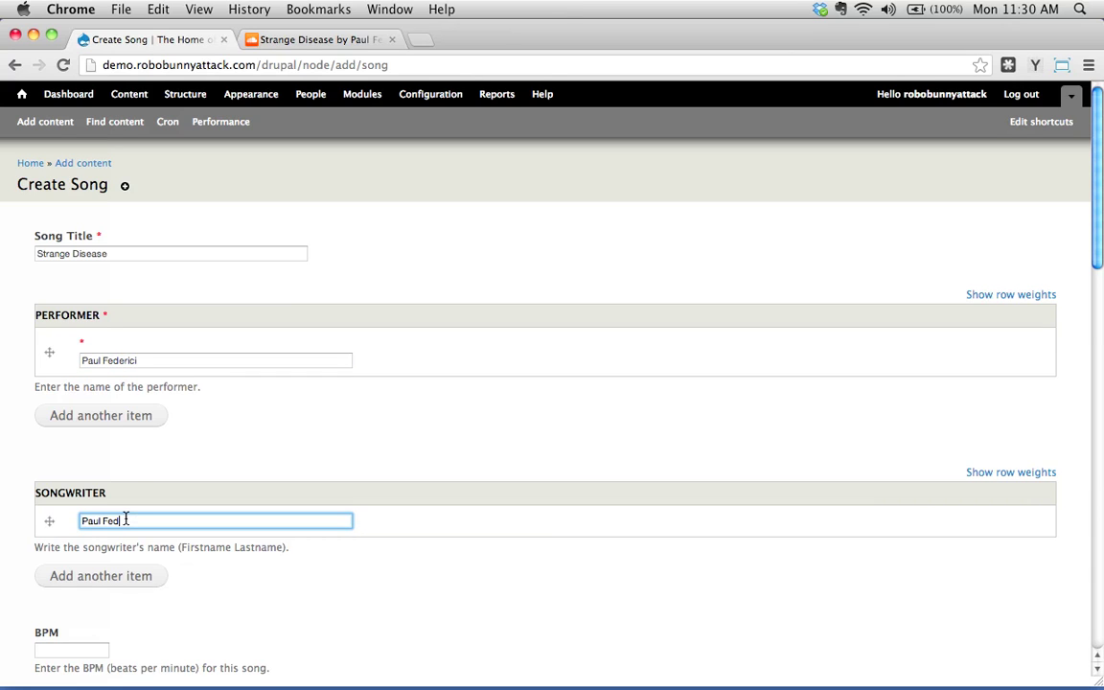
text(erici)
Fill the Lyrics field with five paragraphs of placeholder text
scroll(180, 525, down, 3)
click(84, 532)
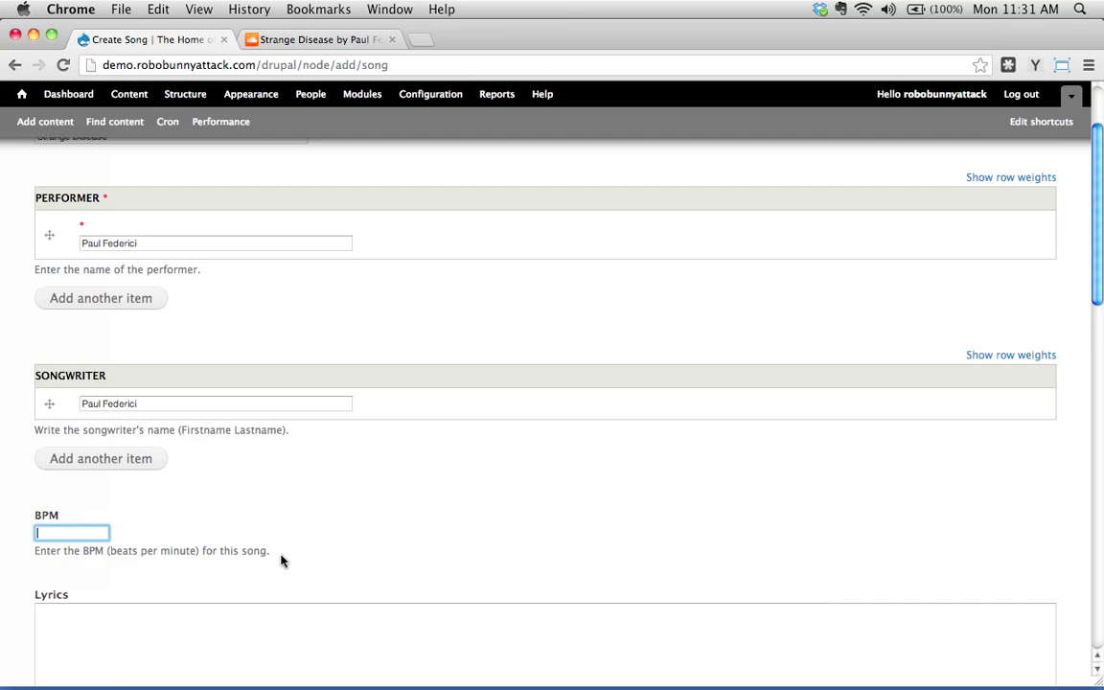
scroll(269, 562, down, 3)
click(236, 565)
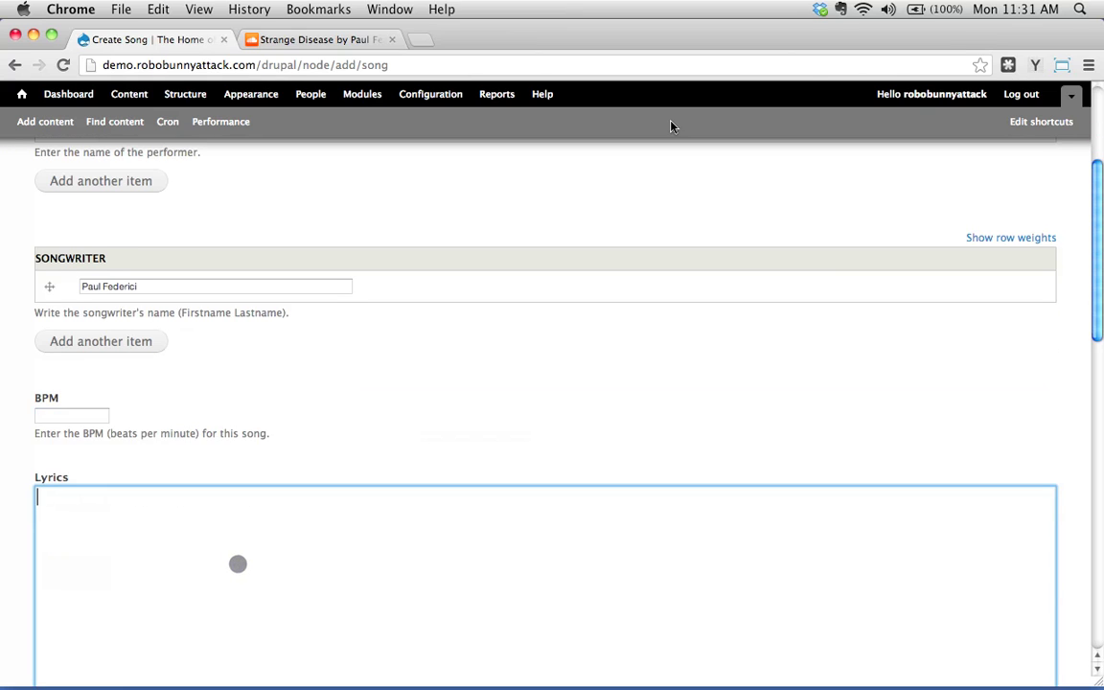
click(1040, 64)
click(874, 230)
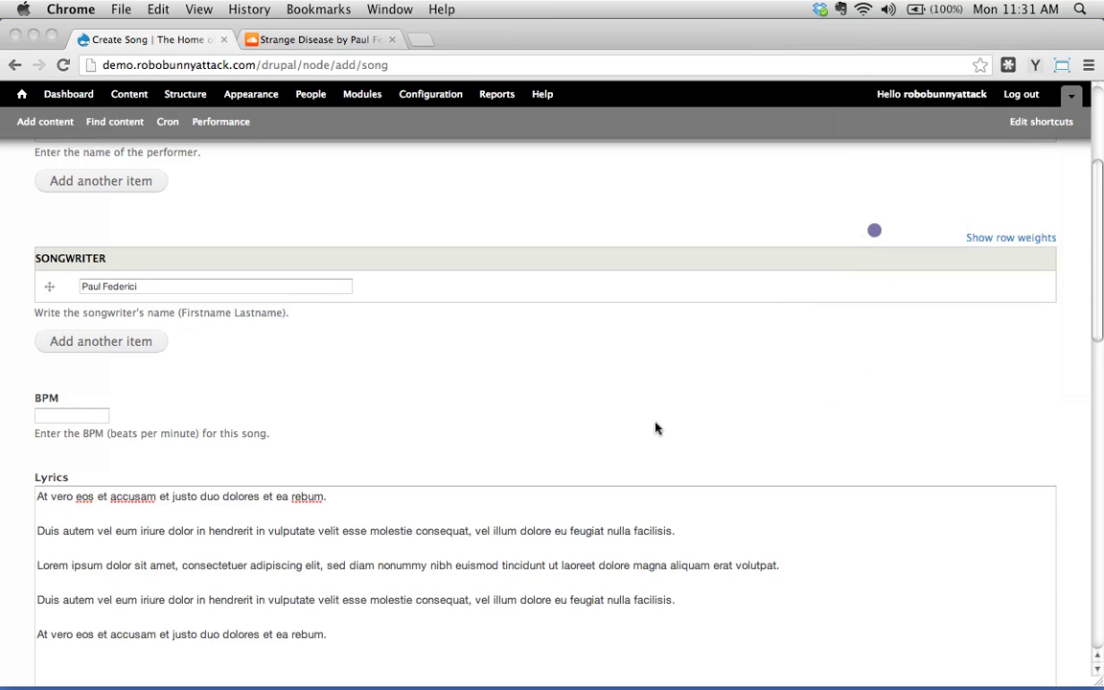
Enter the genres singer/songwriter, adult contemporary and pop
scroll(655, 427, down, 10)
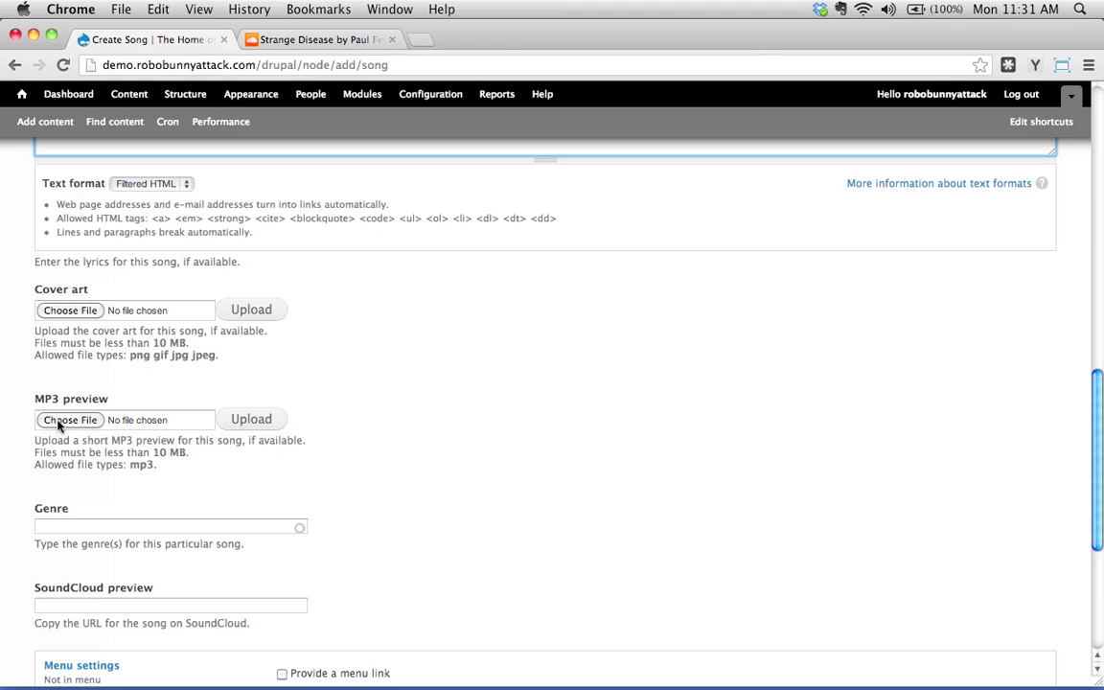
click(240, 525)
text(s)
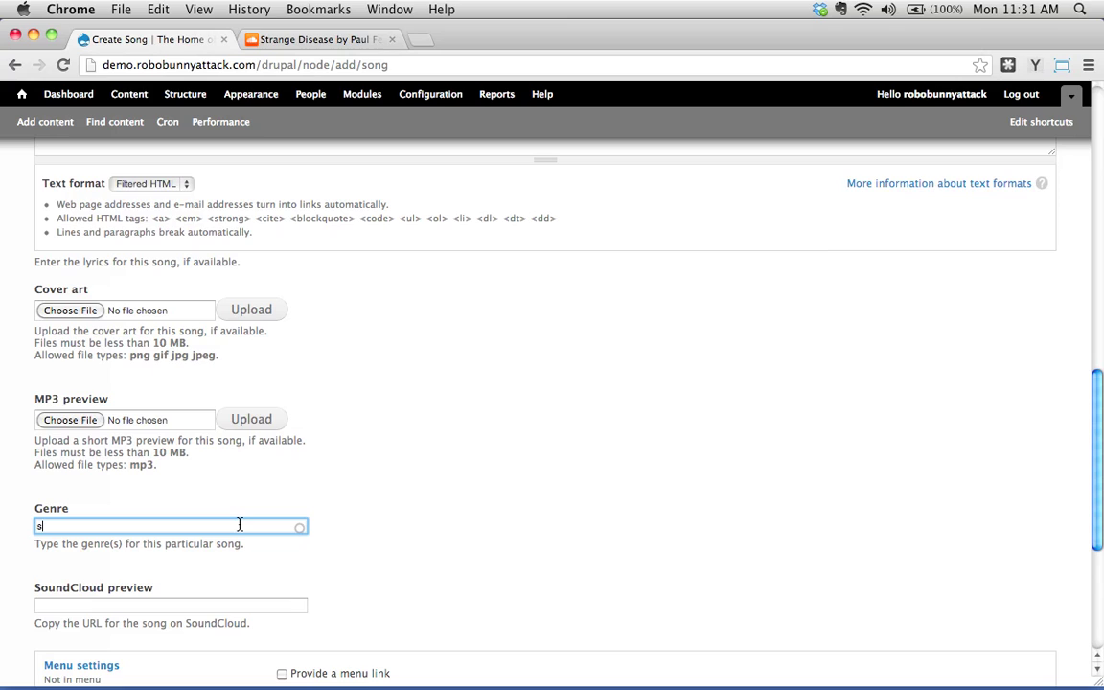
text(inger/songwriter, adult conte)
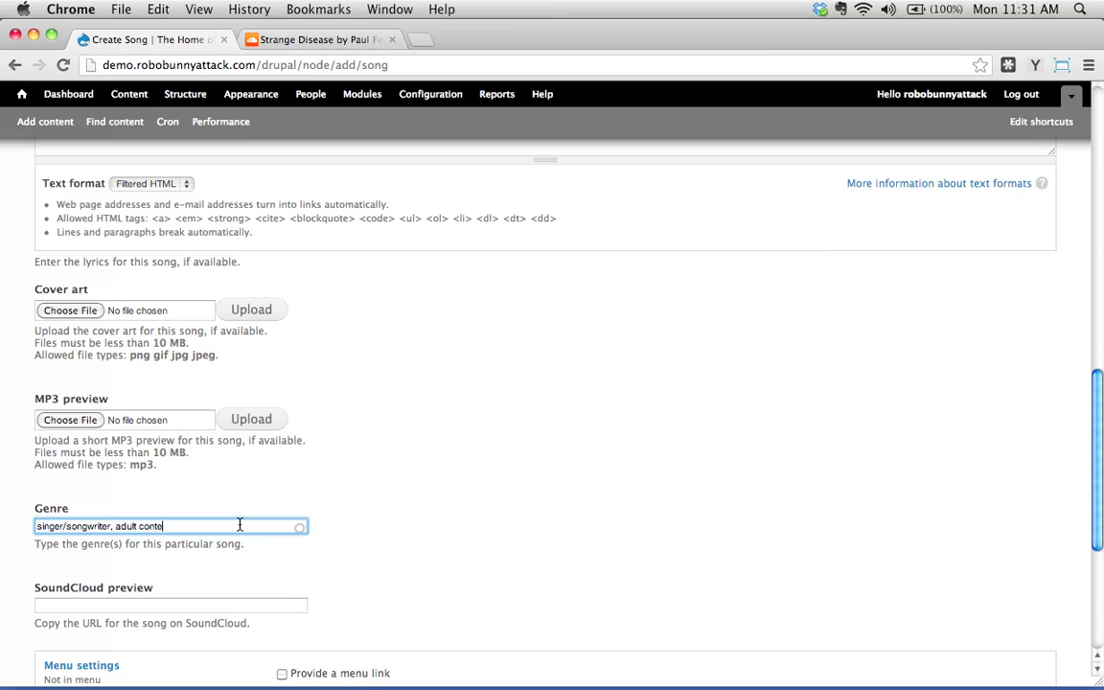
text(mporary, pop)
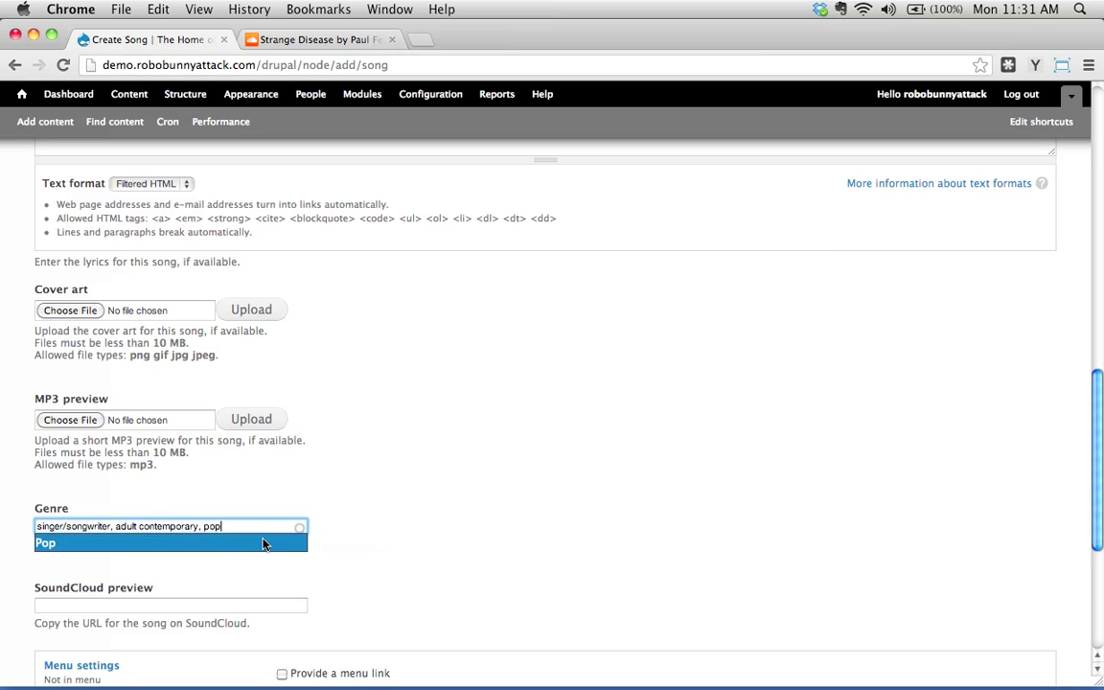
click(264, 544)
Copy the Strange Disease track URL from SoundCloud and paste it into SoundCloud preview
scroll(331, 573, down, 3)
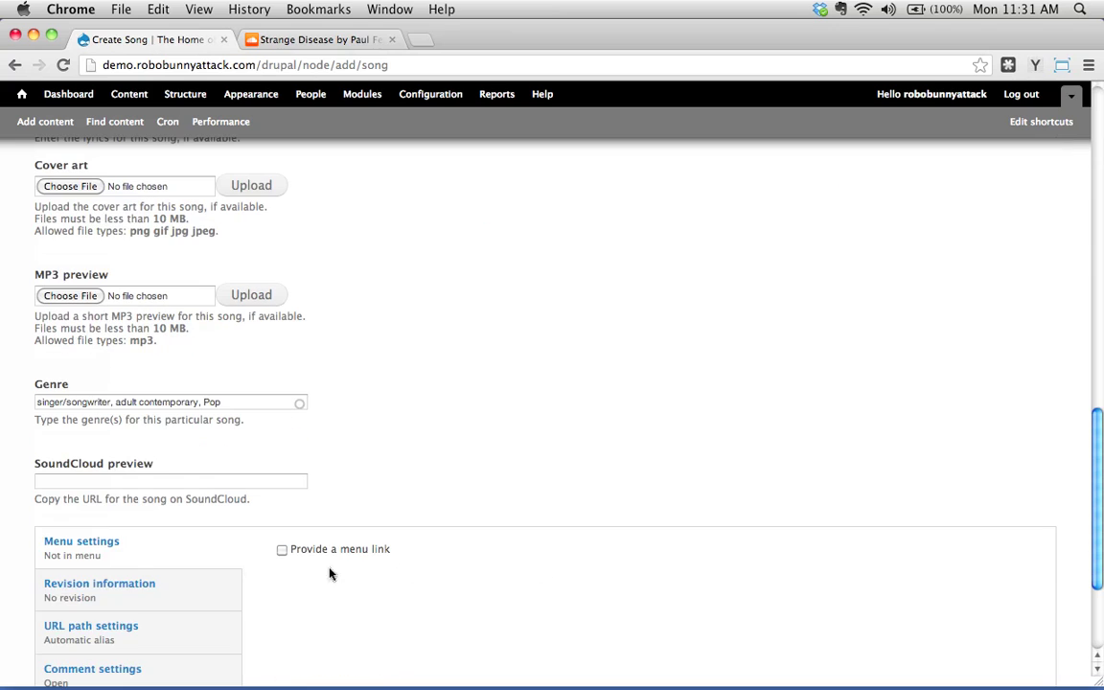
click(148, 481)
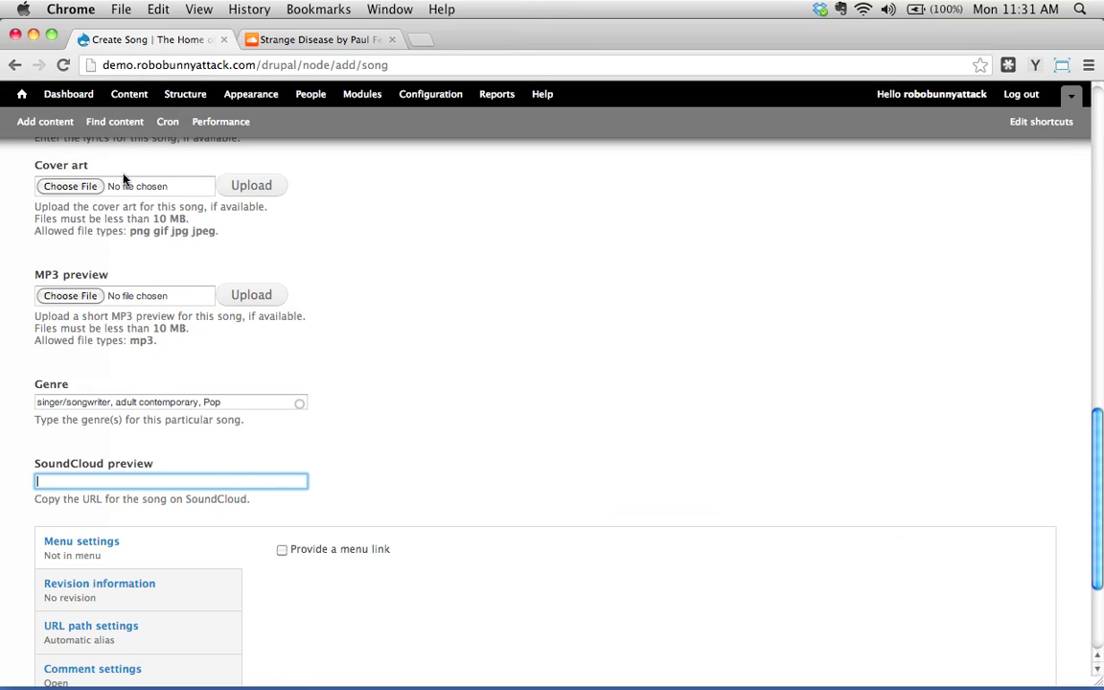
click(322, 40)
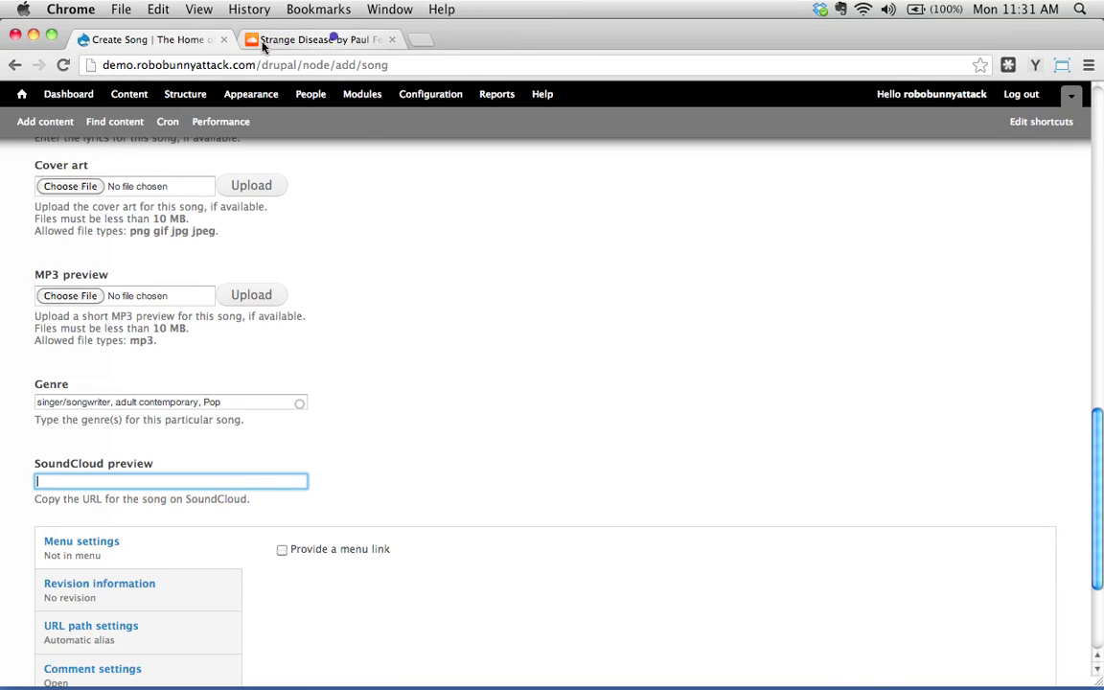
click(247, 64)
key(super+c)
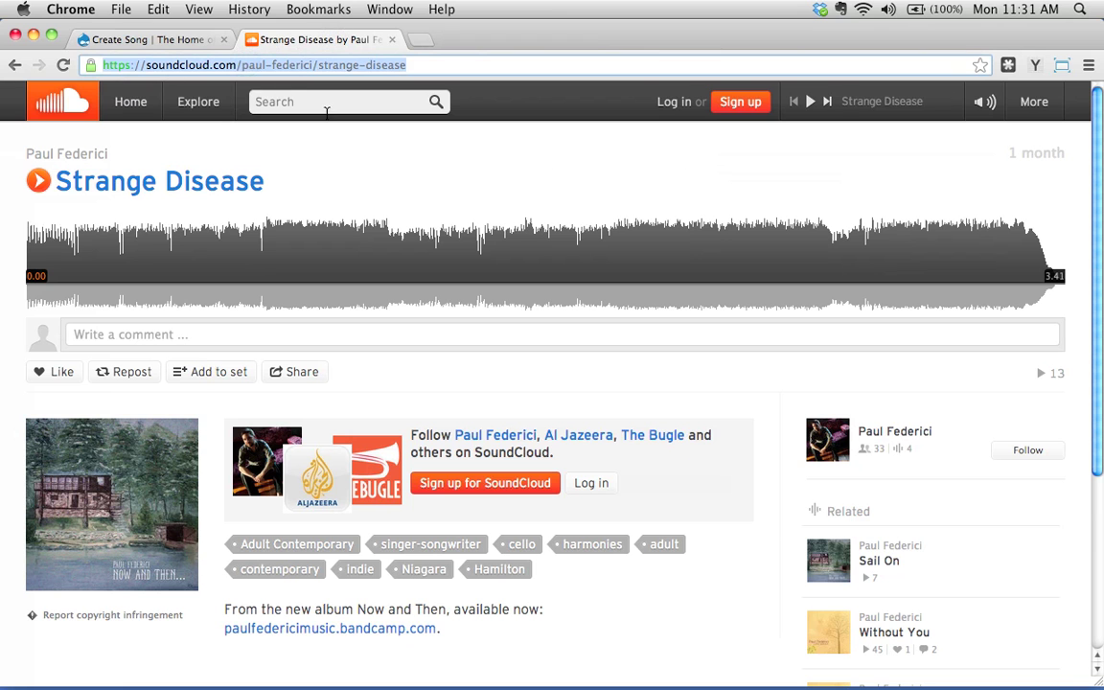
click(158, 39)
key(super+v)
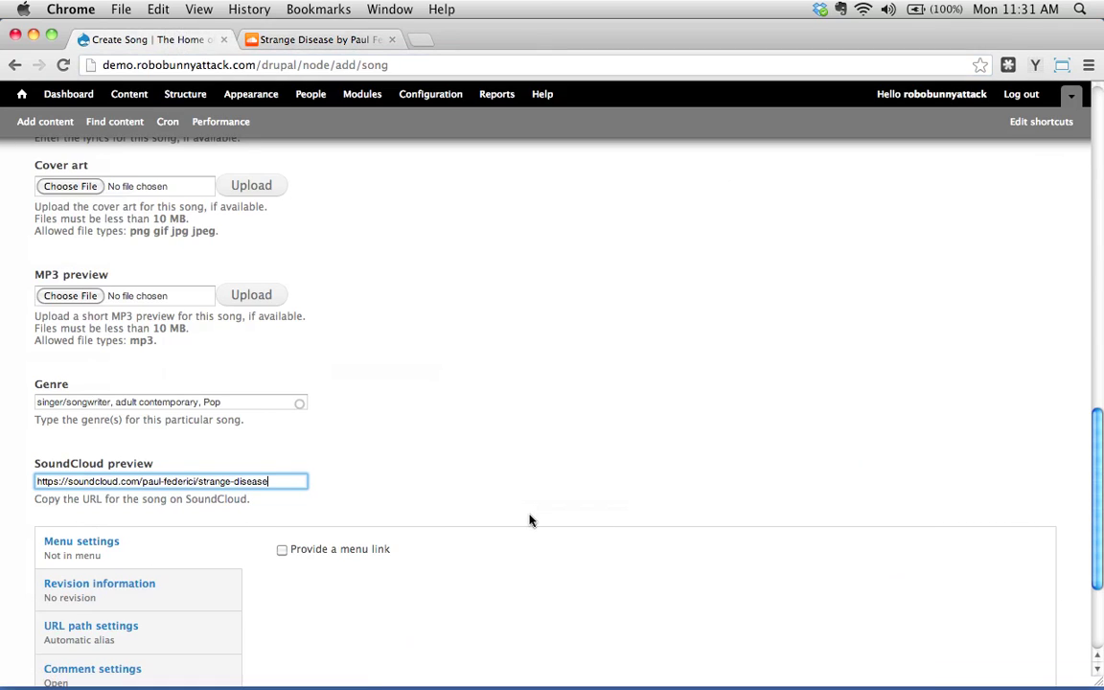
scroll(525, 525, down, 3)
Submit the Strange Disease song and review the invalid SoundCloud URL error
click(63, 618)
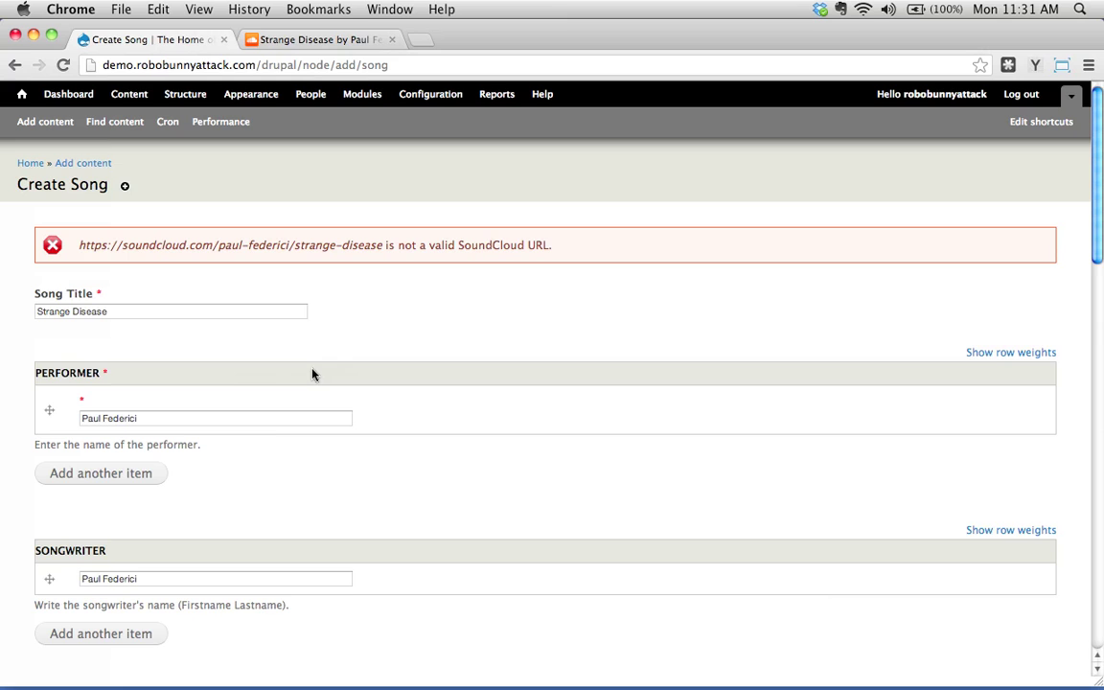
scroll(207, 315, down, 10)
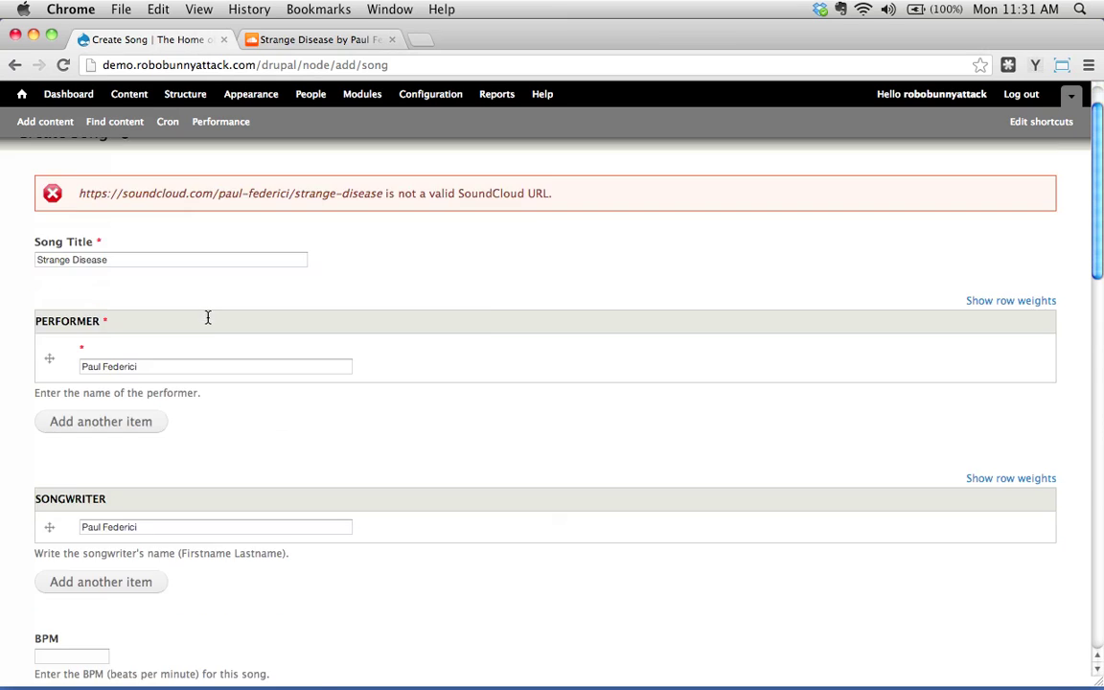
scroll(168, 508, down, 3)
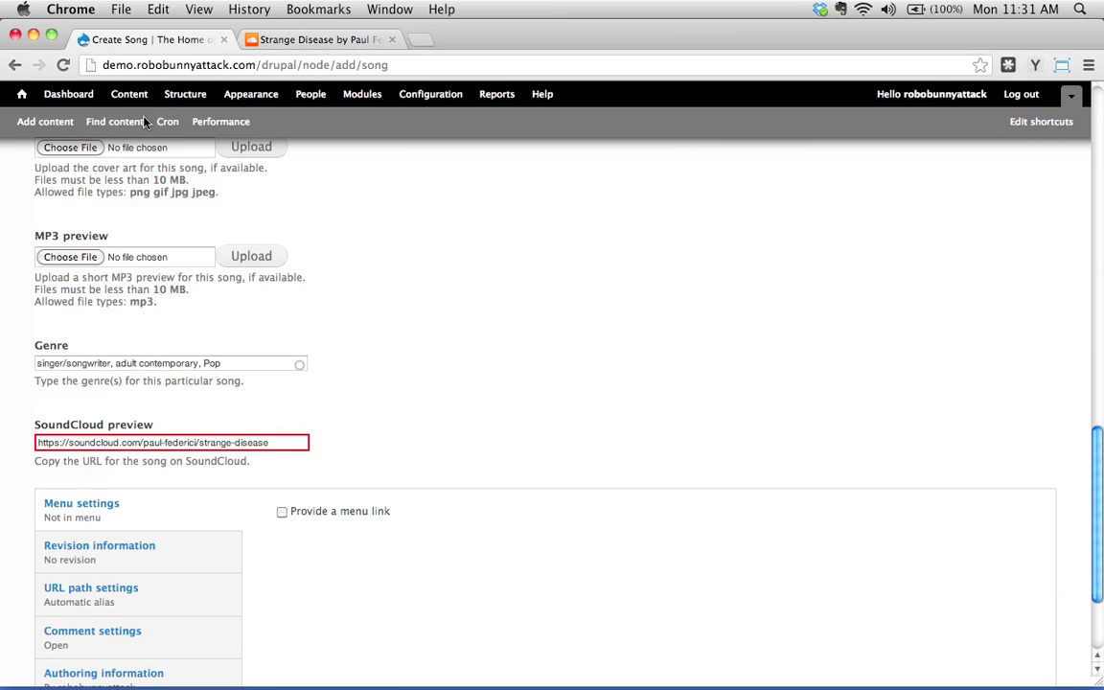
scroll(156, 413, up, 15)
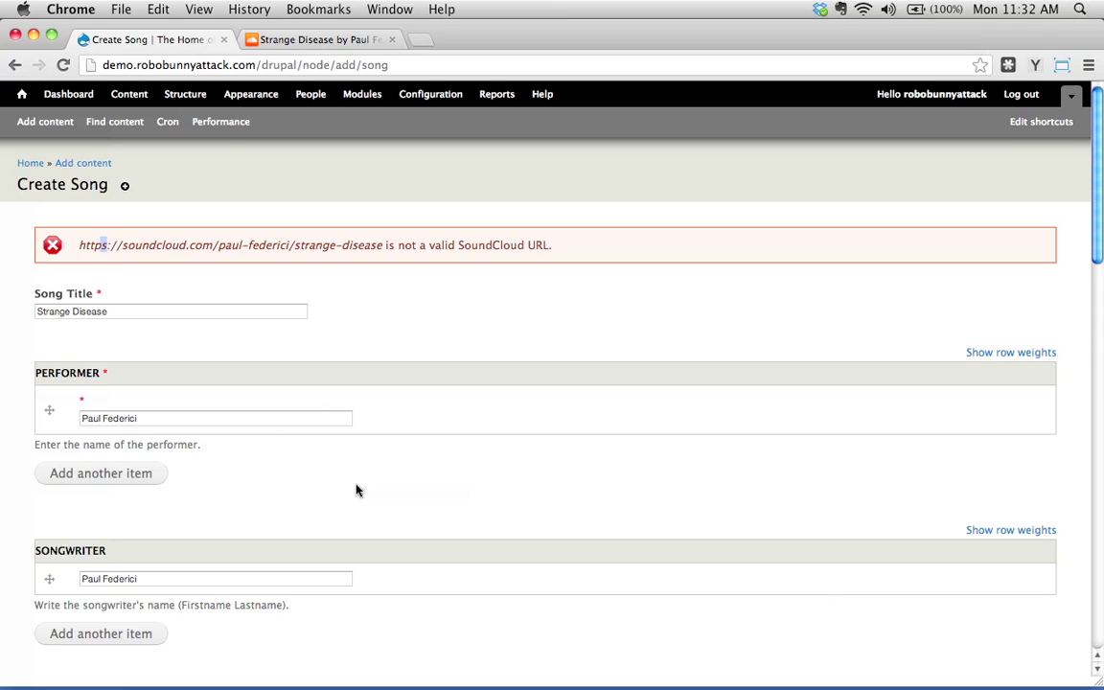
scroll(356, 491, down, 15)
scroll(356, 497, down, 5)
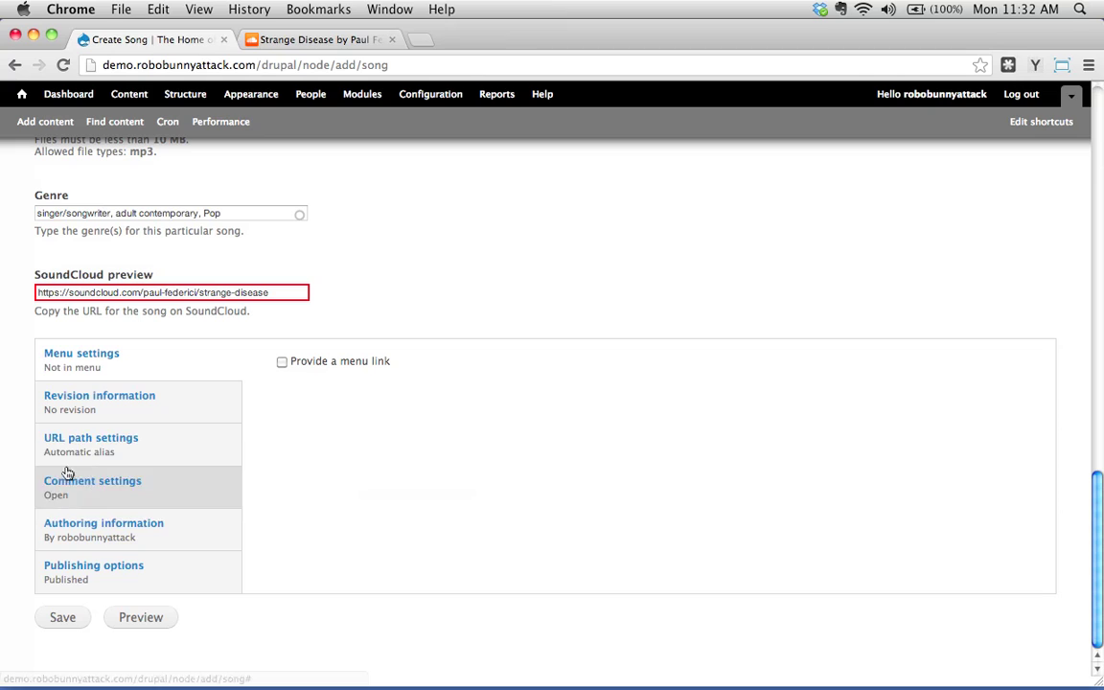
Select the https prefix in the SoundCloud preview URL and resubmit the form
double_click(55, 293)
click(58, 295)
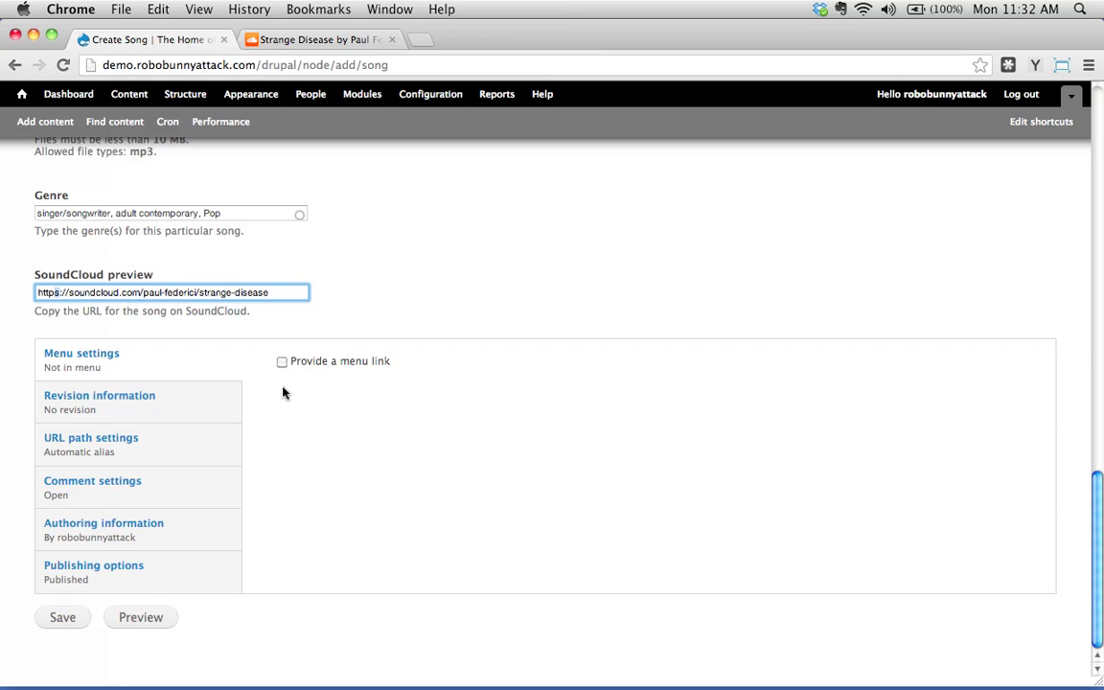
key(Return)
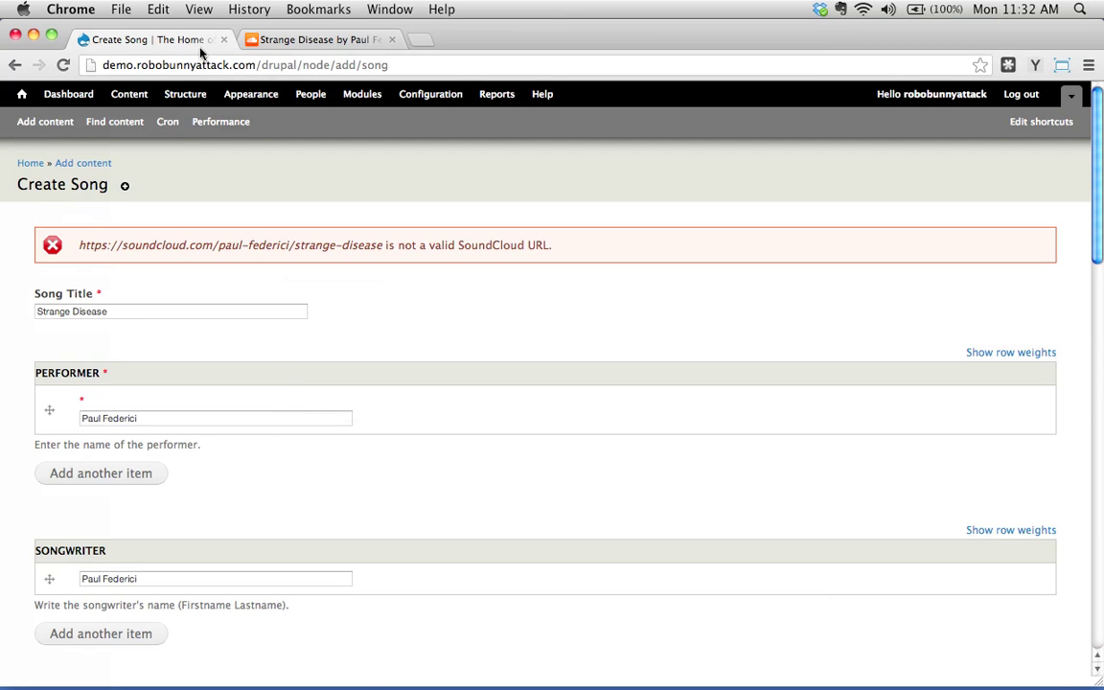
Open the Song content type's SoundCloud preview field settings
click(184, 96)
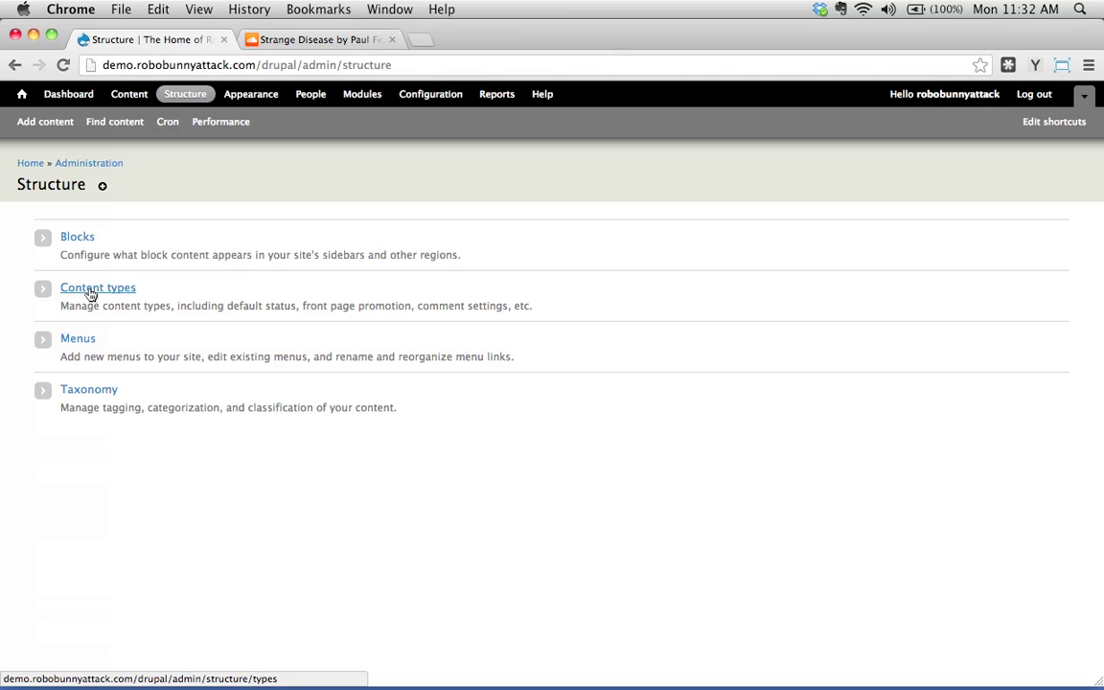
click(84, 289)
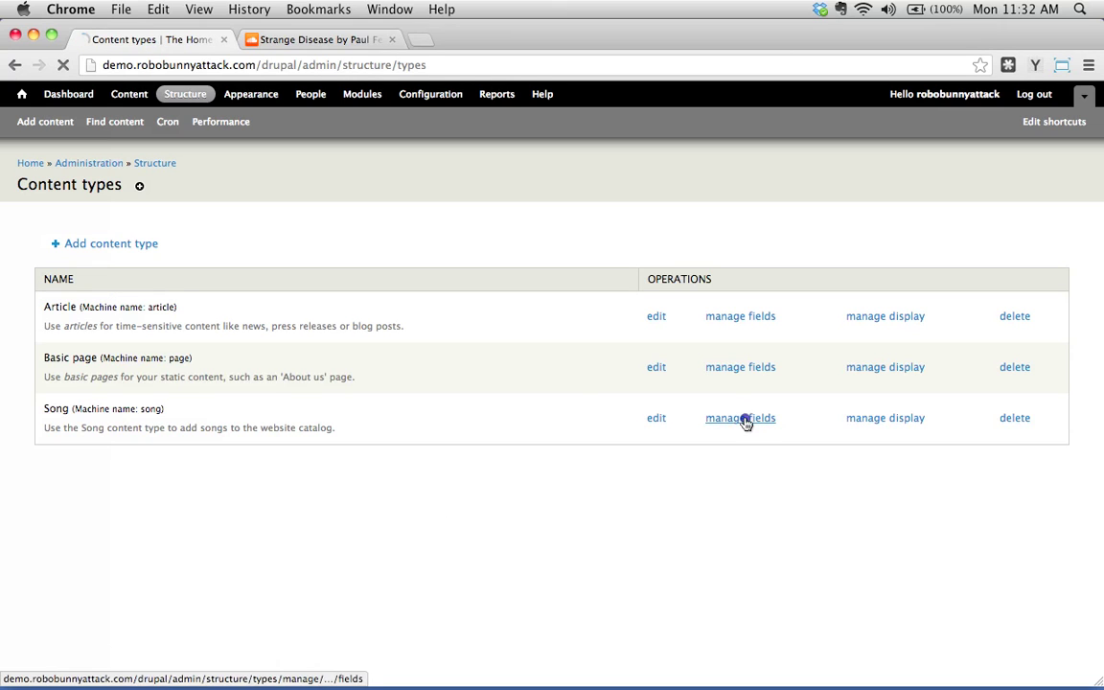
click(744, 419)
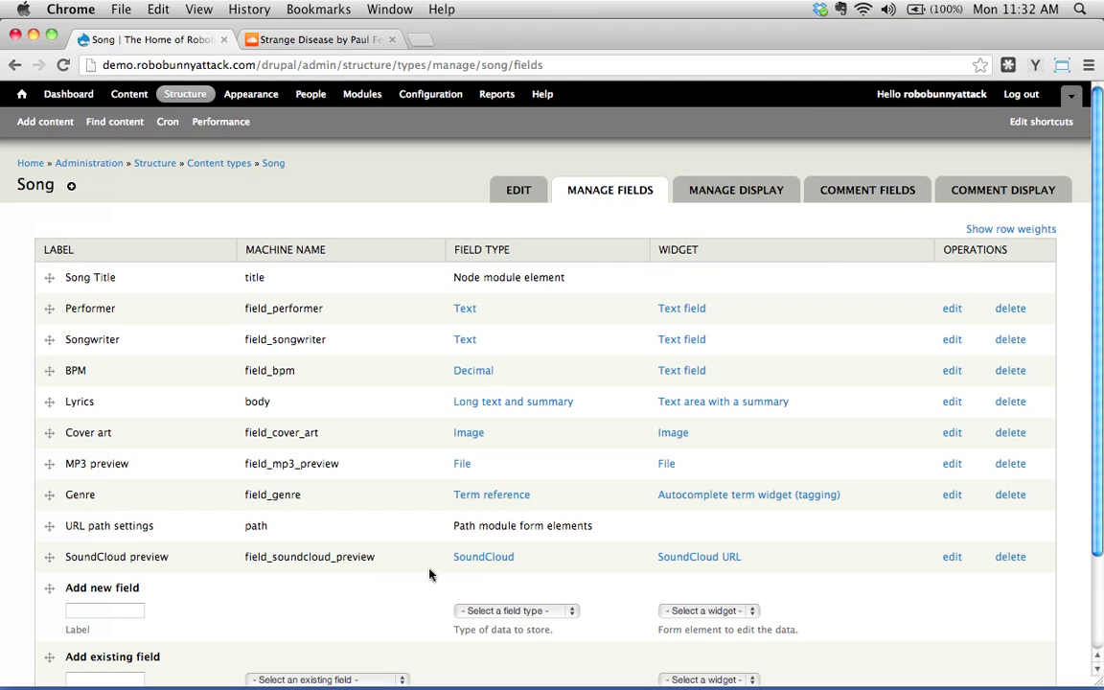
click(952, 557)
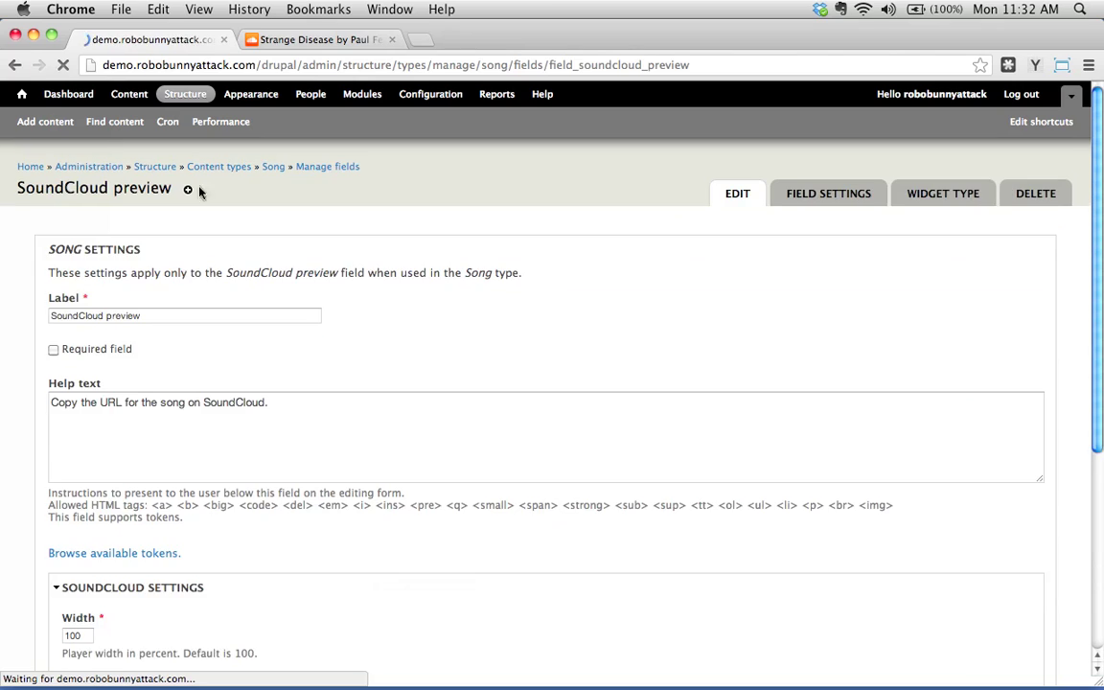
click(352, 416)
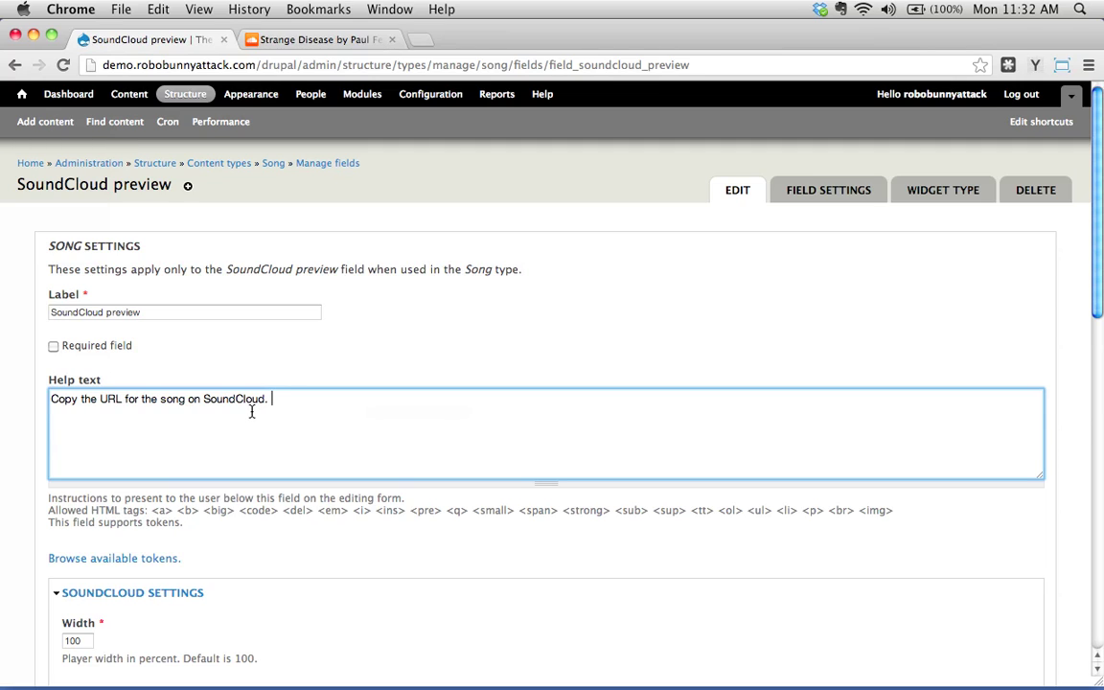
text(NOT)
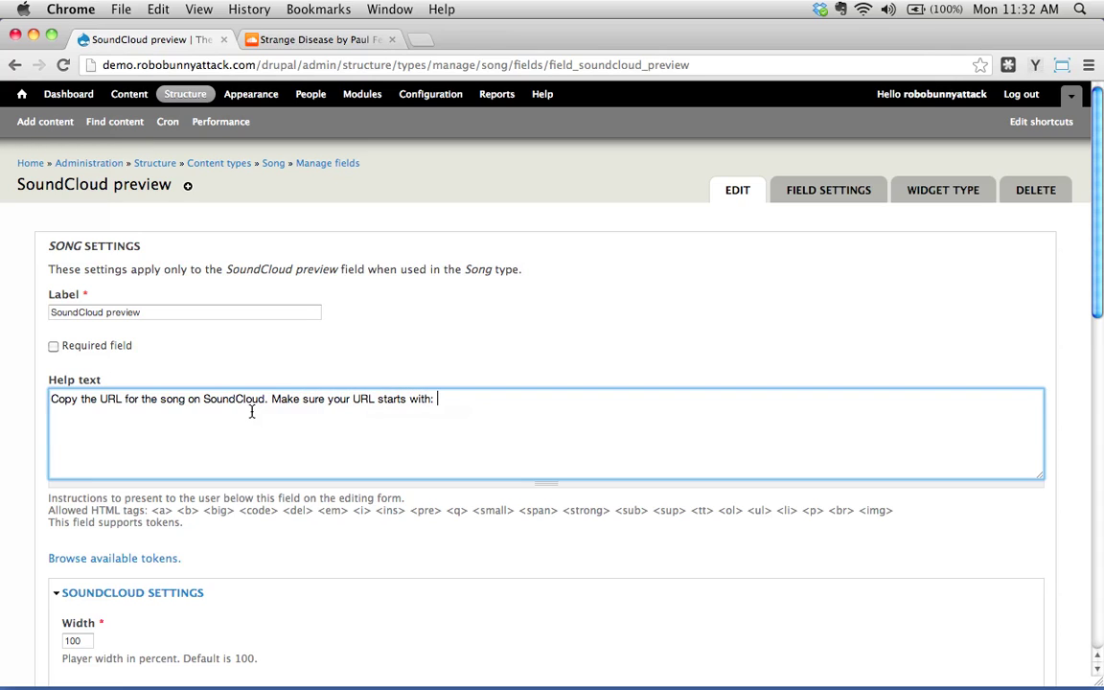
text(https://soundcloud.com/paul-federici/strange-disease)
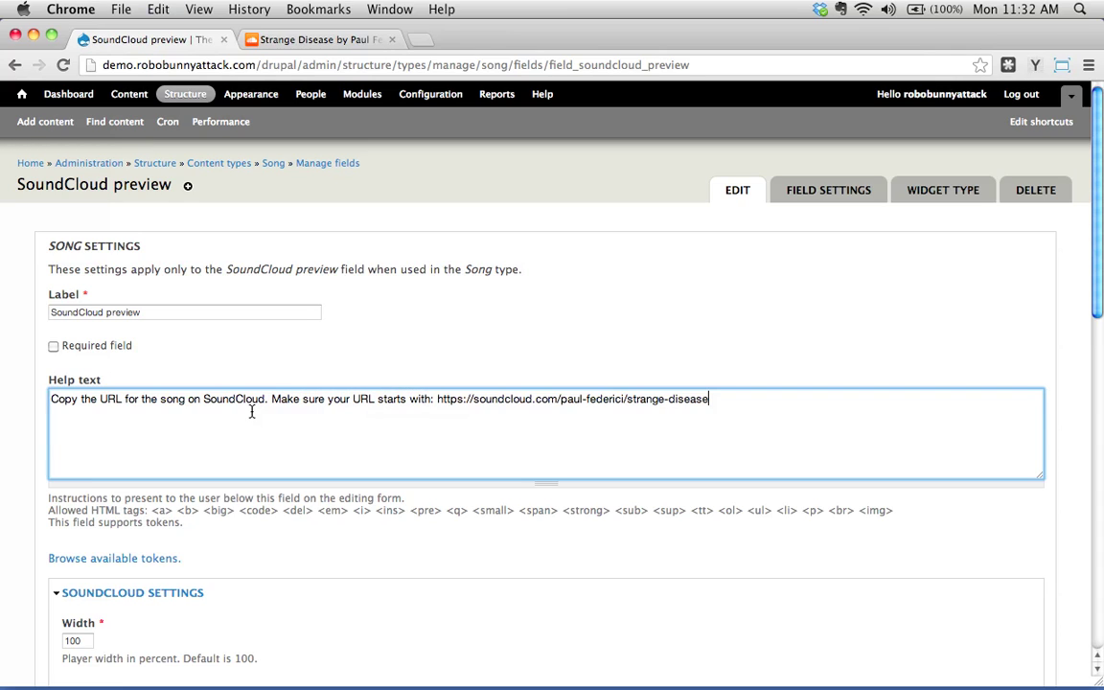
click(459, 398)
key(BackSpace)
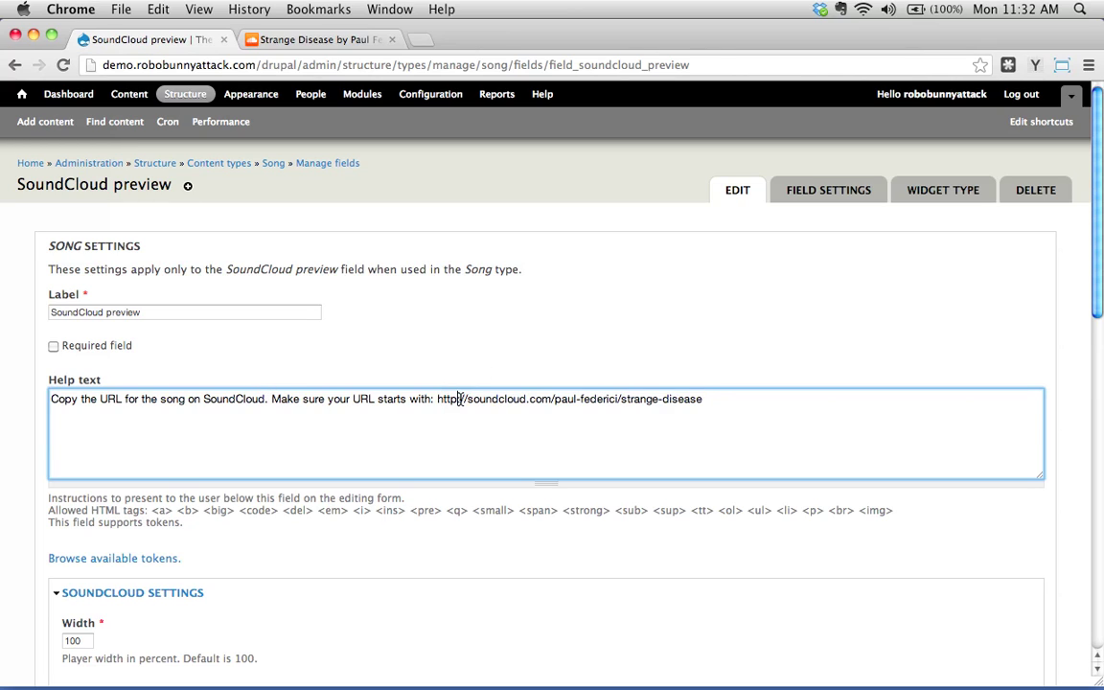
drag(467, 401, 621, 436)
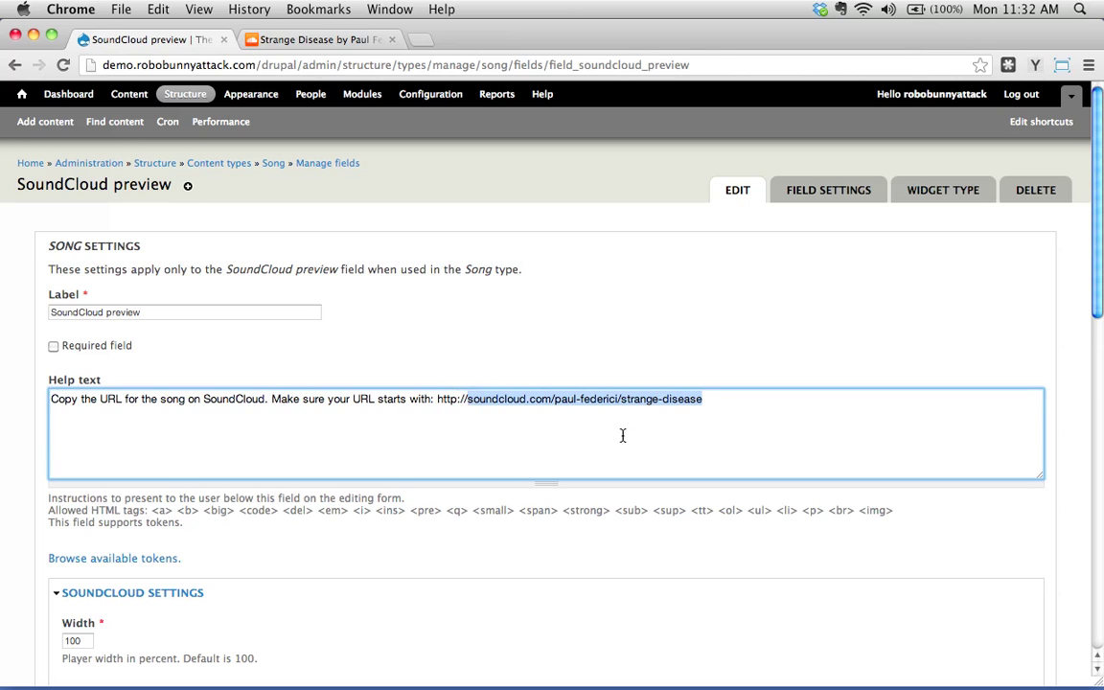
text(...)
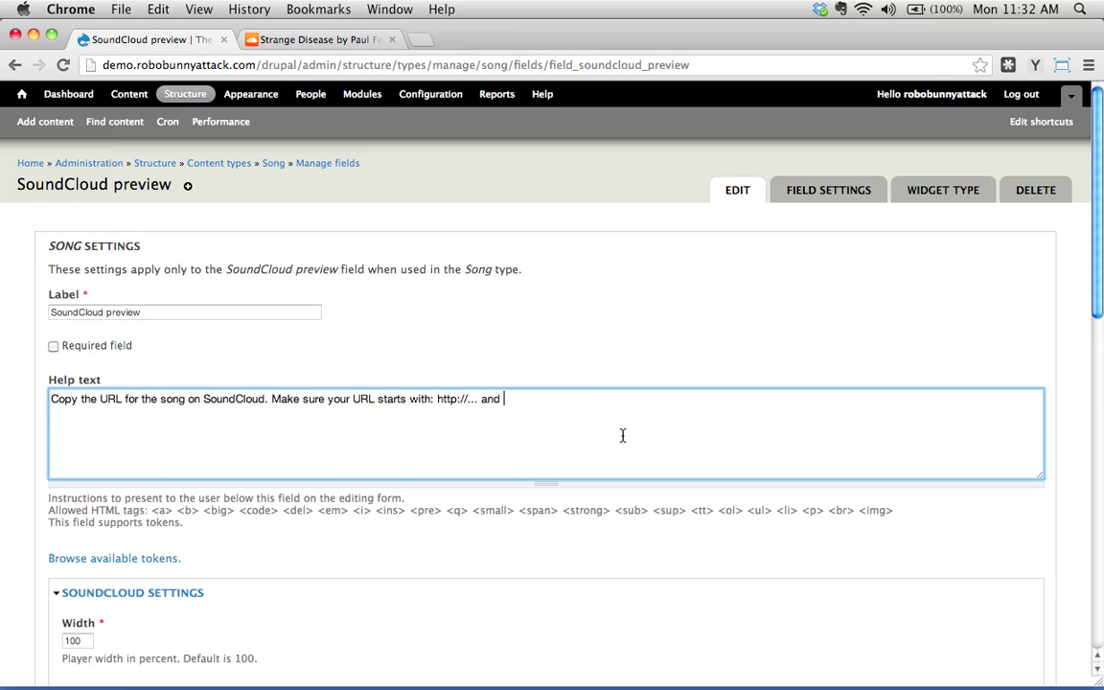
text( and NOT)
text(https://soundcloud.com/paul-federici/strange-disease)
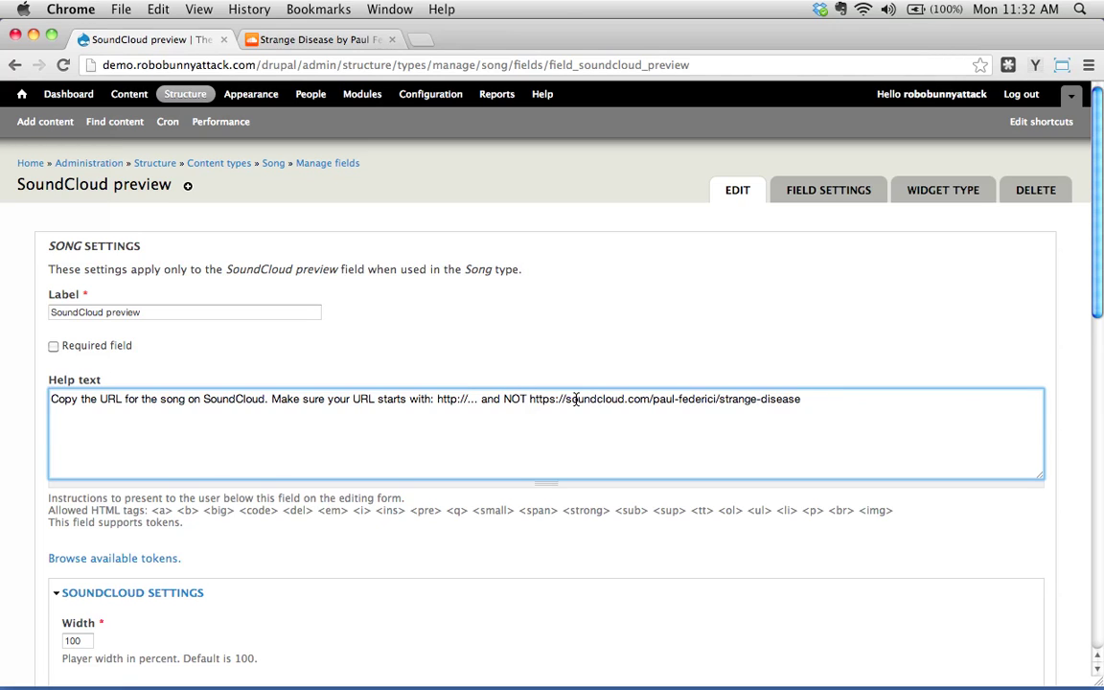
drag(565, 400, 704, 431)
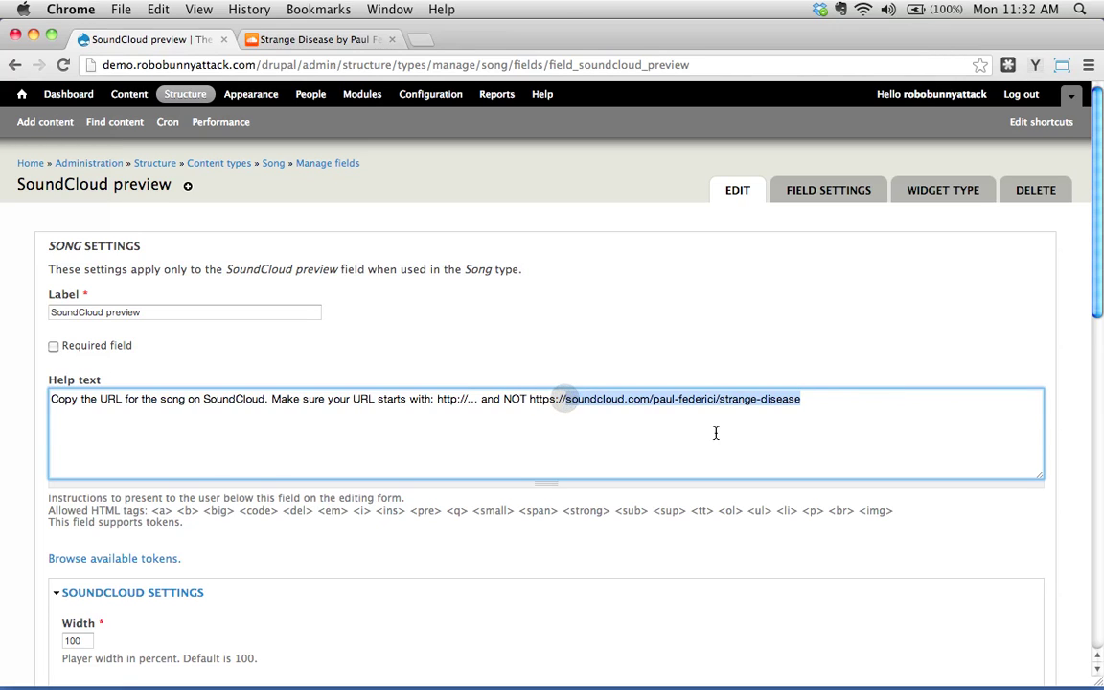
text(...)
click(624, 402)
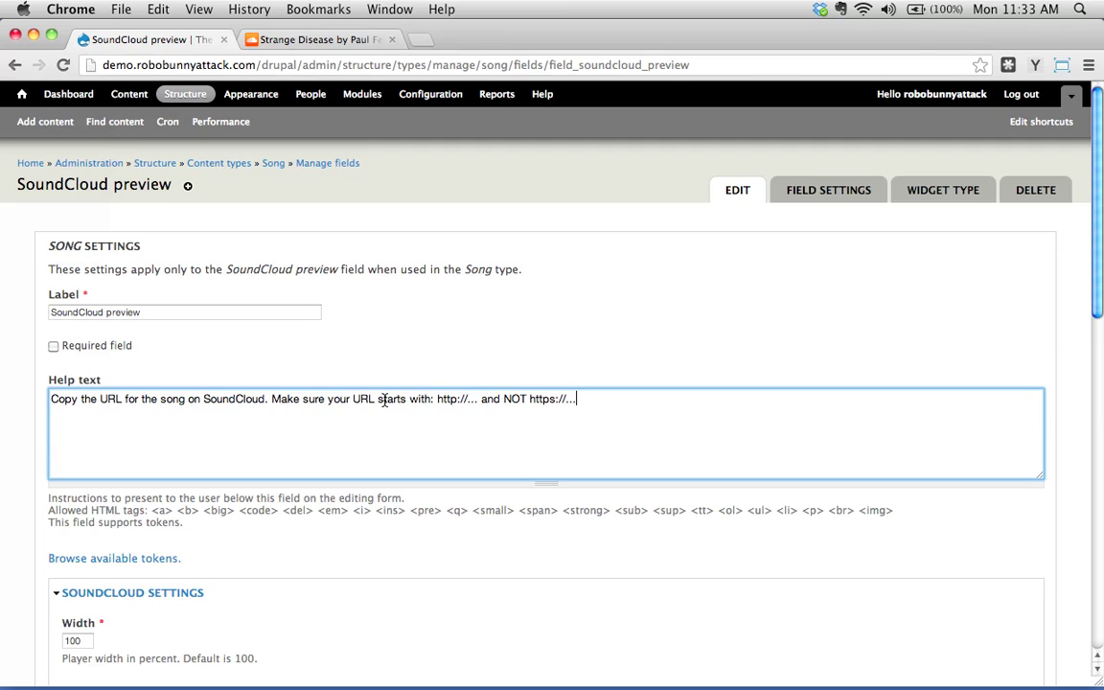
Save the SoundCloud preview field settings
click(599, 401)
scroll(384, 428, down, 15)
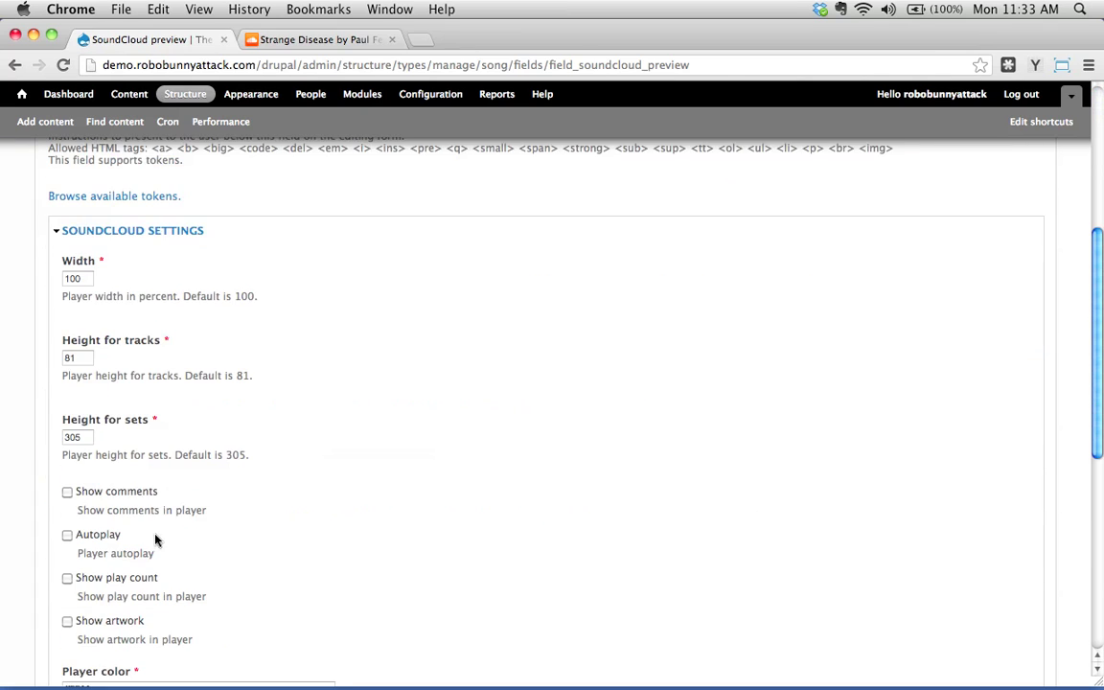
click(82, 618)
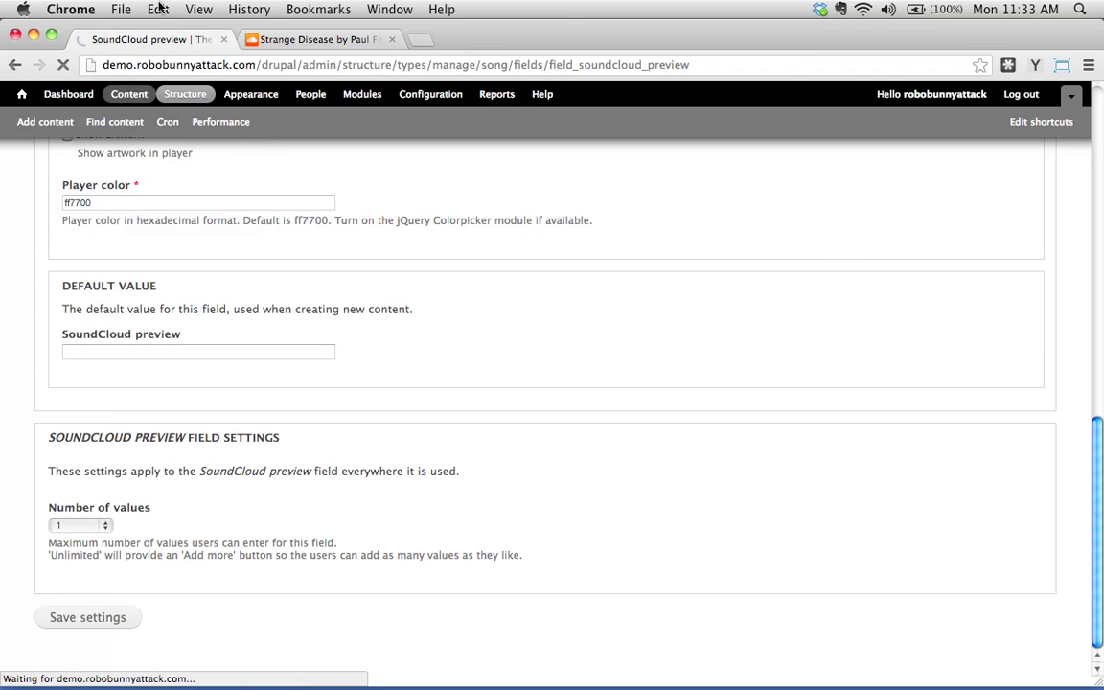
Check the Strange Disease SoundCloud page address, then go to Drupal's Add content page
click(288, 38)
click(184, 67)
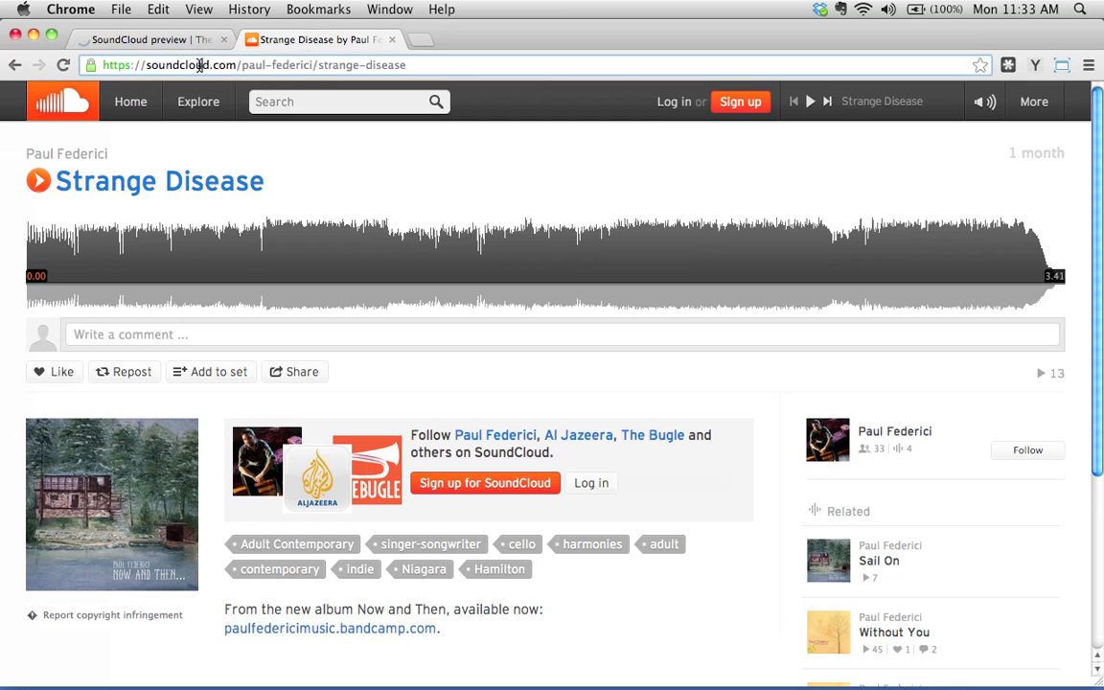
click(161, 42)
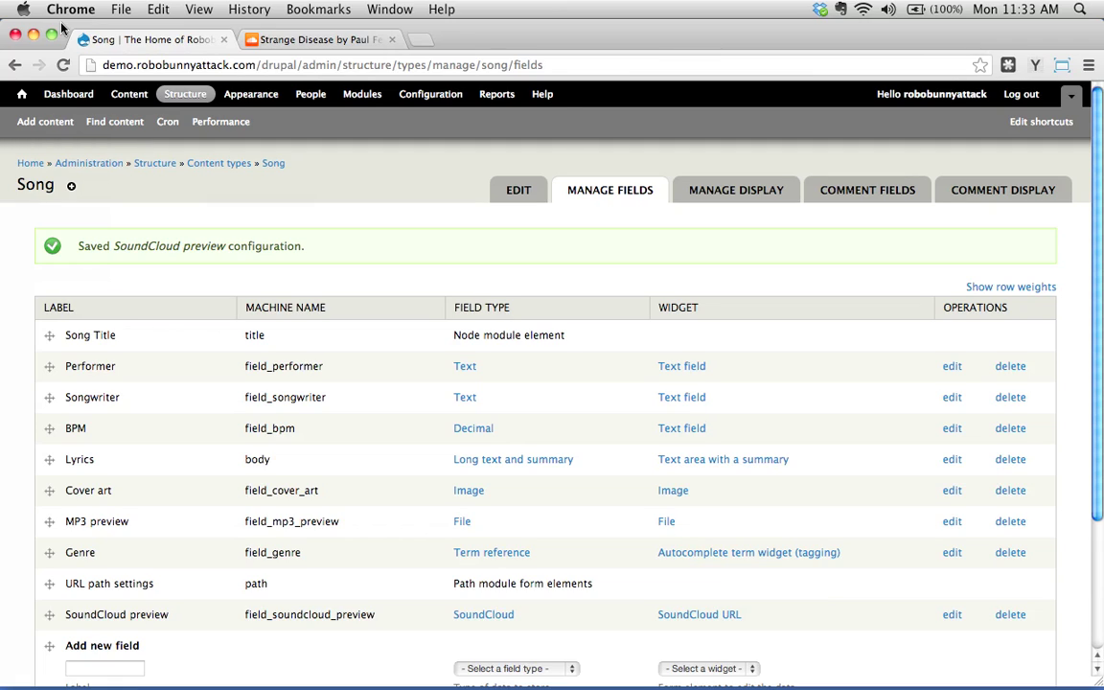
scroll(86, 381, down, 4)
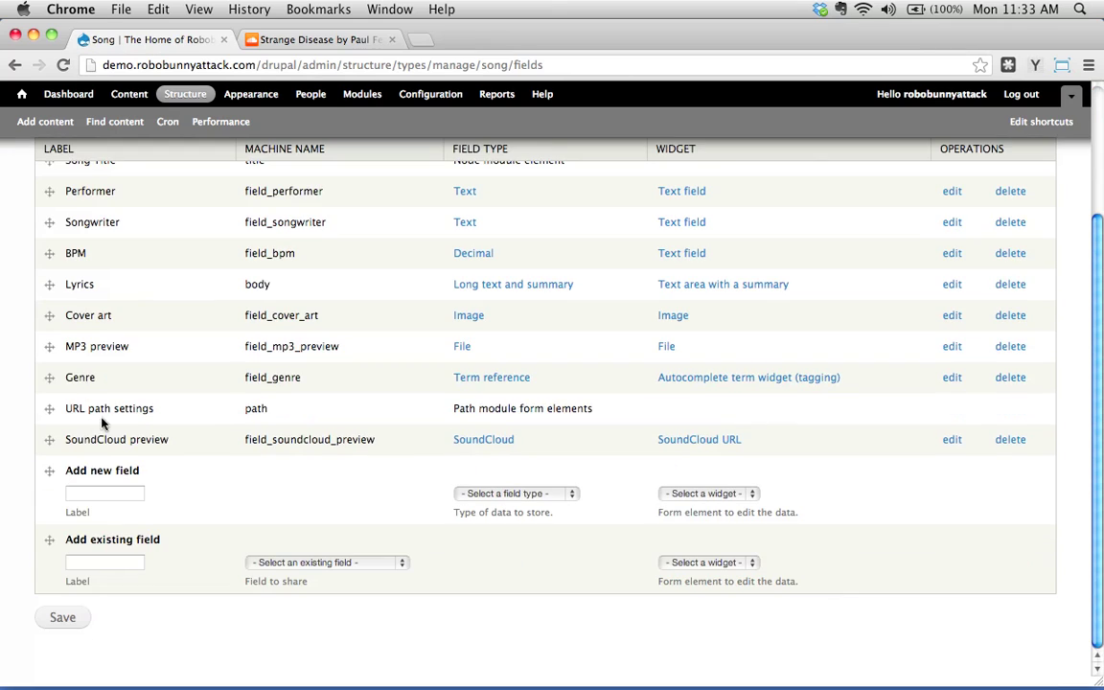
click(38, 122)
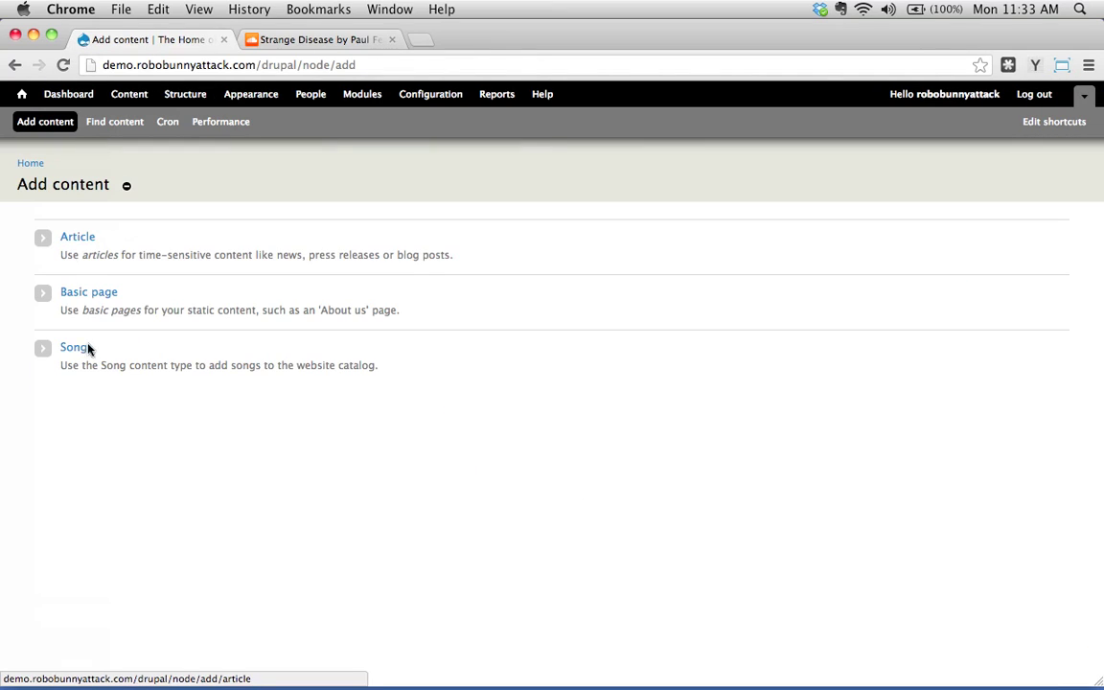
Start a new Song titled 'Strange Disease' and enter the performer and songwriter names
click(74, 348)
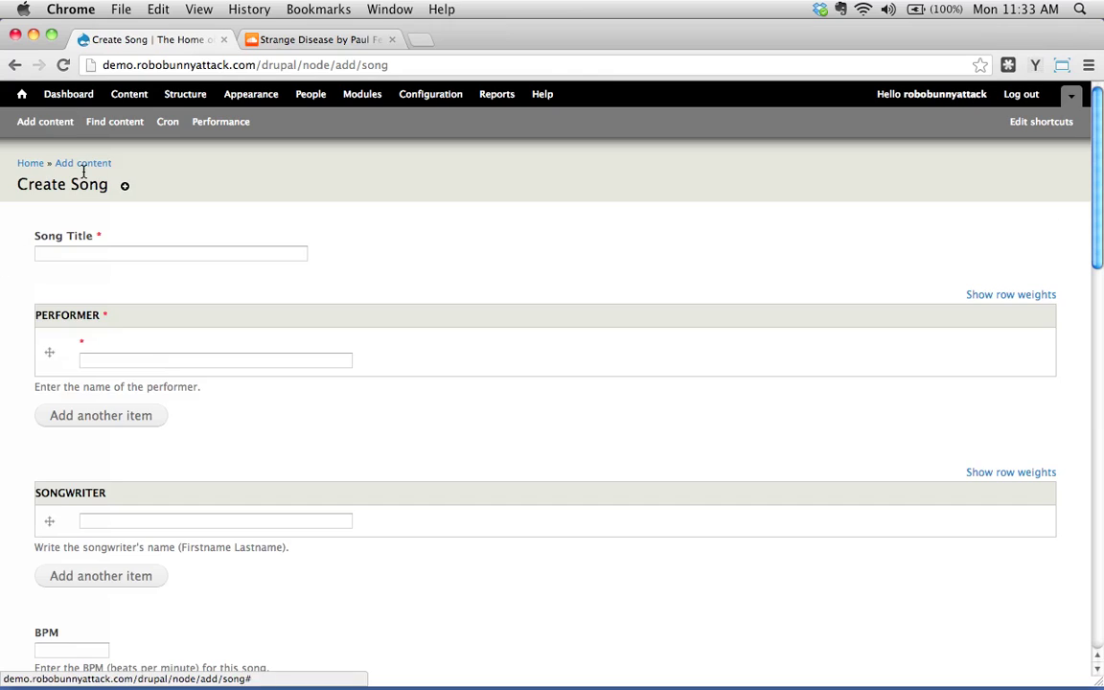
click(97, 256)
text(Strang)
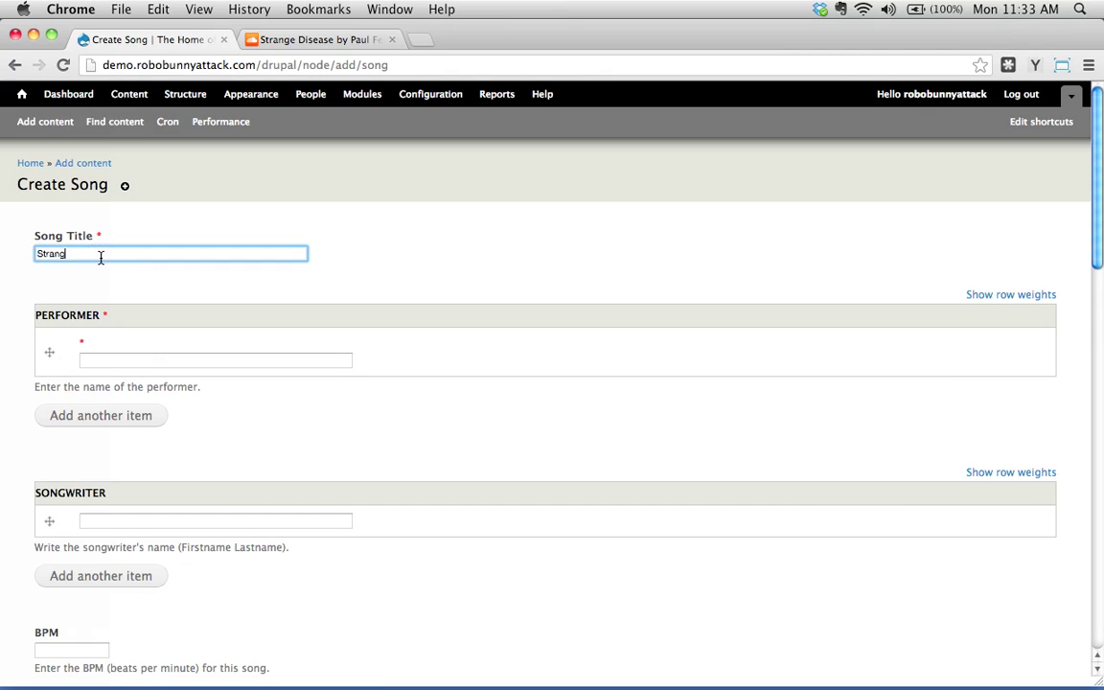
text(e Disease)
key(Tab)
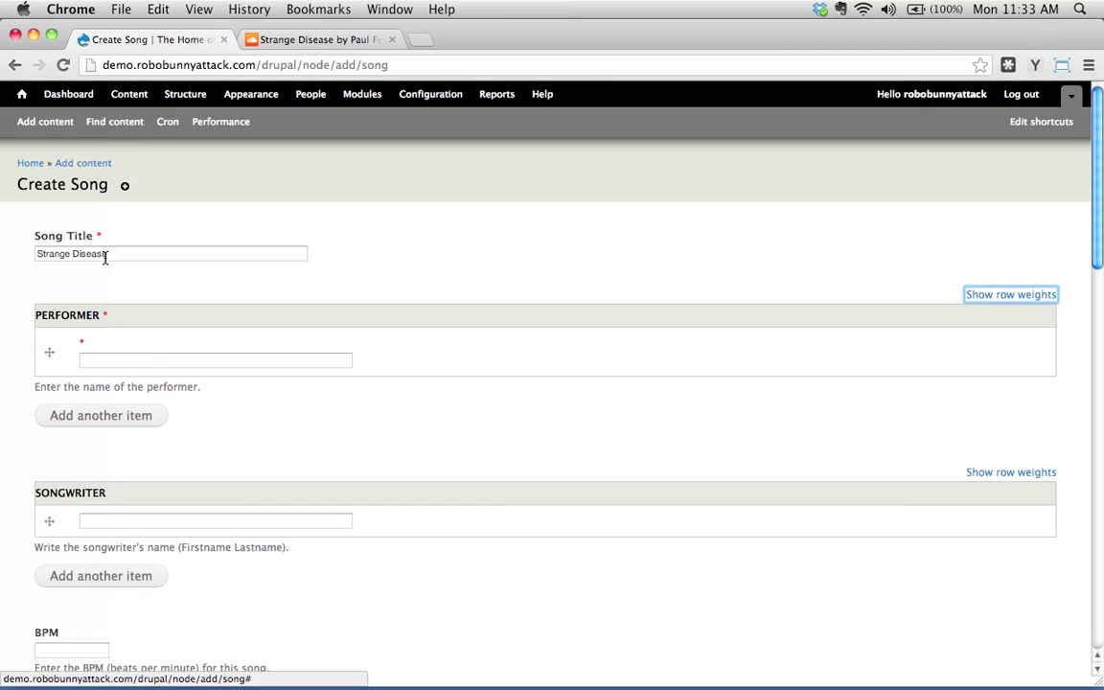
click(97, 363)
text(Paul Federici)
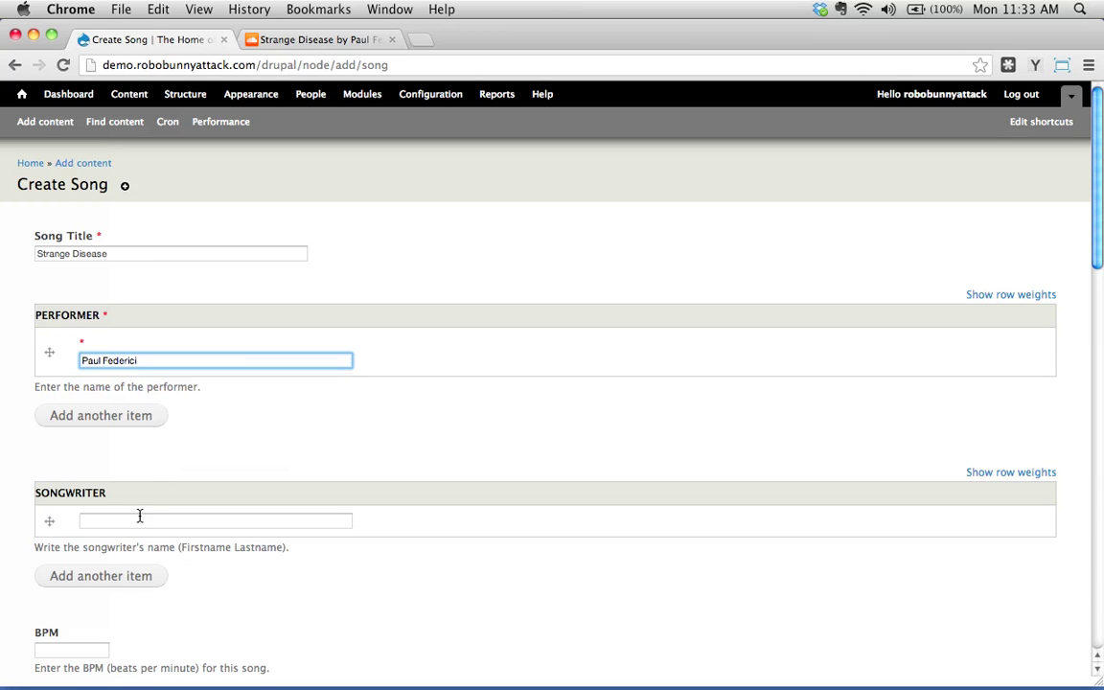
click(140, 518)
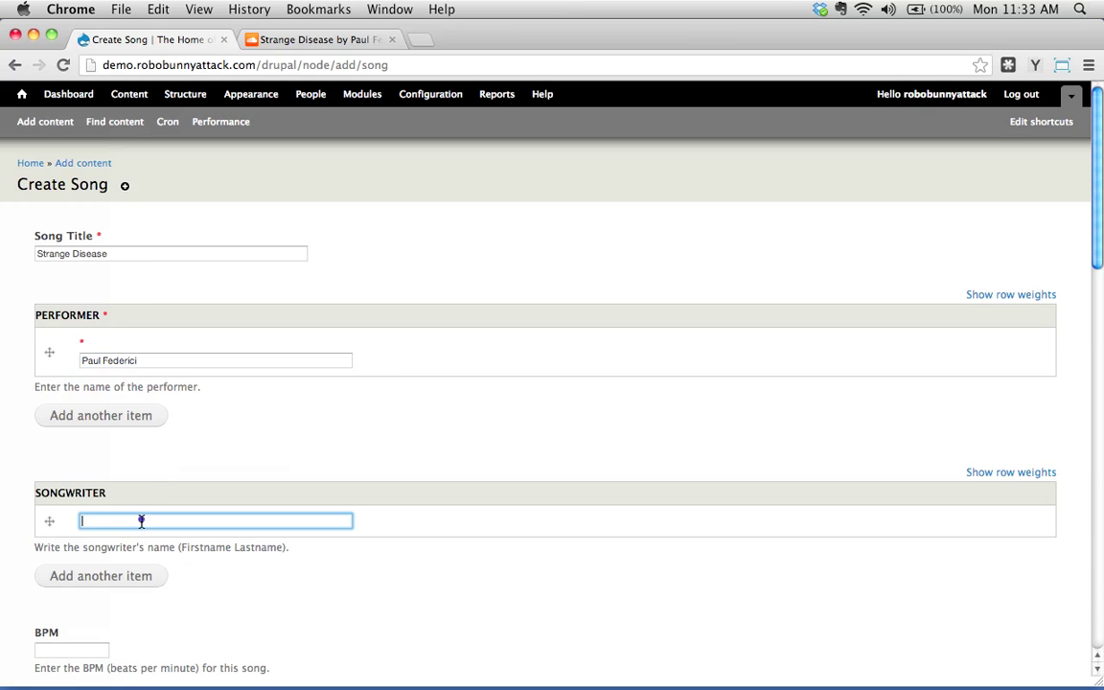
text(Paul Federici)
Fill the Lyrics box with generated placeholder paragraphs
scroll(240, 527, down, 5)
click(238, 522)
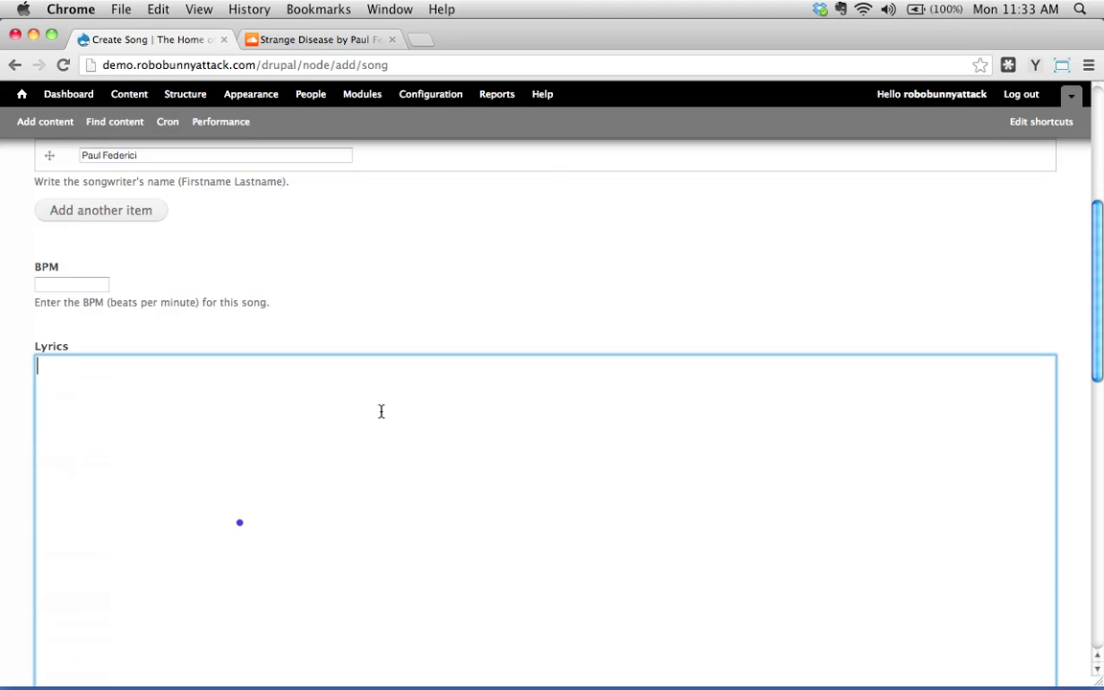
click(1035, 64)
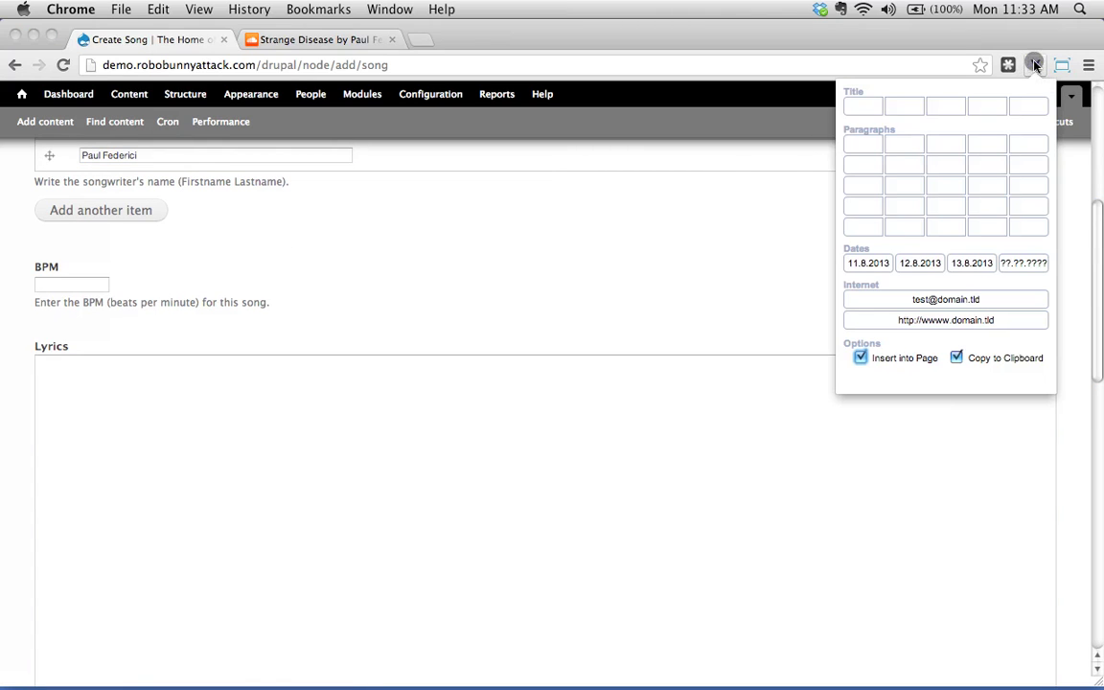
click(865, 230)
scroll(468, 259, down, 10)
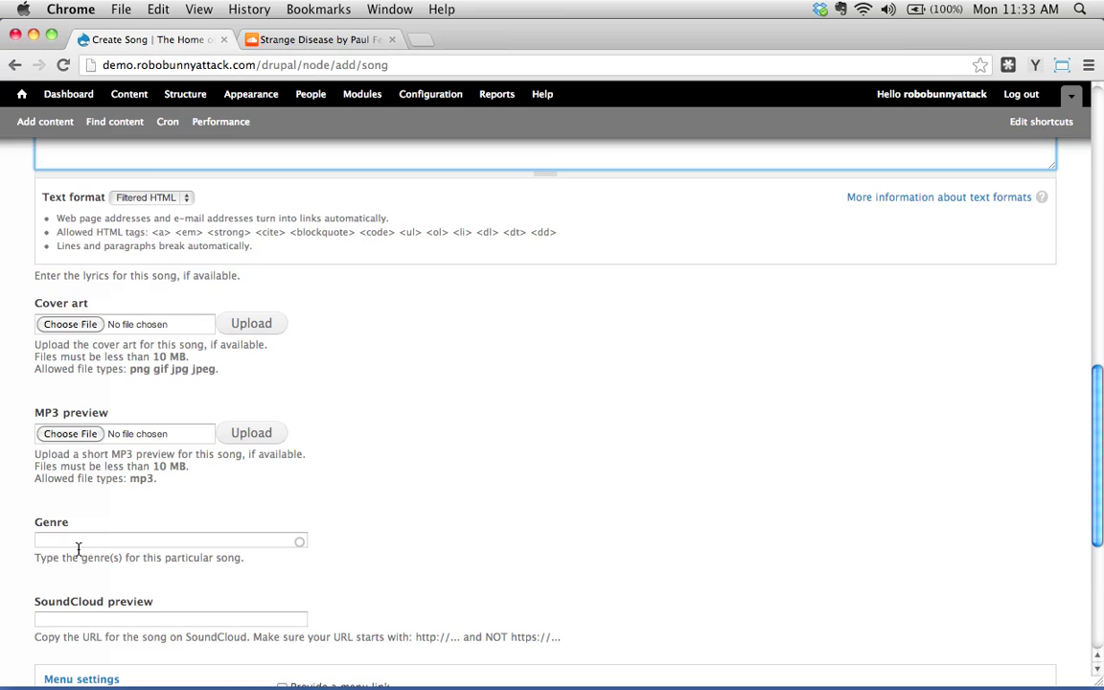
Enter the genres pop, adult contemporary and singer/songwriter
click(79, 542)
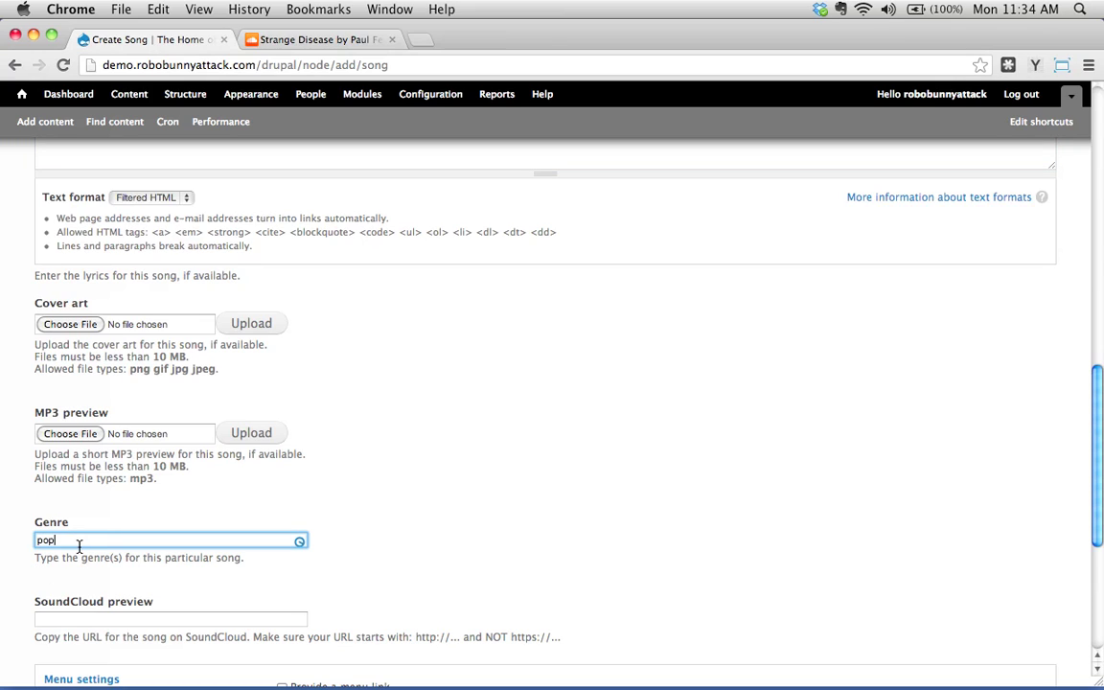
text(pop, adult contemporary)
text(, singer)
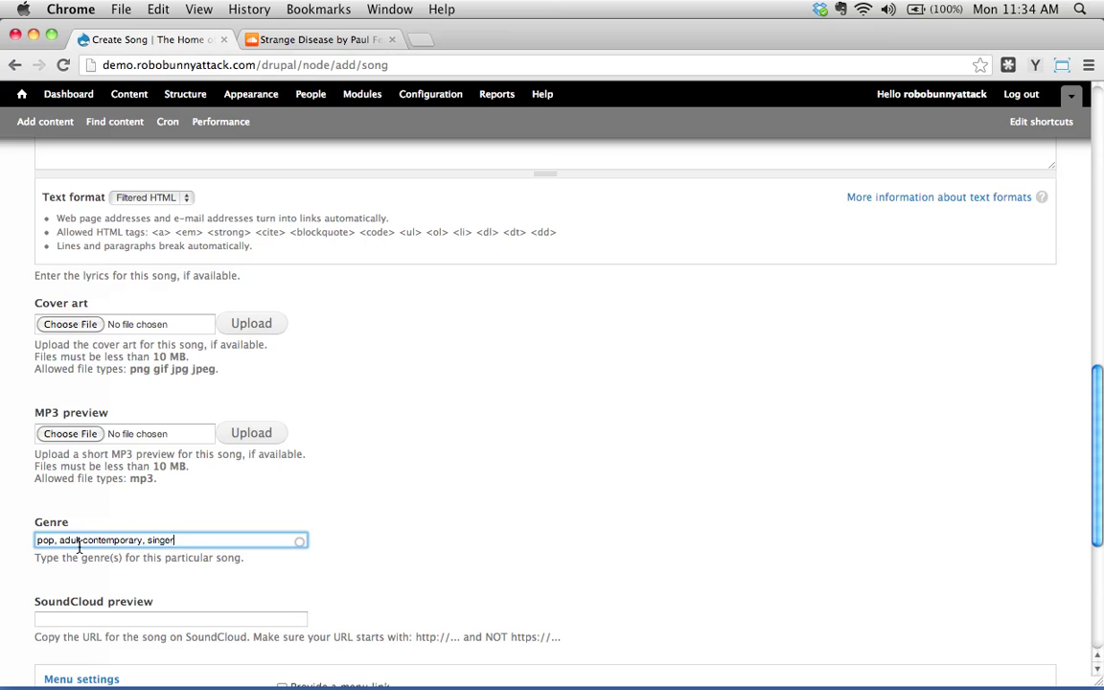
text(/songwriter)
scroll(254, 490, down, 3)
Set SoundCloud preview to the track's URL, changing https to http
click(61, 506)
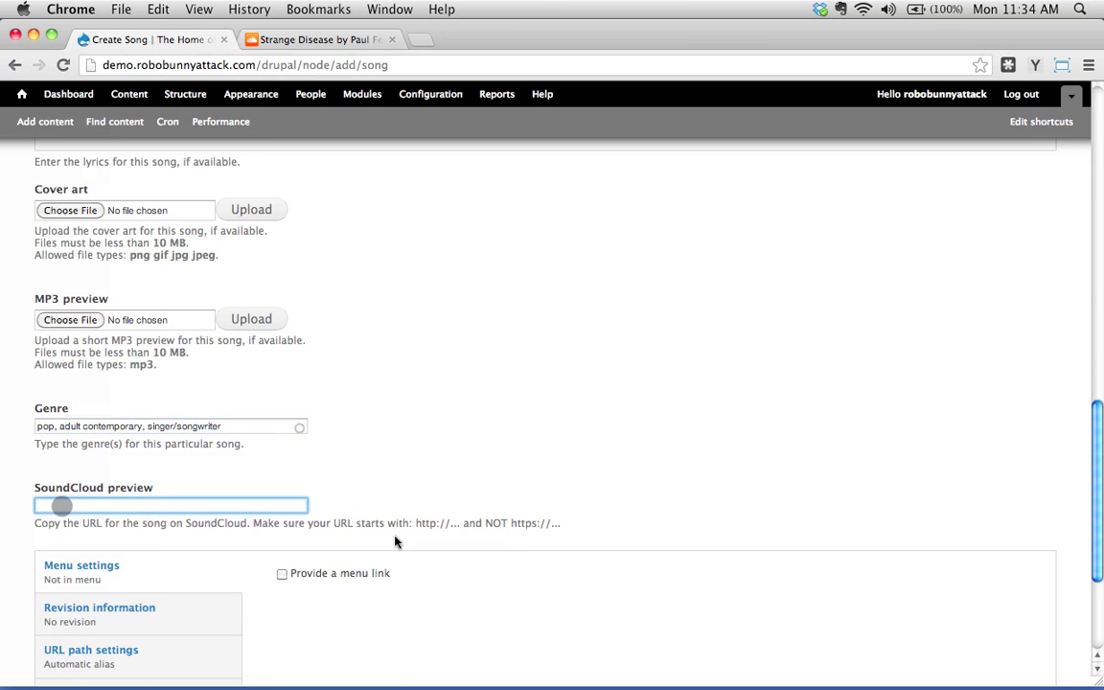
key(super+v)
drag(131, 505, 151, 510)
key(super+a)
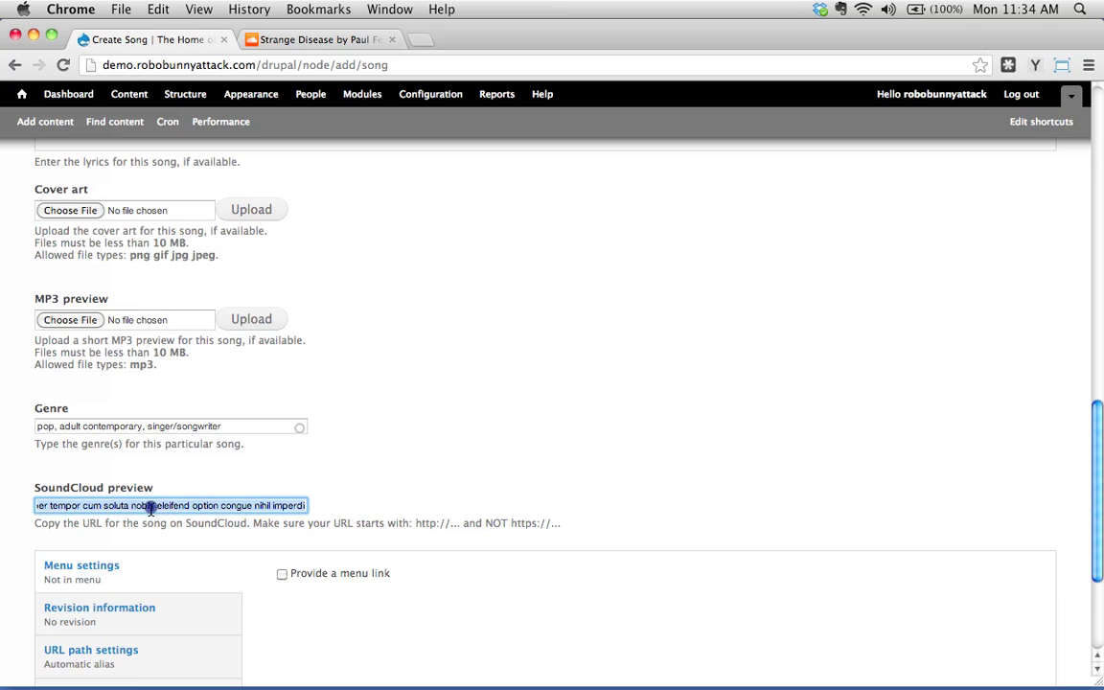
key(BackSpace)
click(273, 39)
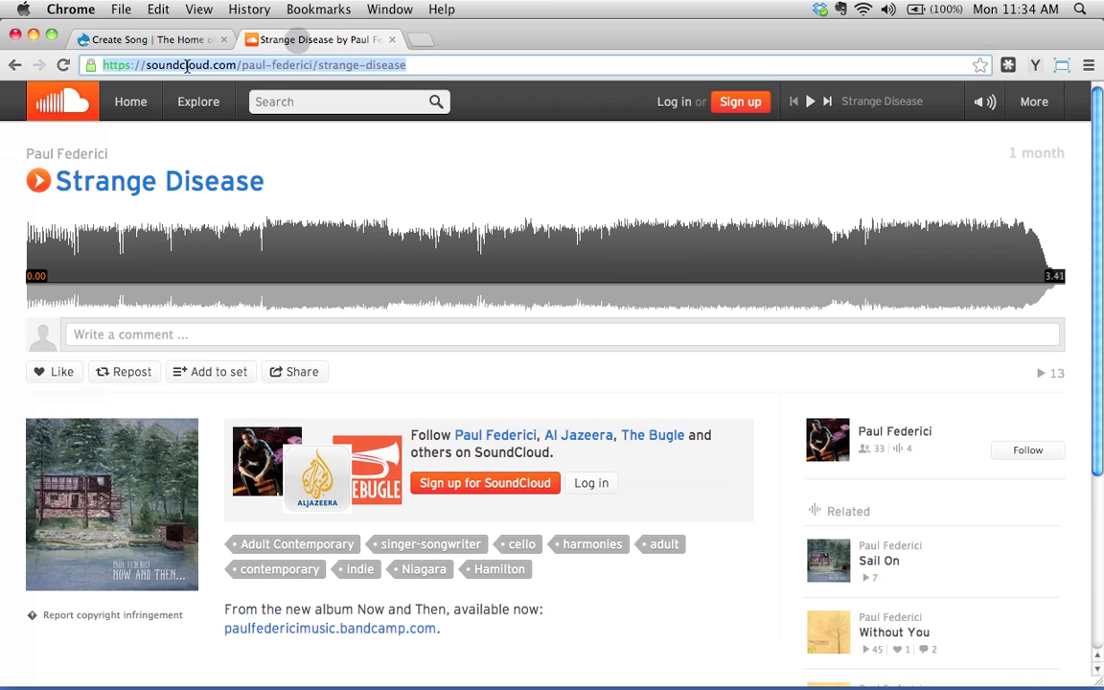
click(146, 40)
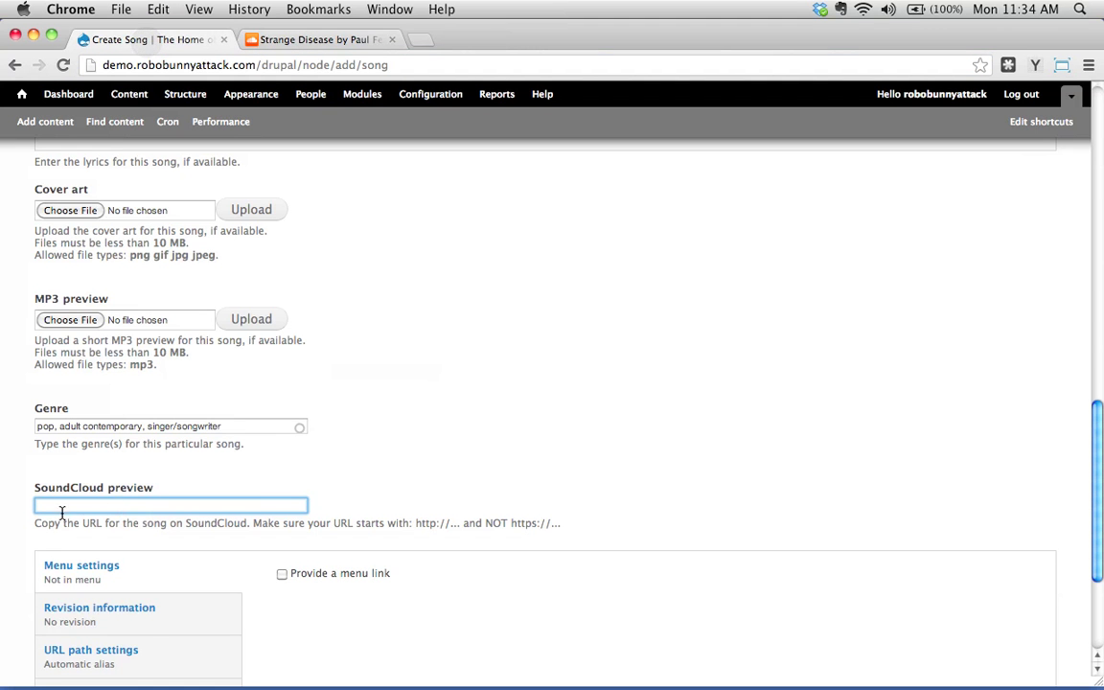
text(https://soundcloud.com/paul-federici/strange-disease)
key(super+Left)
key(Right)
key(Right)
key(Right)
key(Right)
key(Right)
key(BackSpace)
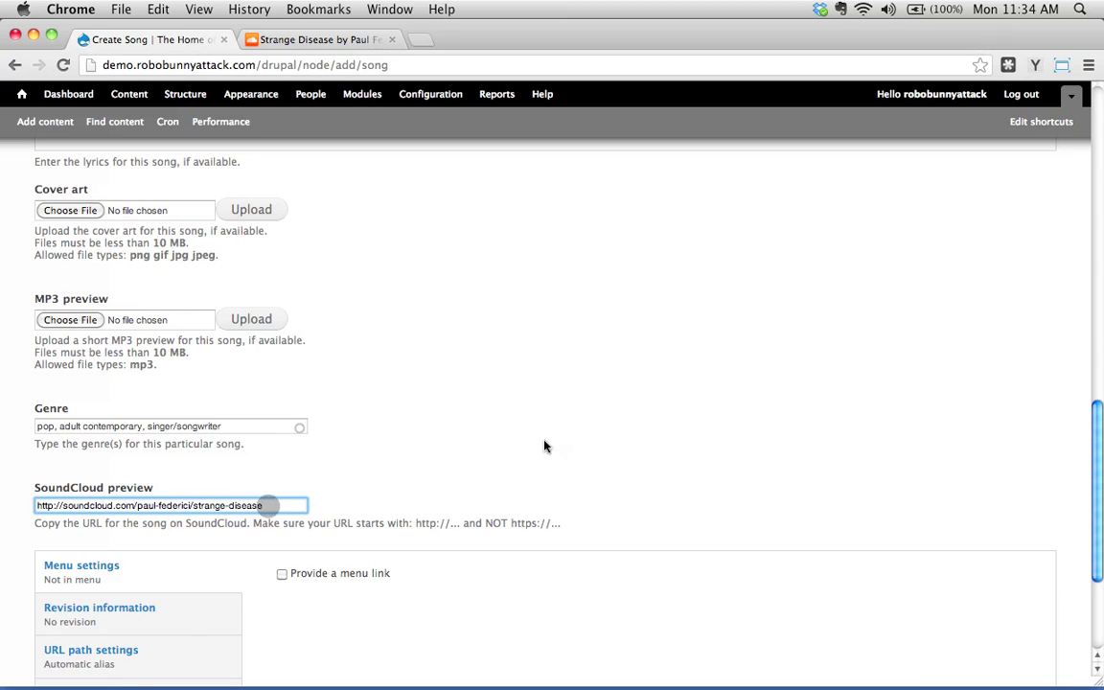
scroll(546, 445, down, 5)
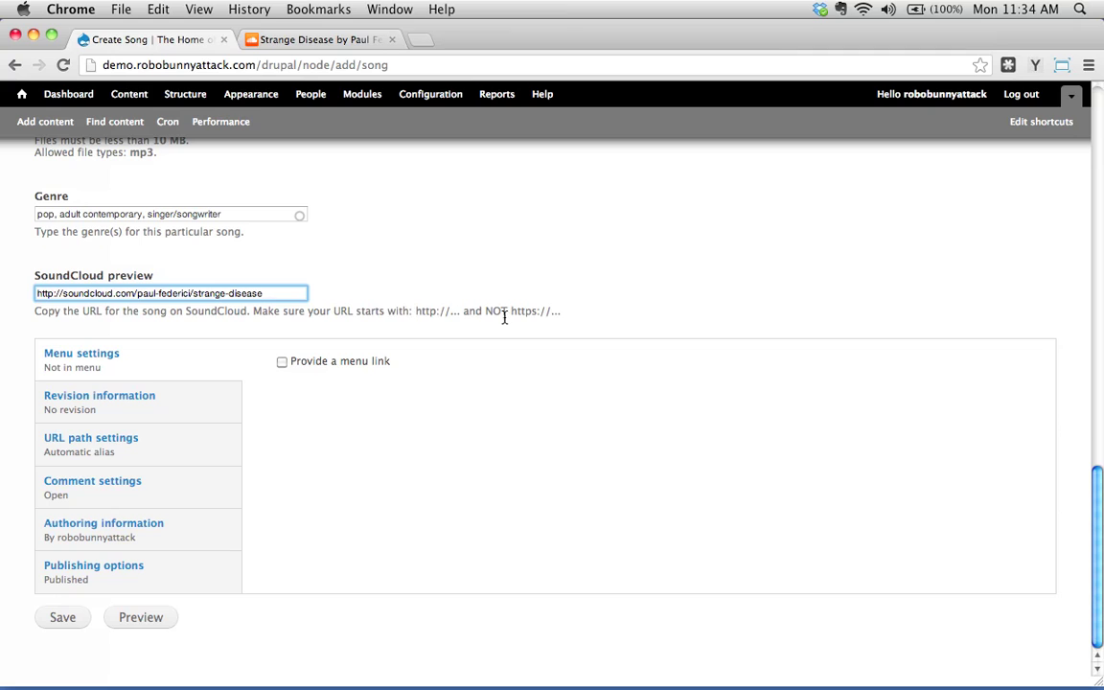
Save the Strange Disease song, then play and pause its embedded SoundCloud player
click(78, 618)
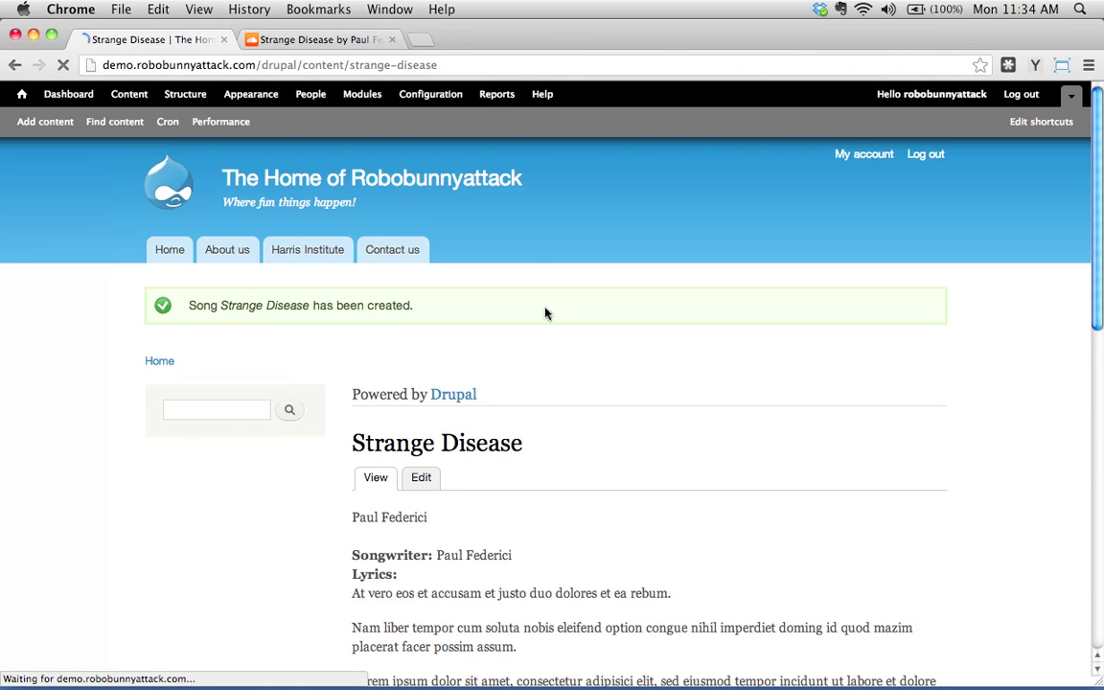
scroll(663, 414, down, 5)
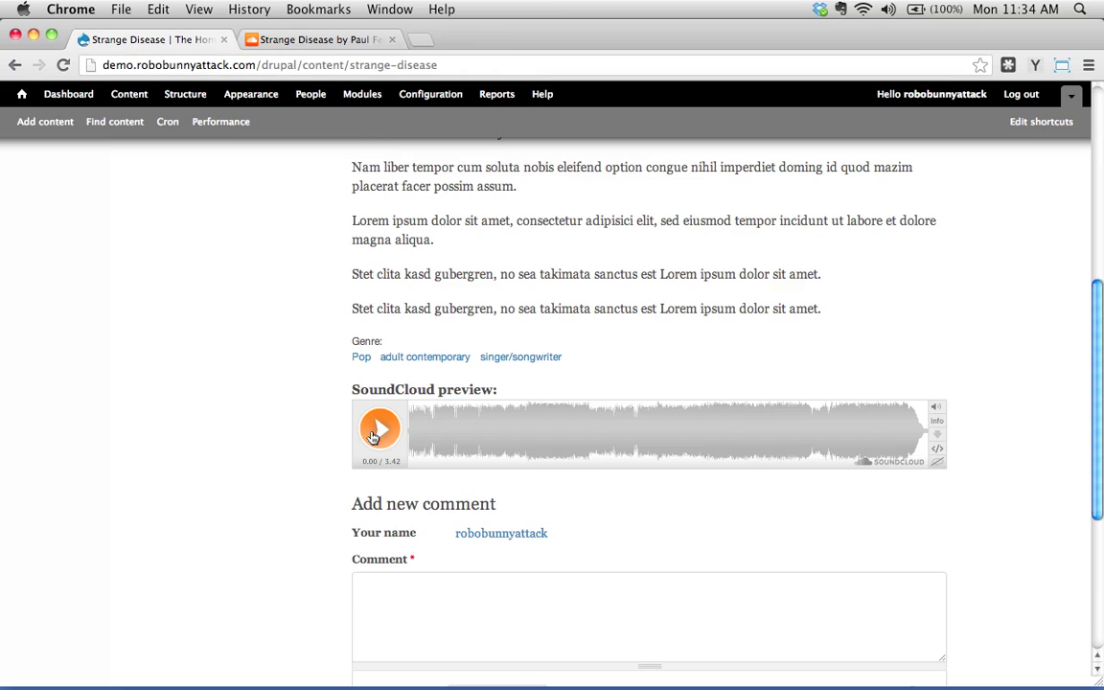
scroll(345, 376, up, 4)
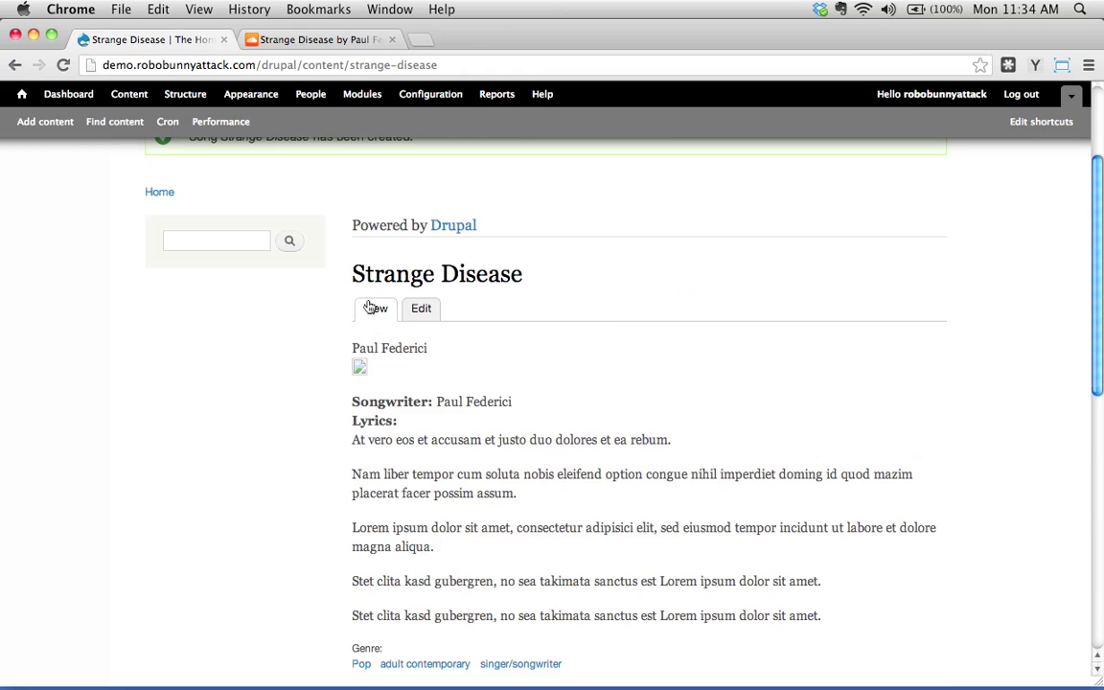
scroll(359, 331, down, 1)
scroll(359, 331, down, 3)
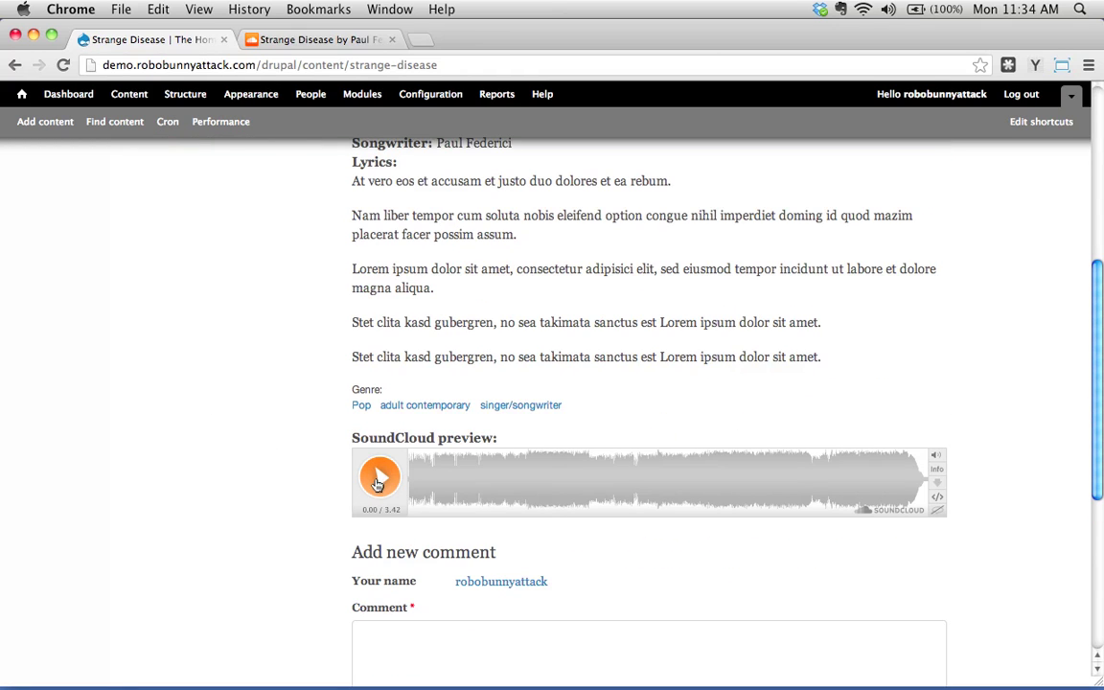
click(378, 481)
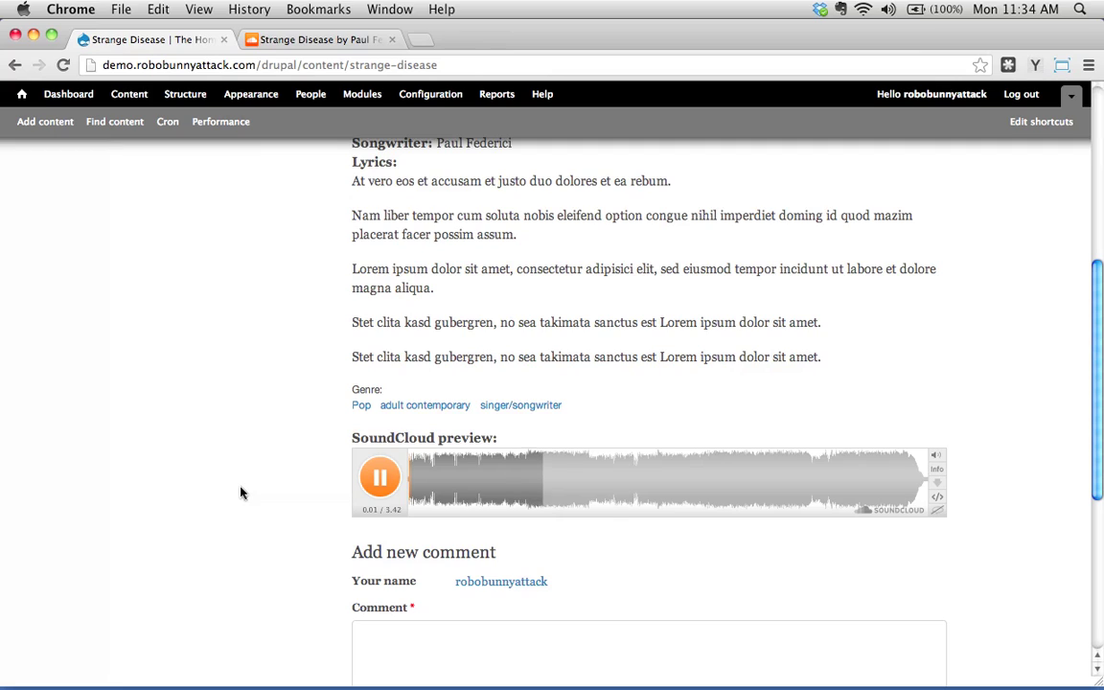
click(378, 481)
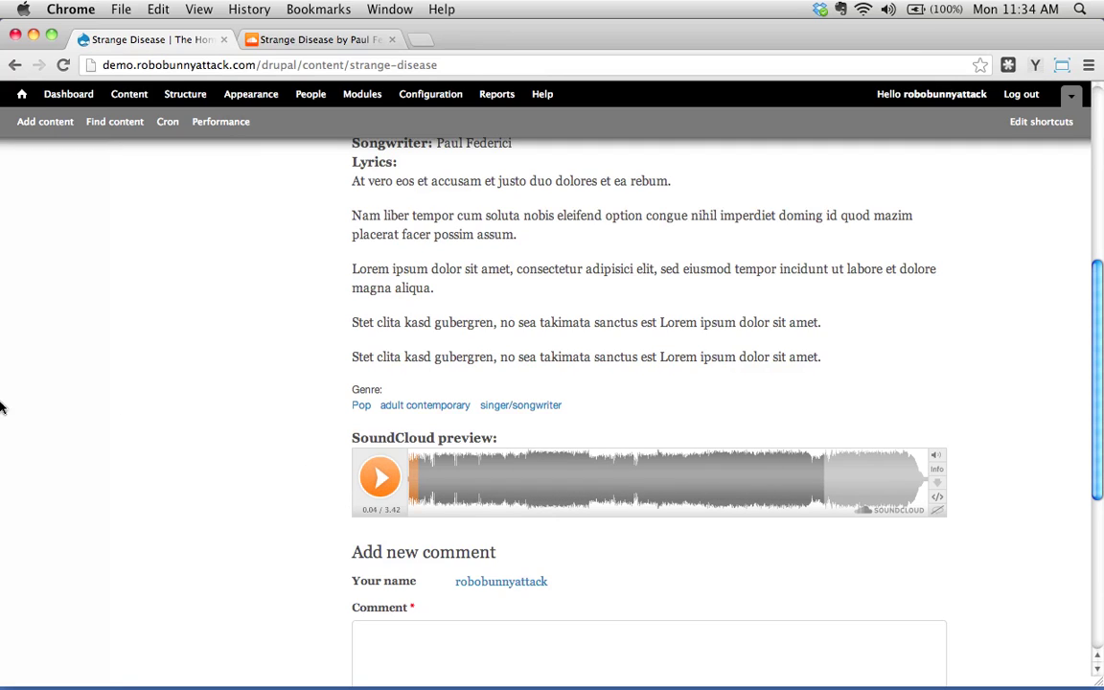
scroll(176, 407, up, 2)
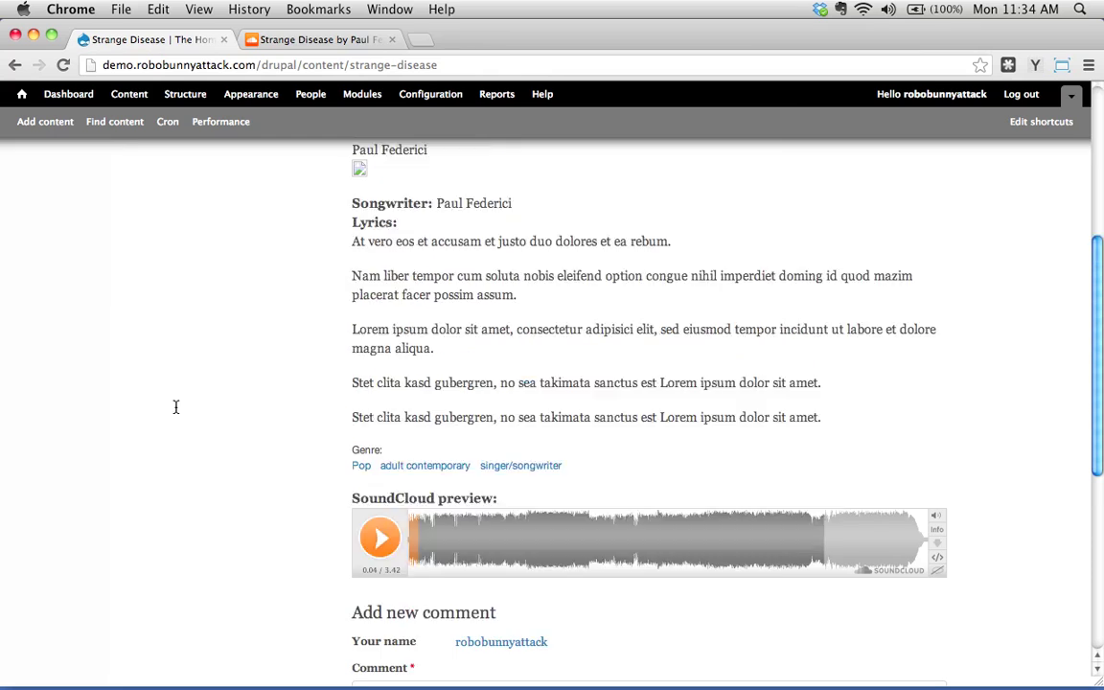
scroll(175, 407, up, 10)
Open the Song's SoundCloud preview field settings, leaving player width at 100
click(177, 97)
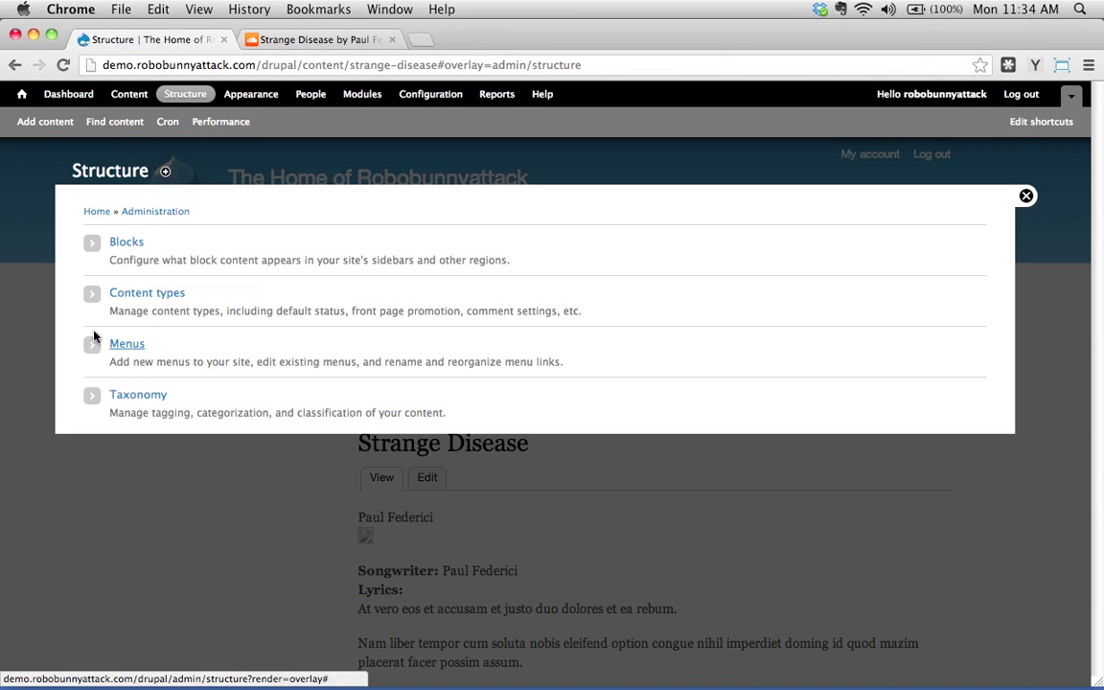
click(157, 294)
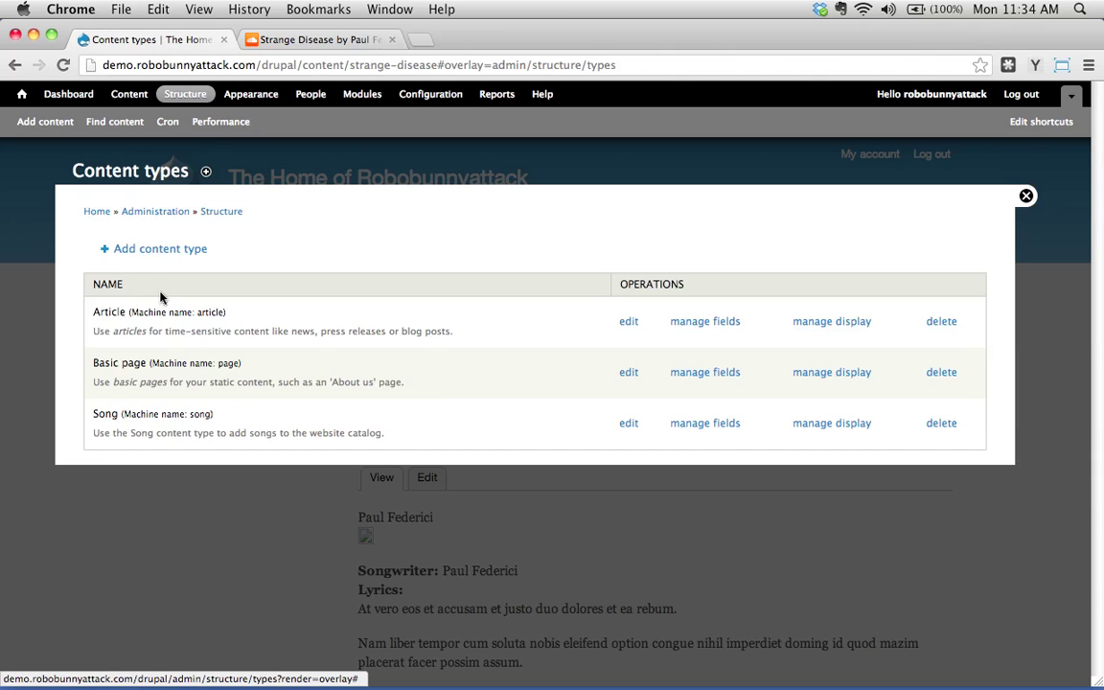
click(678, 424)
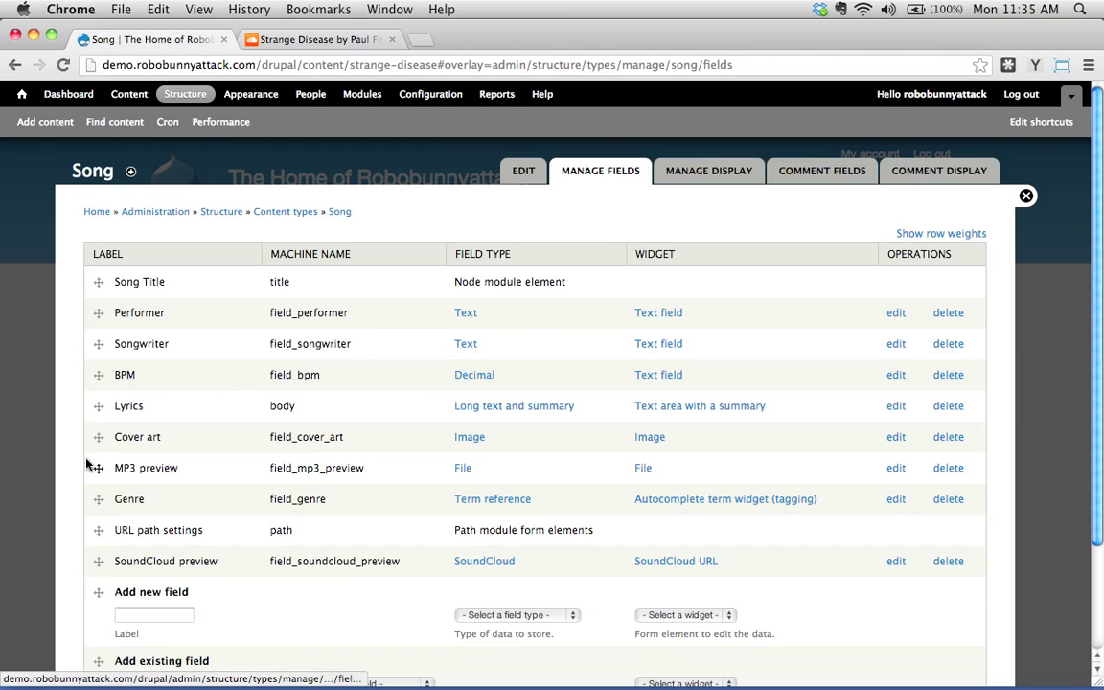
click(895, 562)
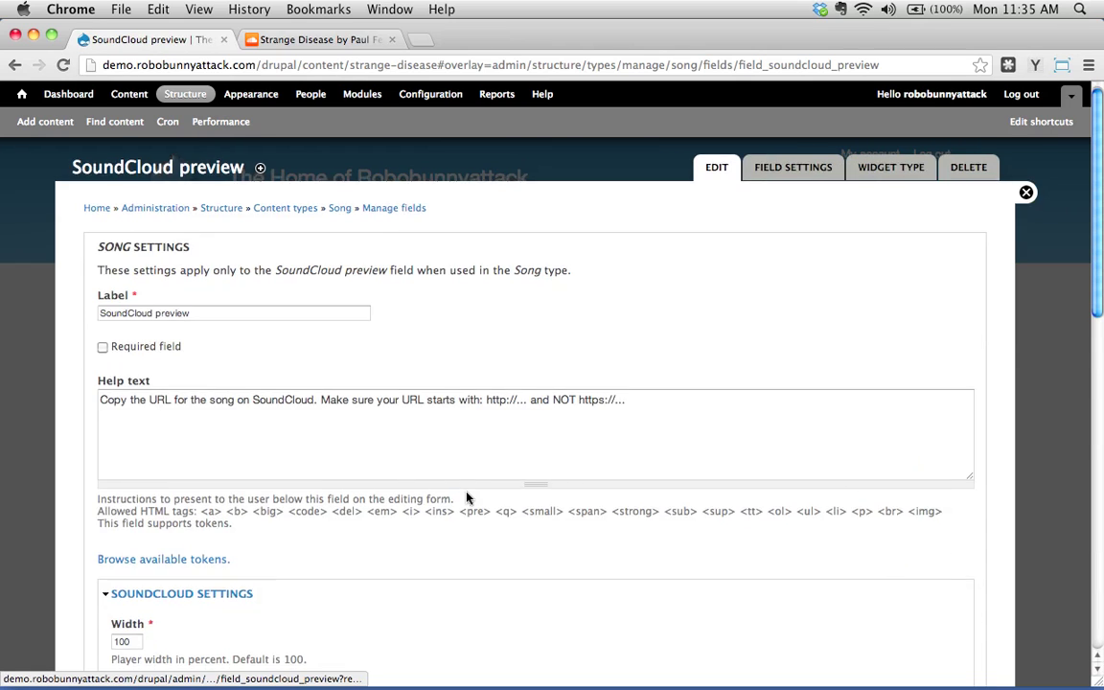
scroll(467, 497, down, 6)
scroll(468, 495, up, 2)
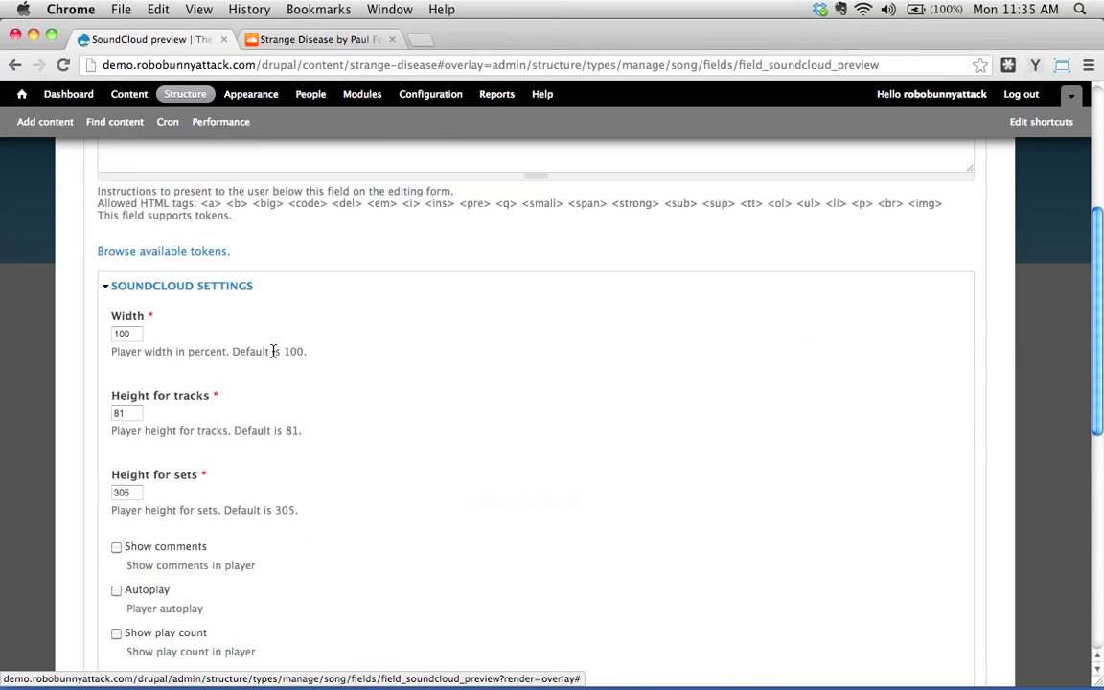
double_click(132, 333)
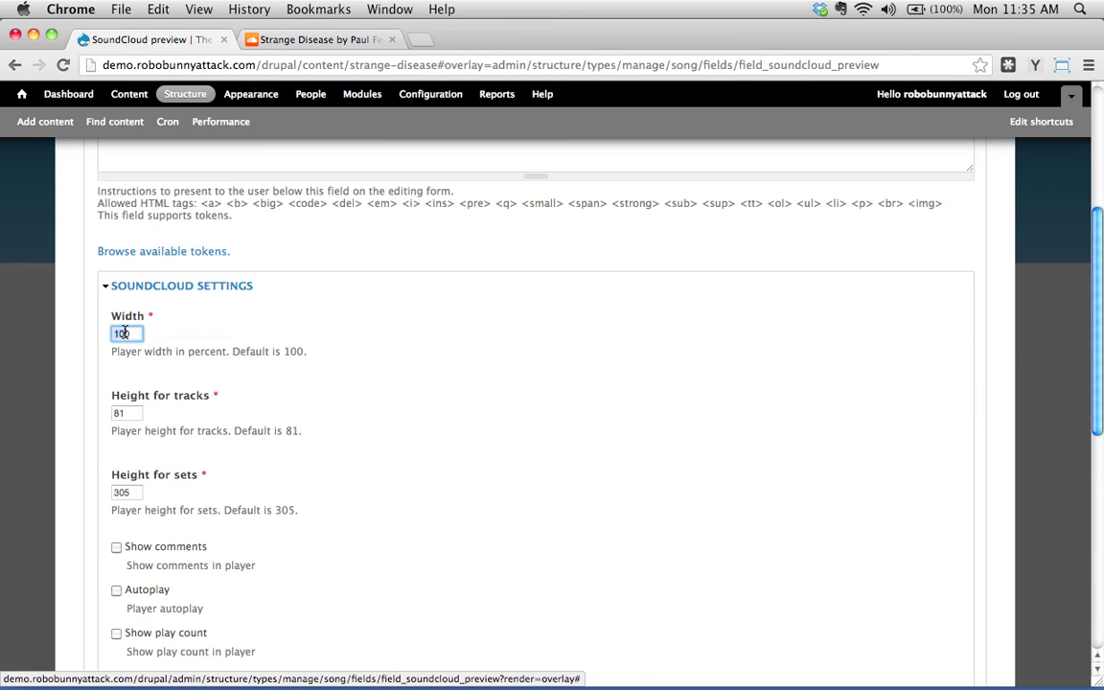
click(226, 341)
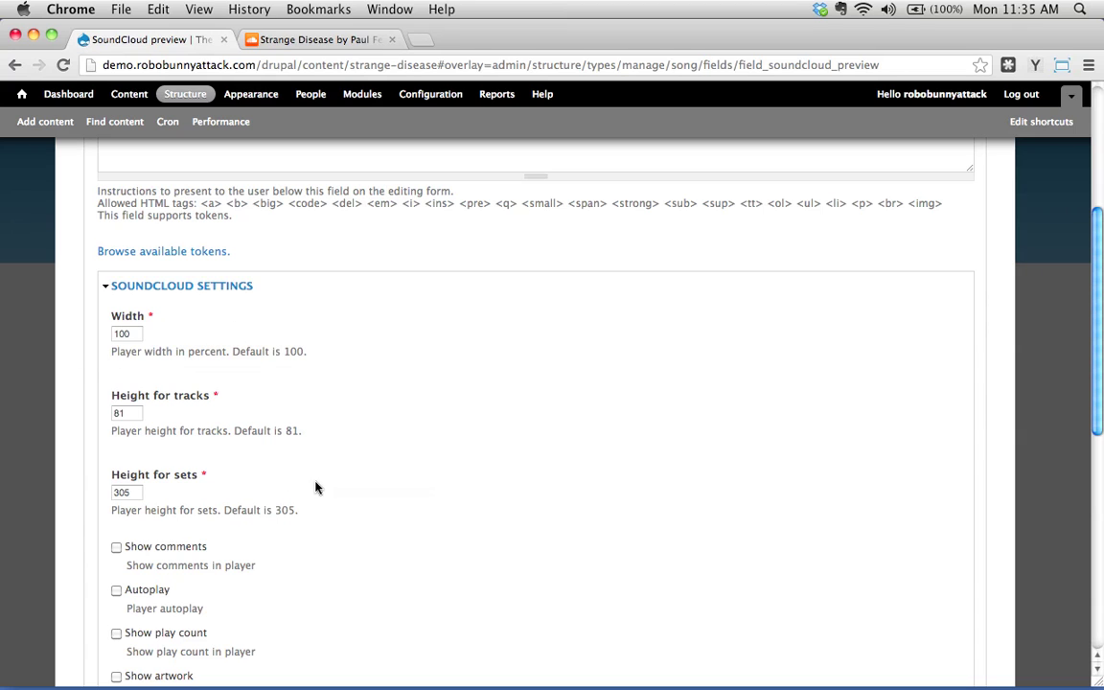
Tick Show comments, Show play count and Show artwork, and select the ff7700 player colour
scroll(127, 415, down, 5)
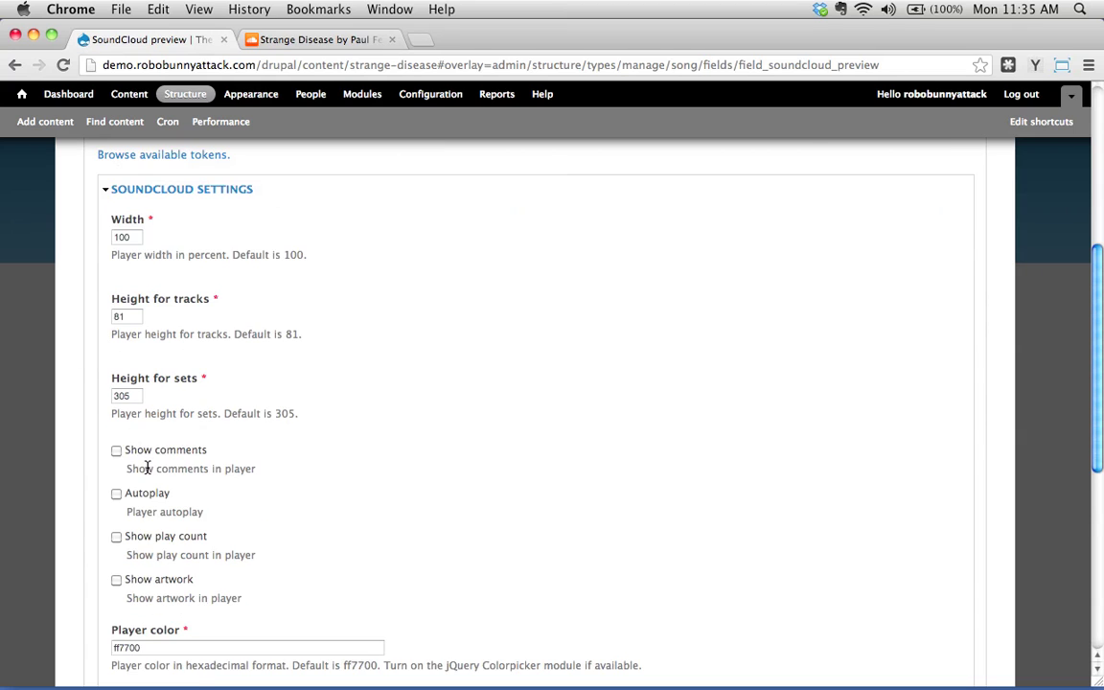
click(117, 331)
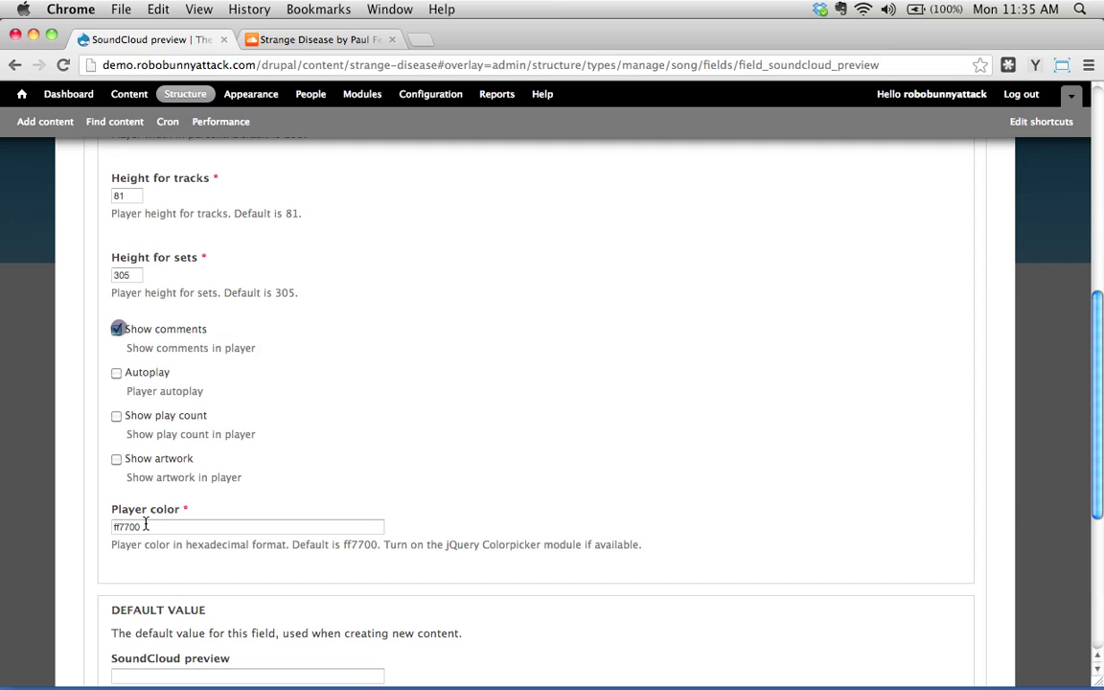
click(116, 416)
click(116, 459)
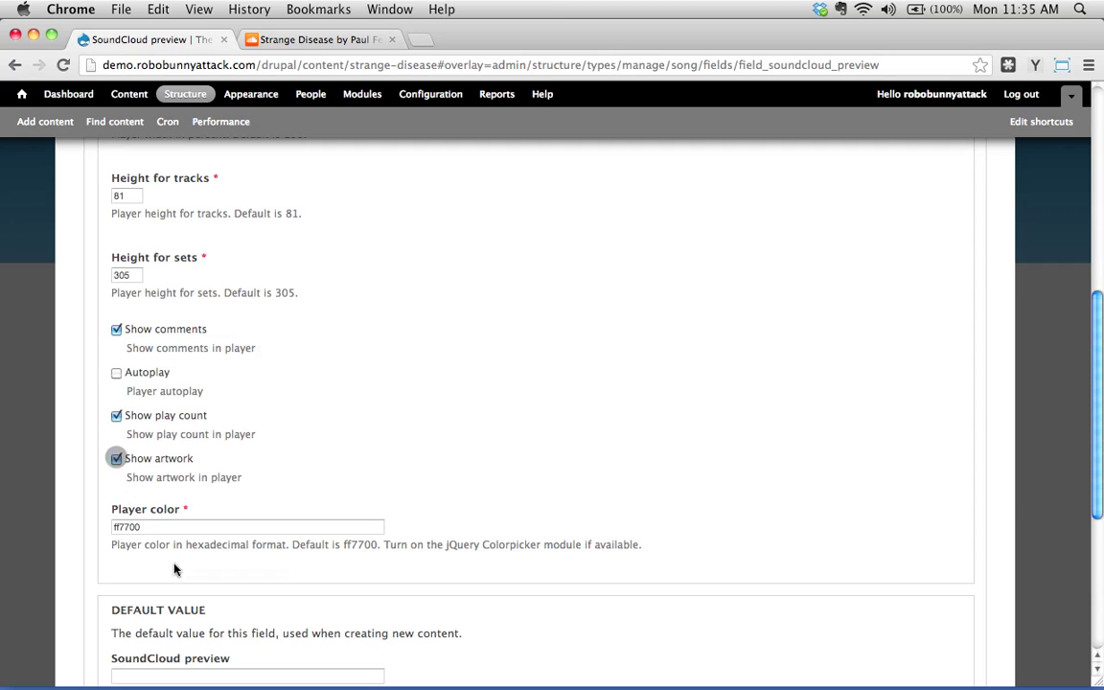
click(131, 529)
double_click(132, 528)
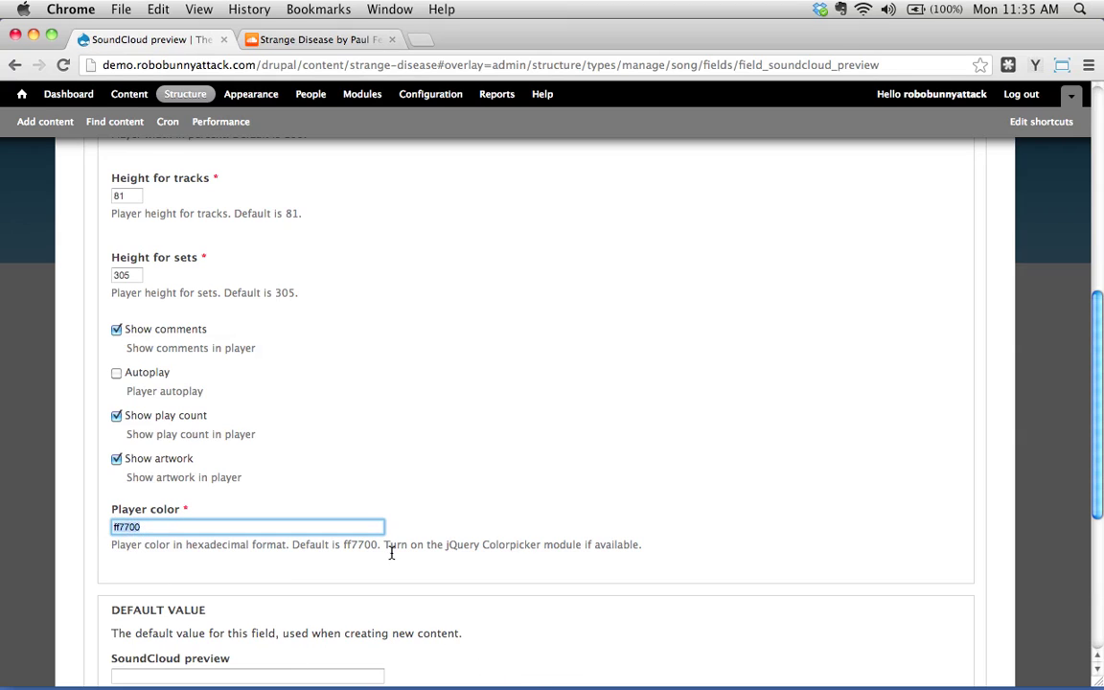
Search the web for colour hex codes and take the purple code 6e0b74
click(420, 38)
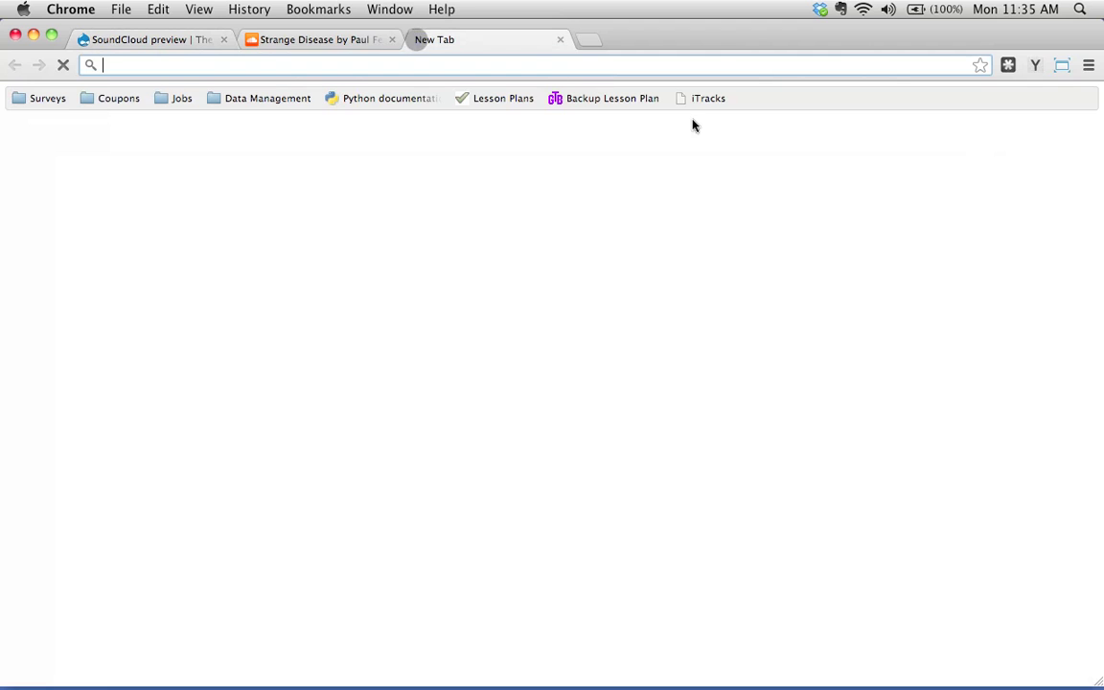
text(hye)
key(BackSpace)
key(BackSpace)
key(BackSpace)
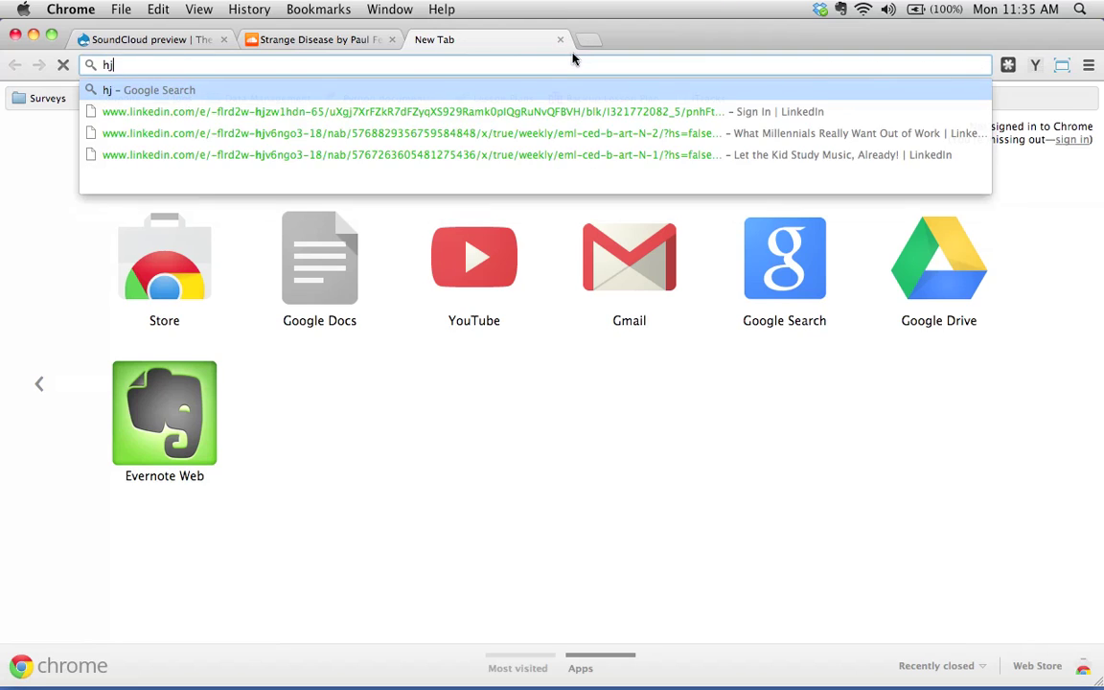
text(colour hex c)
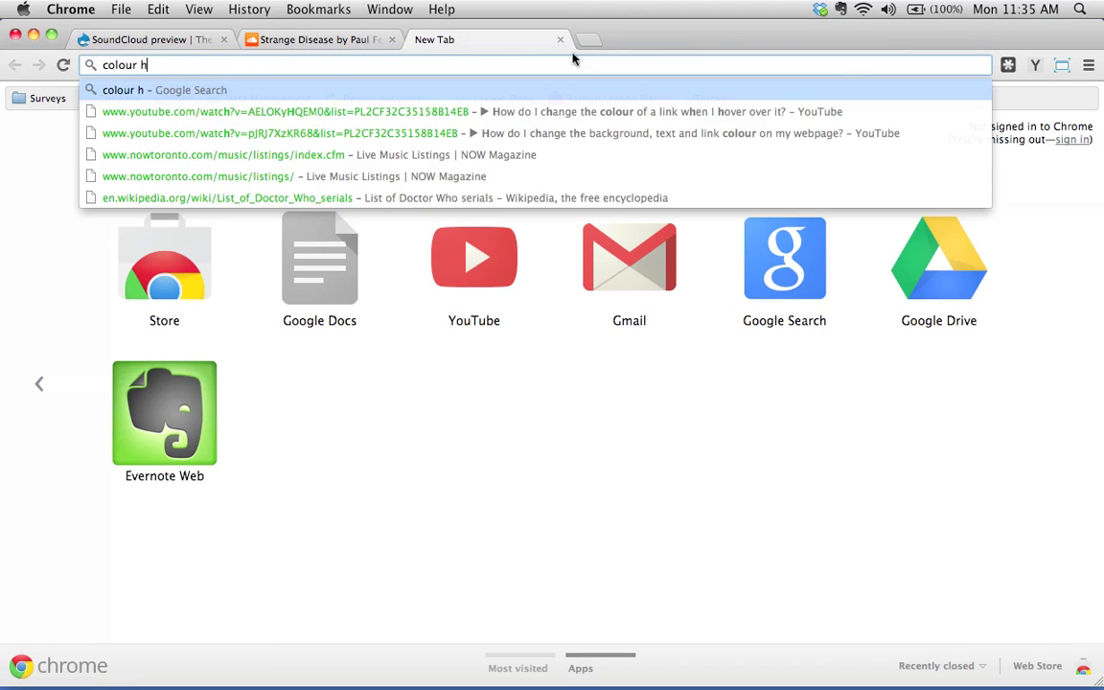
text(odes)
key(Return)
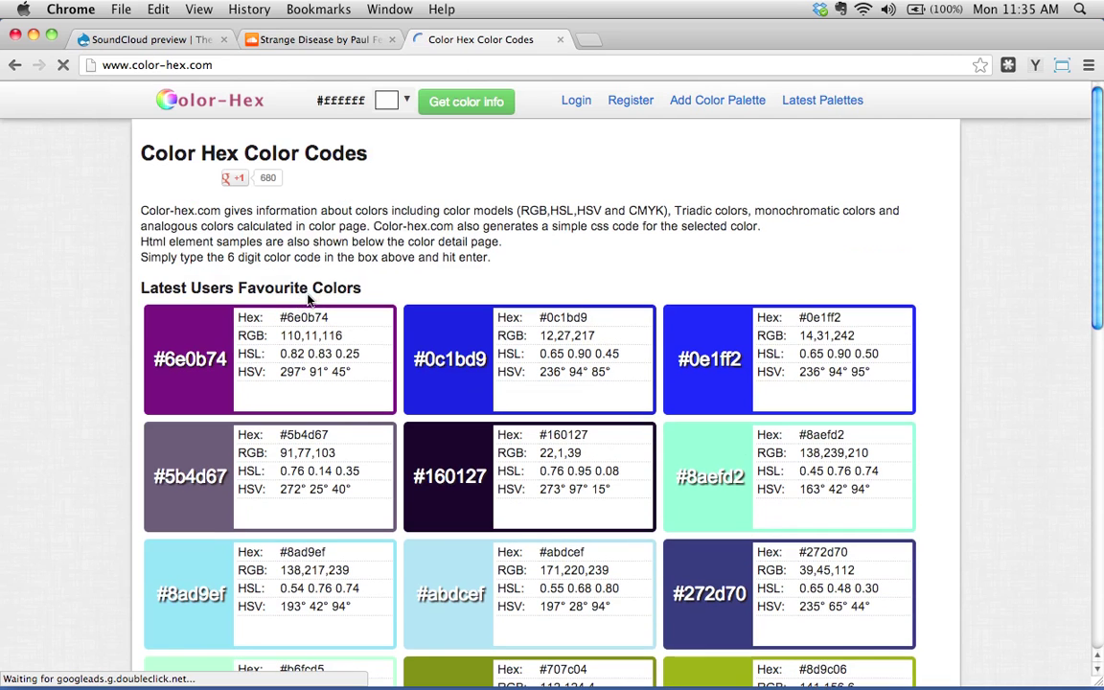
double_click(296, 317)
key(super+c)
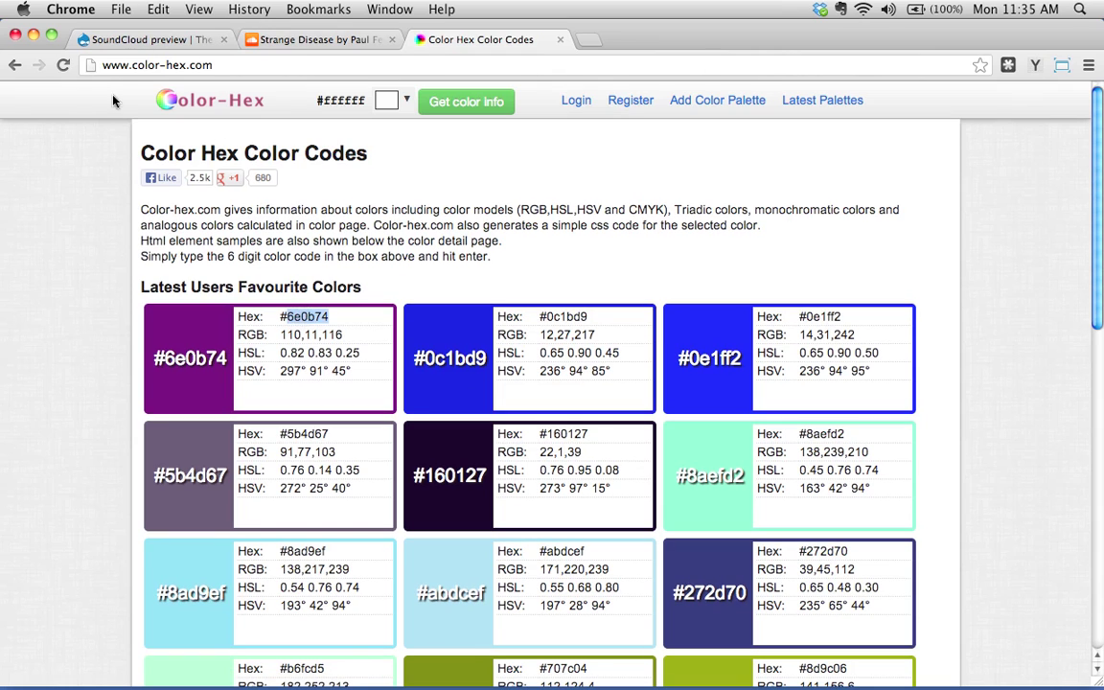
click(129, 41)
Replace player colour ff7700 with 6e0b74 and save the field settings
double_click(165, 527)
key(super+v)
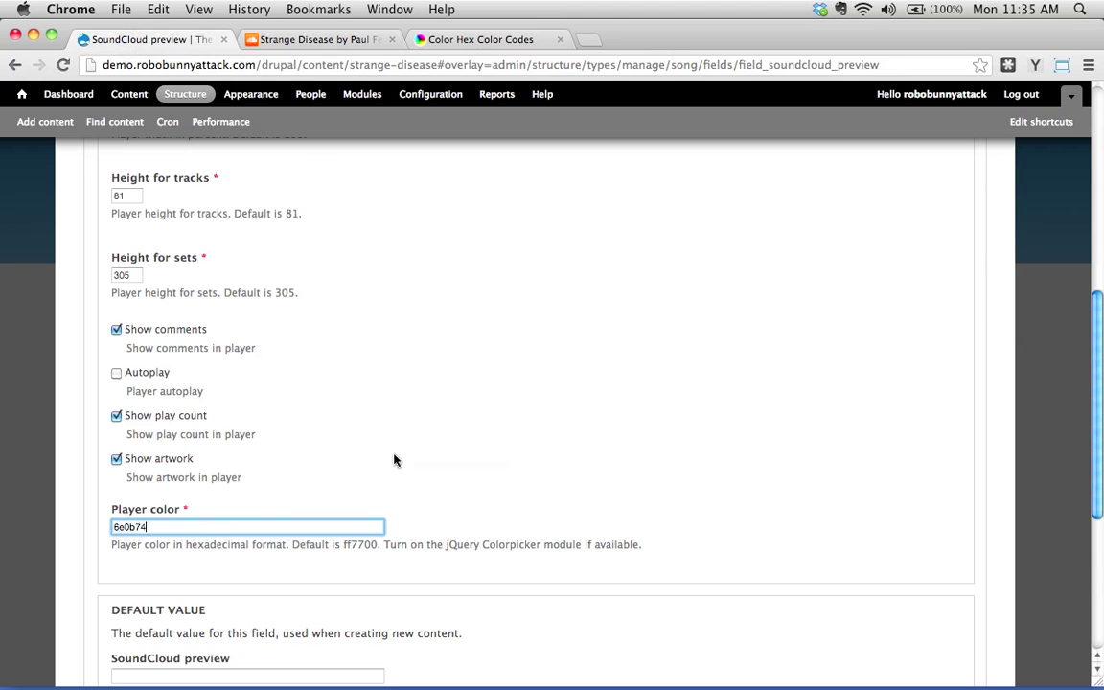
scroll(394, 458, down, 3)
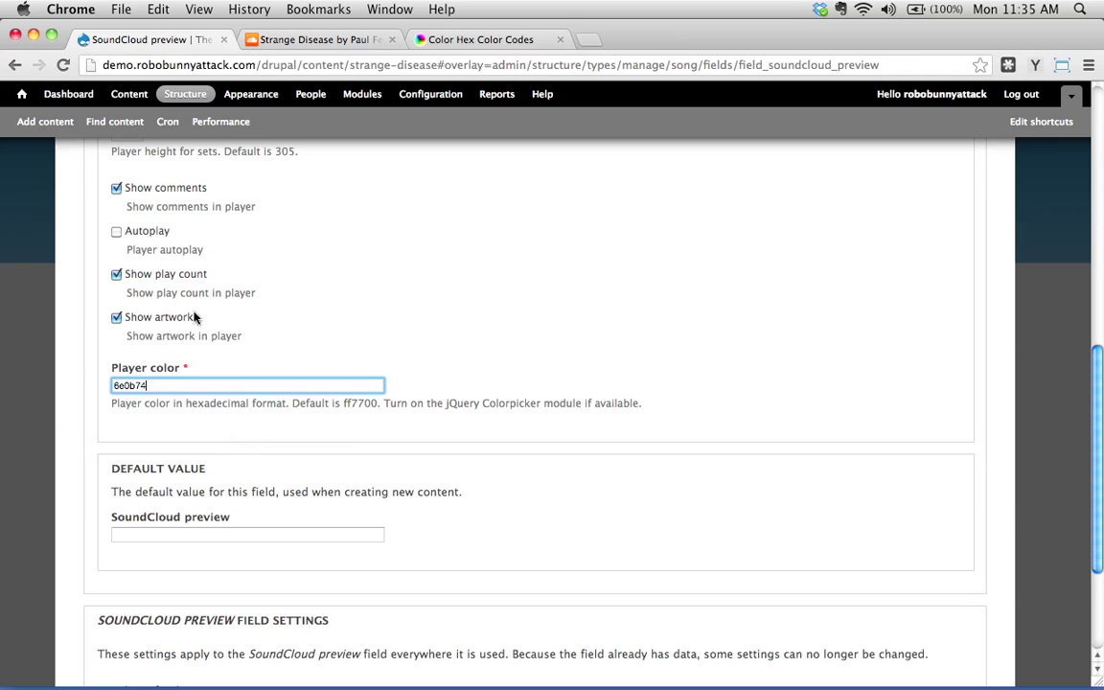
scroll(345, 443, down, 4)
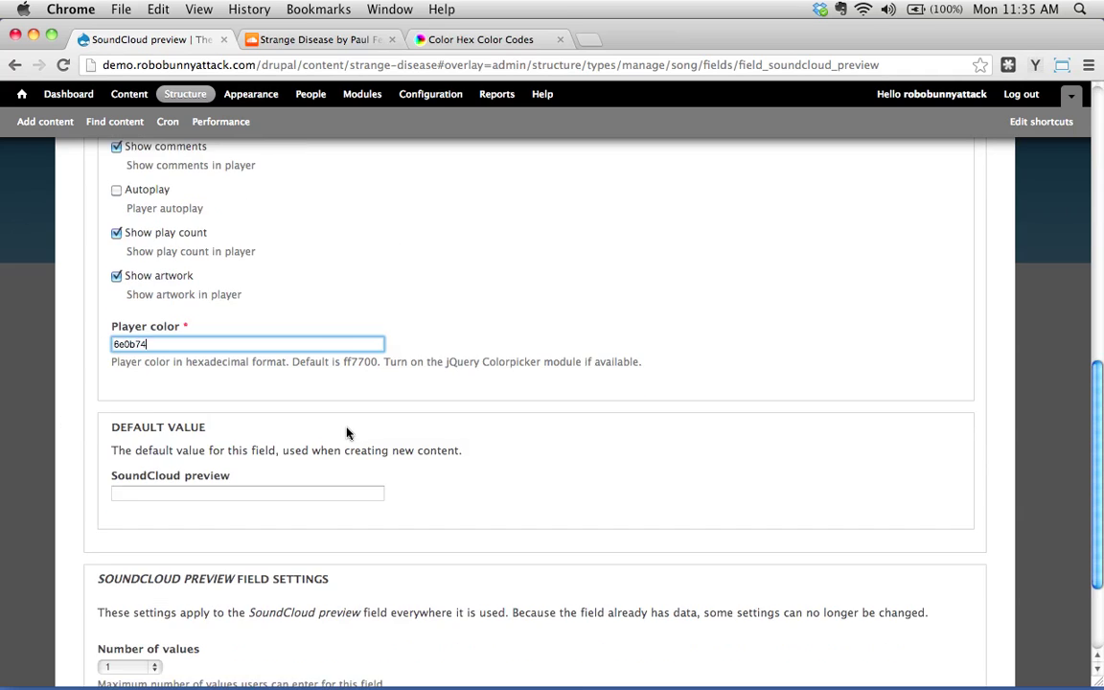
scroll(348, 483, down, 1)
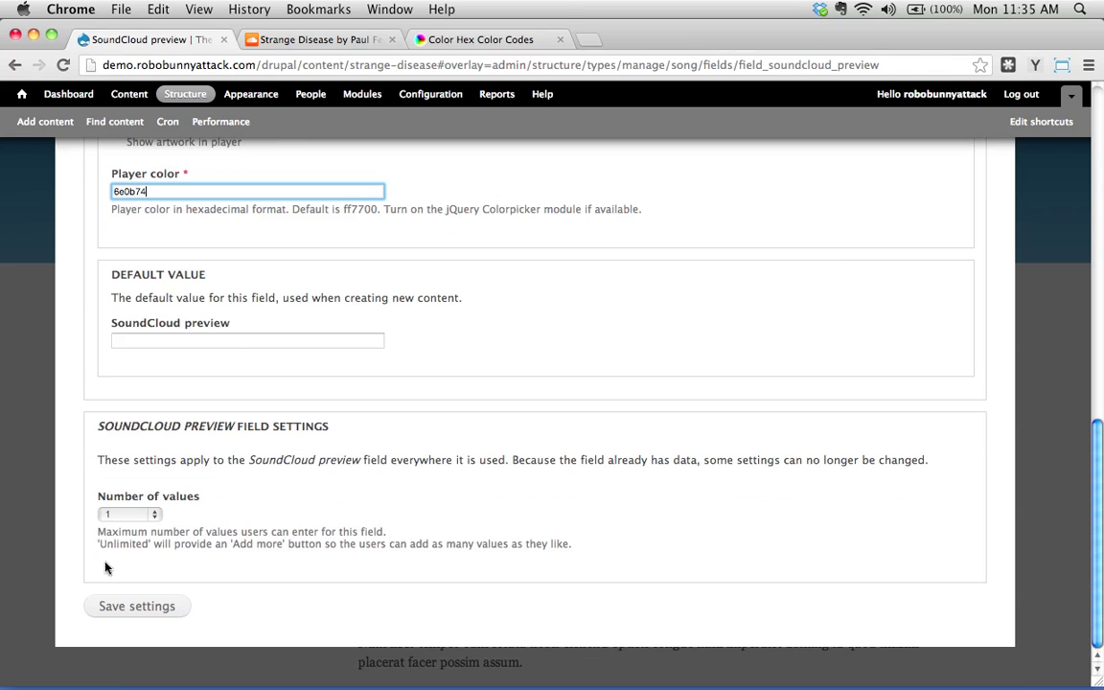
click(134, 606)
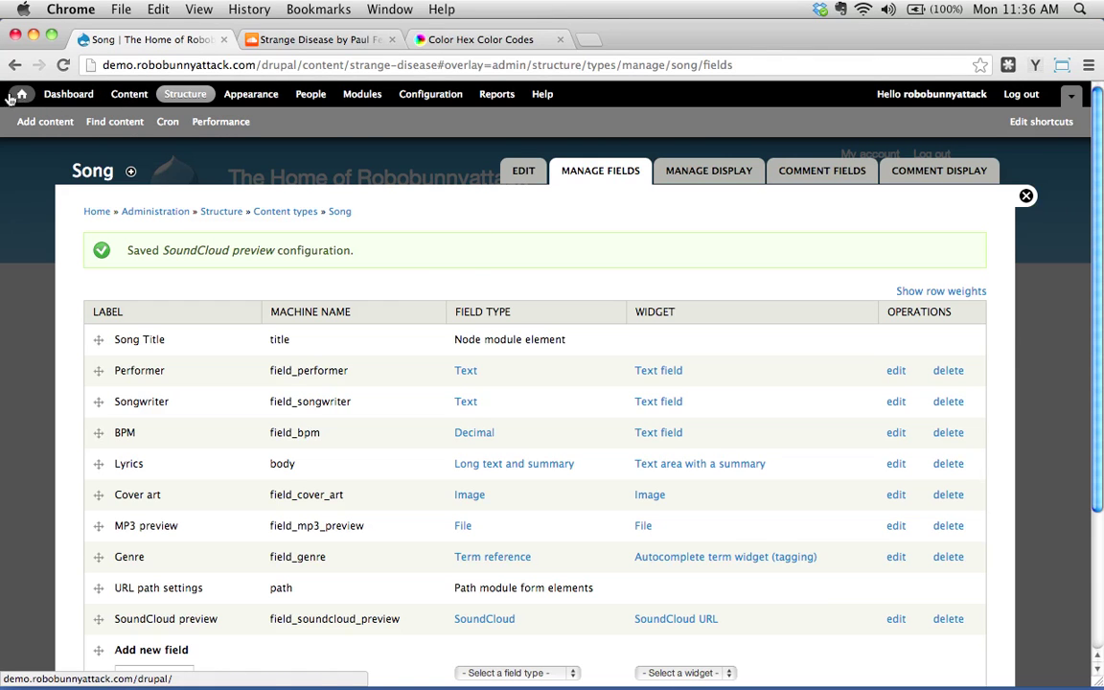
Open the Strange Disease song from Content and play then pause its SoundCloud preview
click(123, 94)
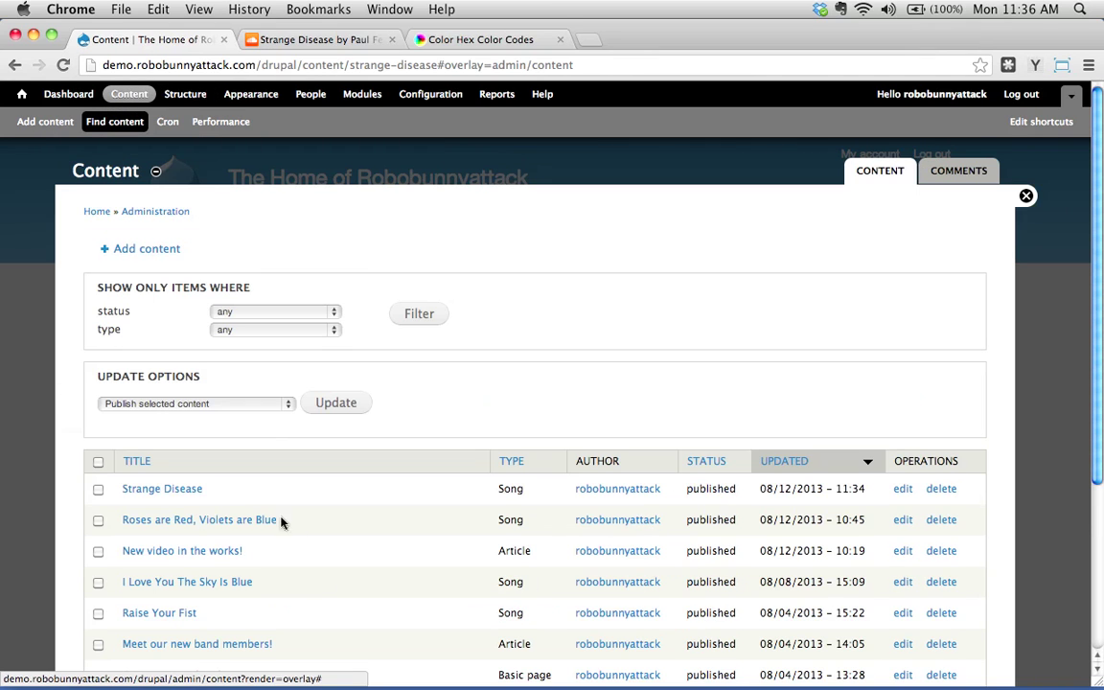
click(163, 489)
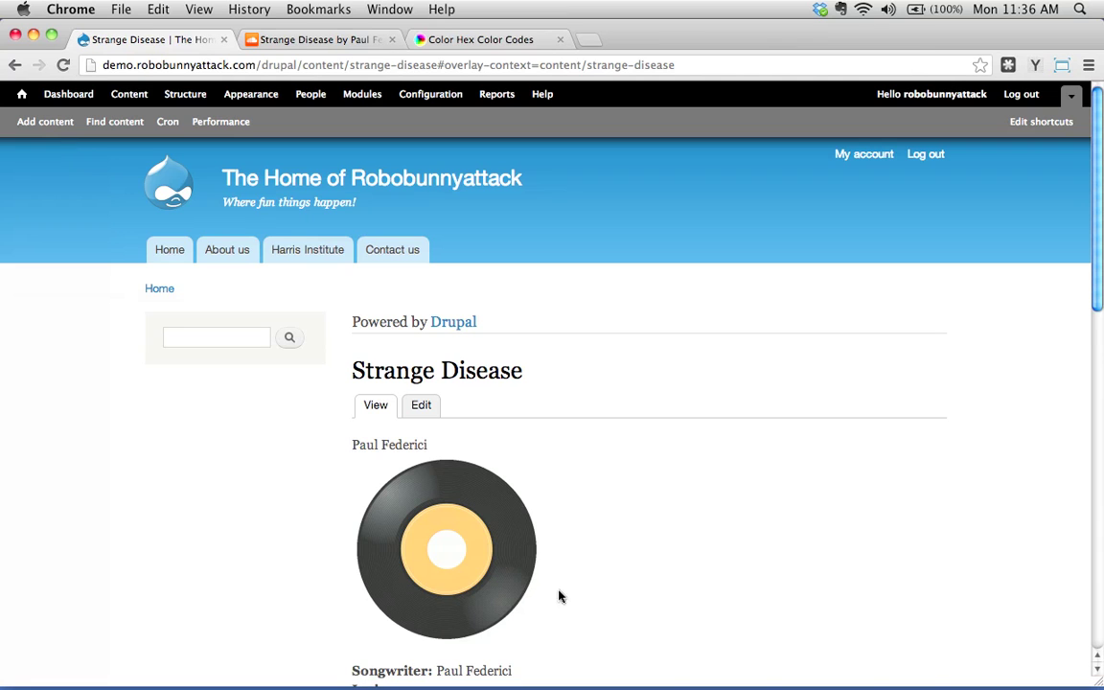
scroll(488, 502, down, 6)
scroll(488, 500, down, 3)
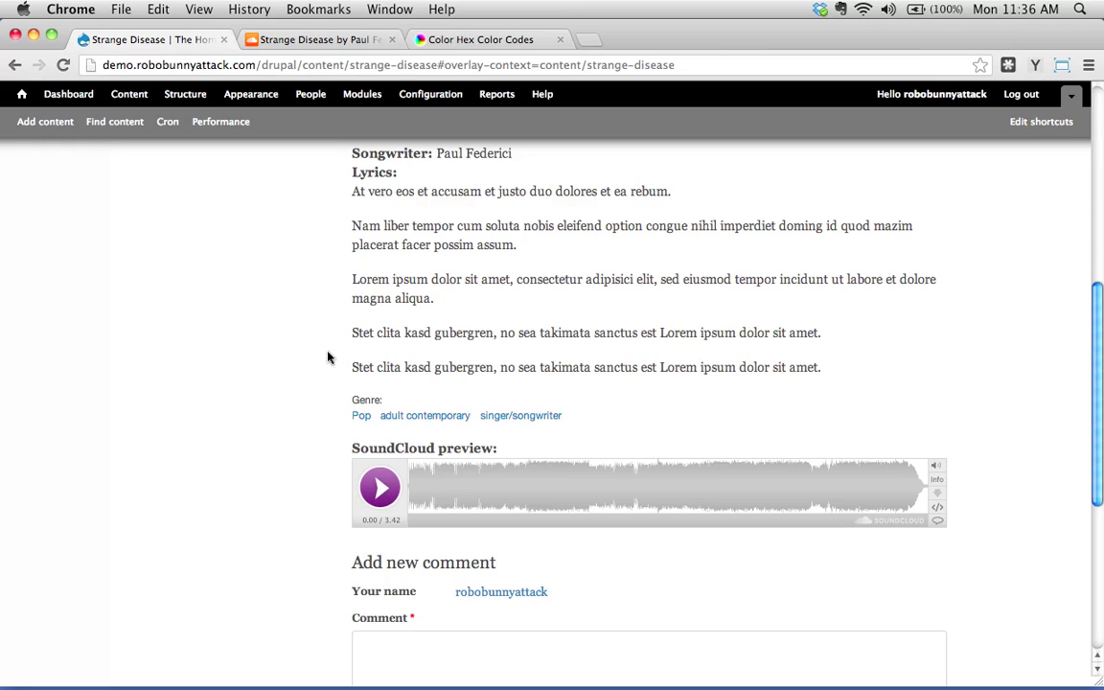
click(379, 489)
click(380, 489)
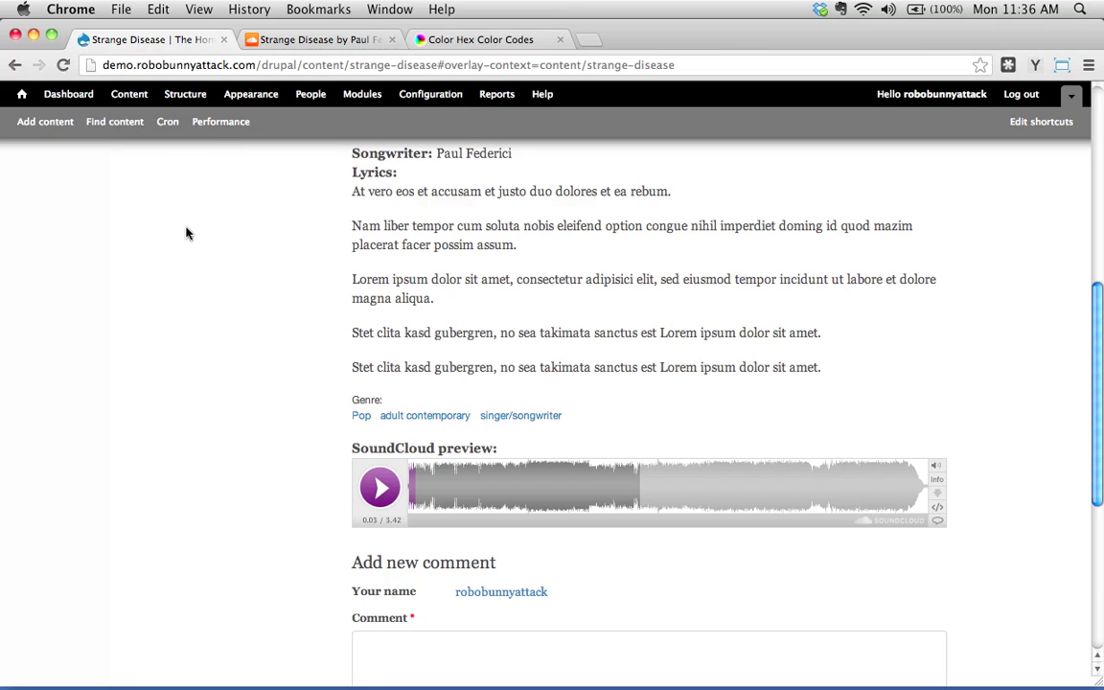
Select the SoundCloud preview label above the player and go to Structure
scroll(968, 424, down, 5)
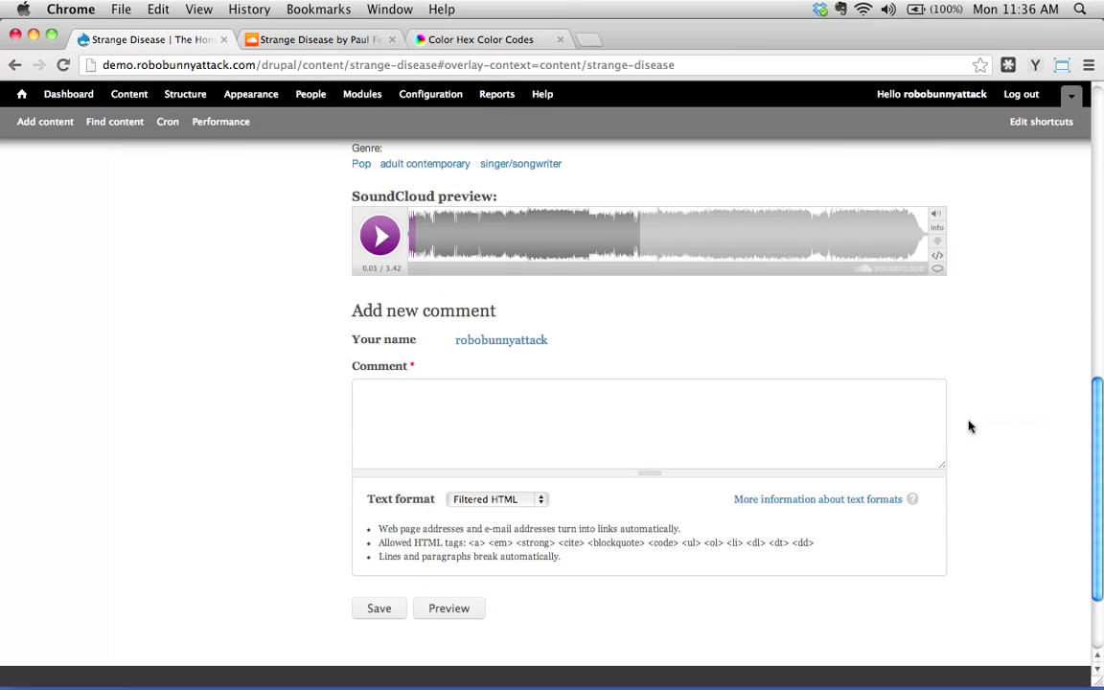
scroll(971, 428, up, 1)
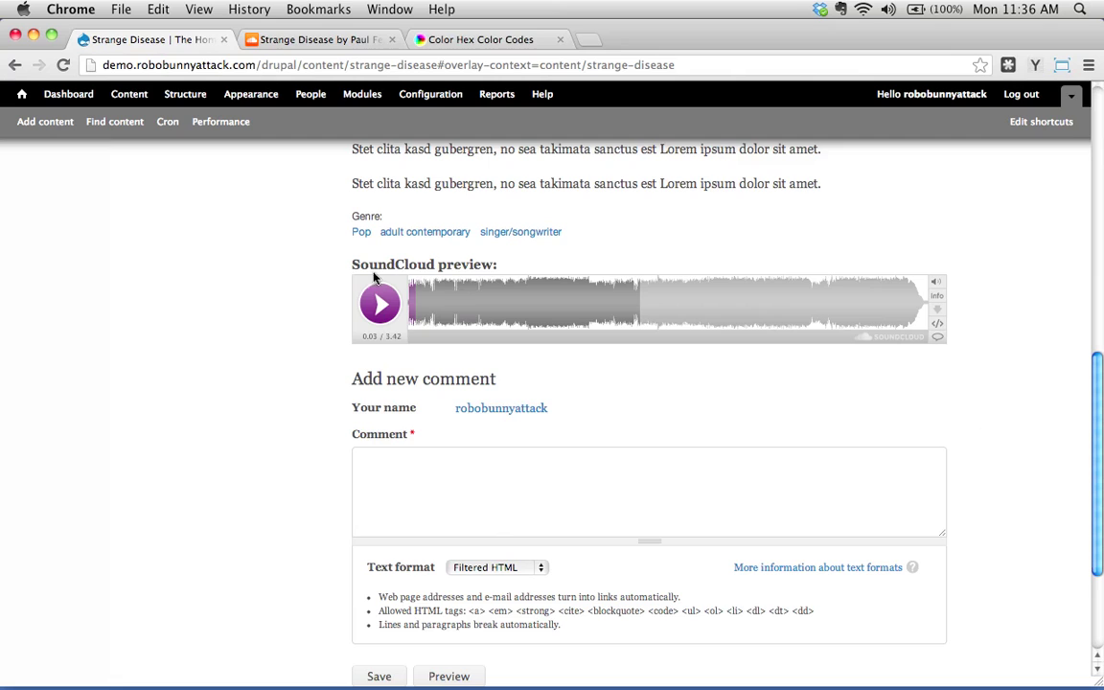
drag(351, 262, 535, 263)
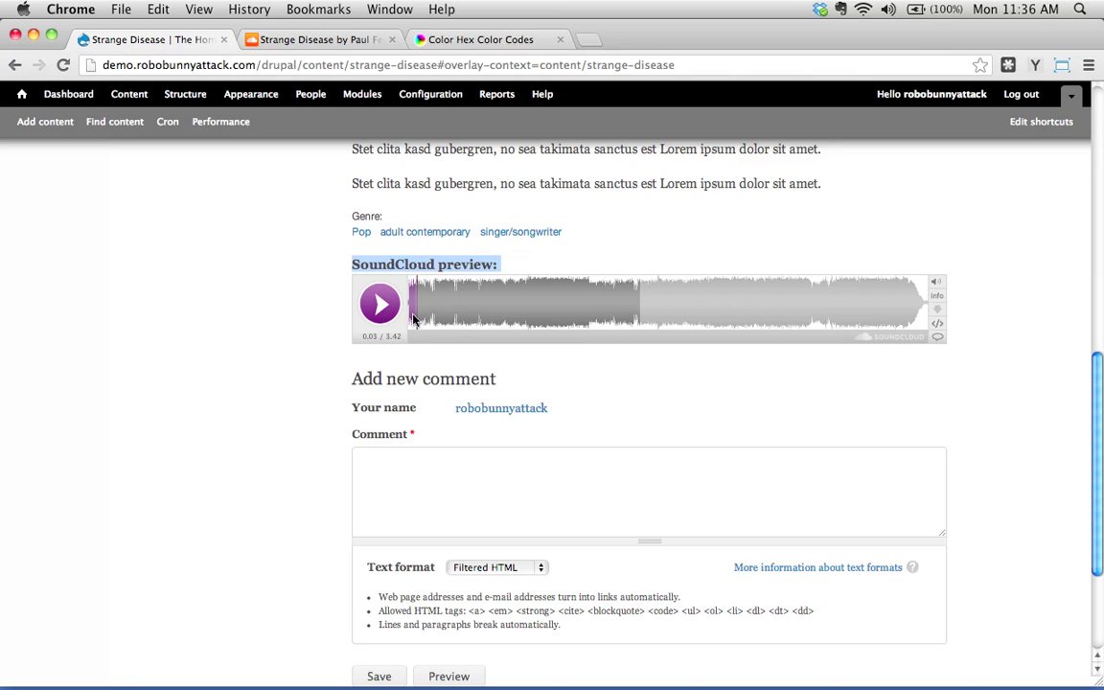
scroll(374, 280, up, 5)
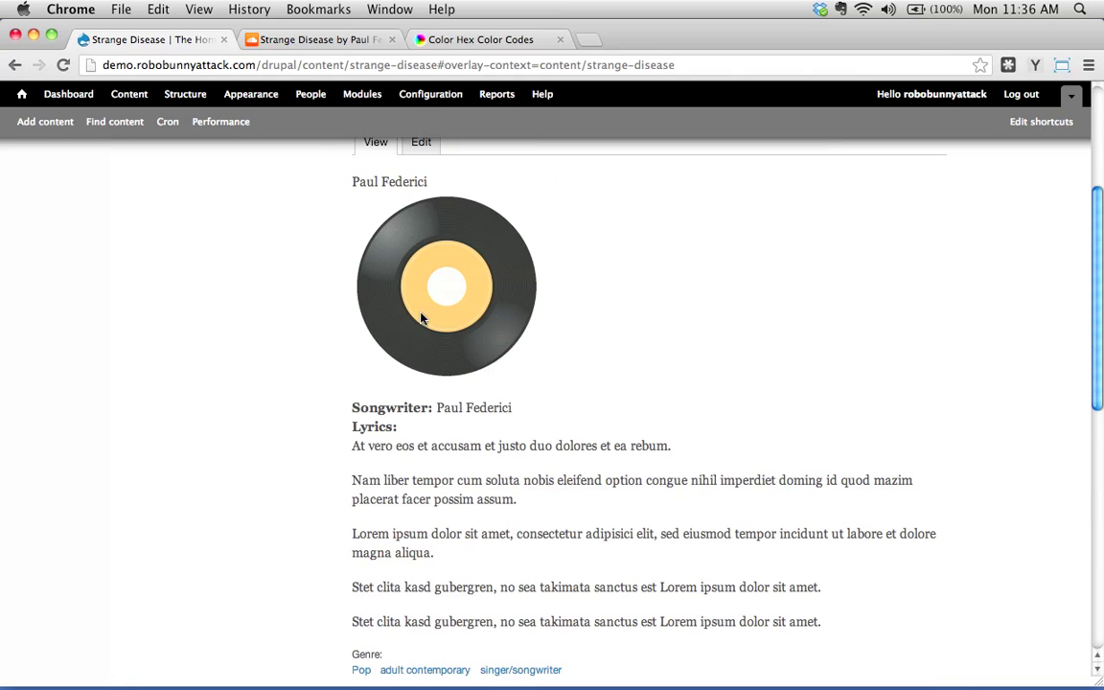
click(185, 97)
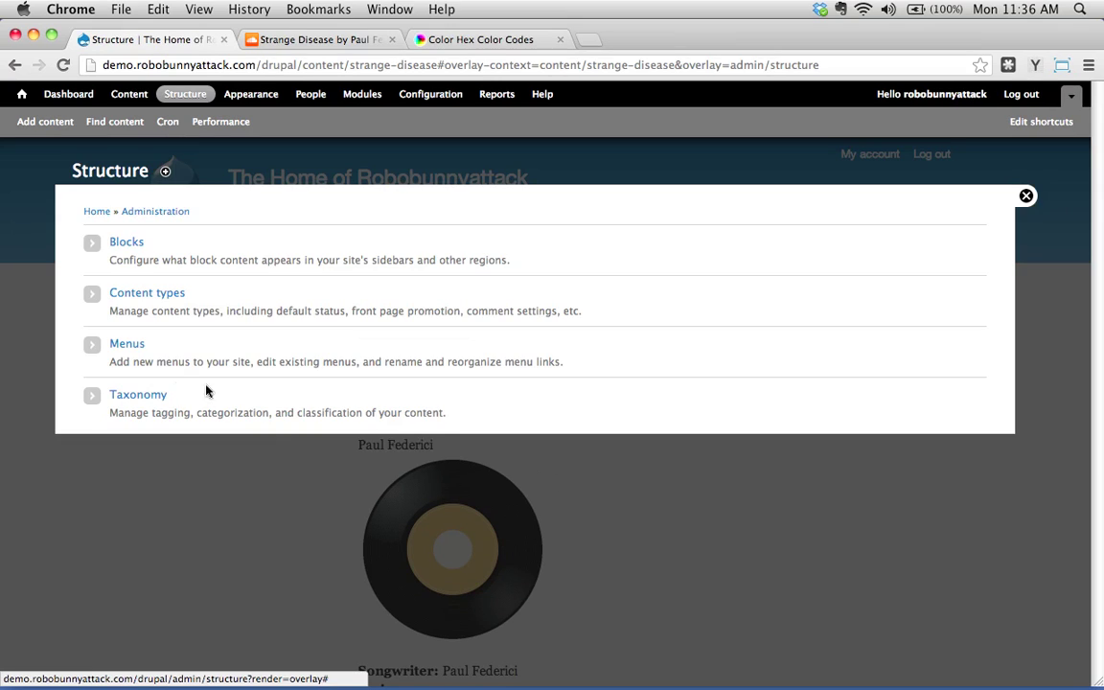
In Song's Manage display, set SoundCloud preview label to <Hidden> and format to HTML5 player, then save
click(150, 293)
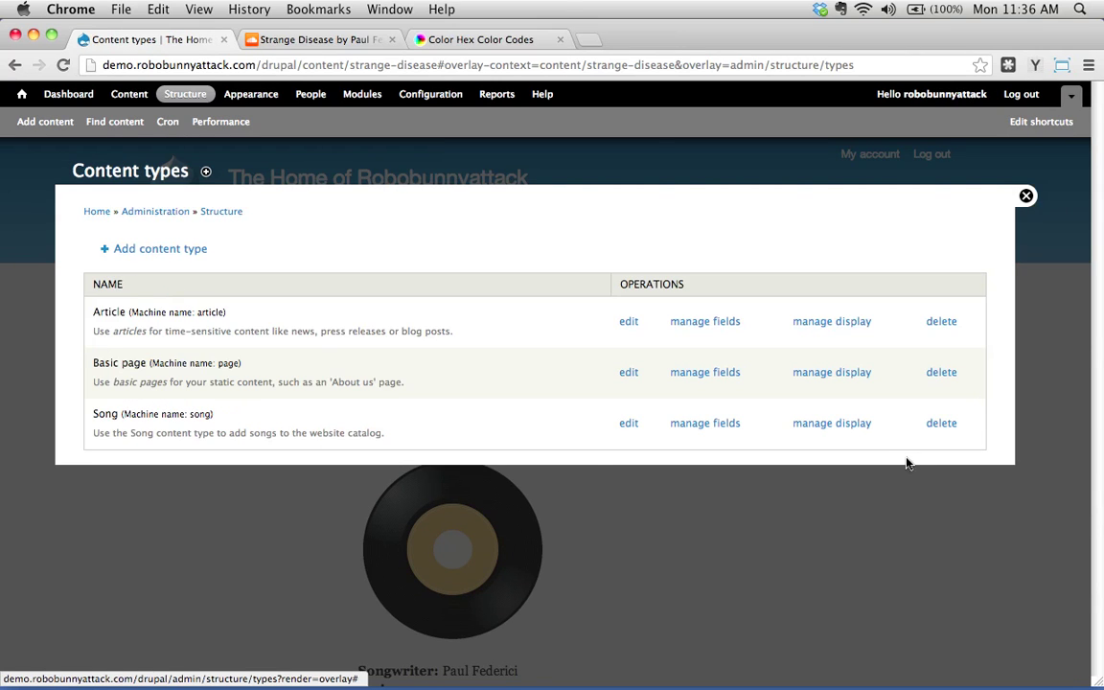
click(855, 432)
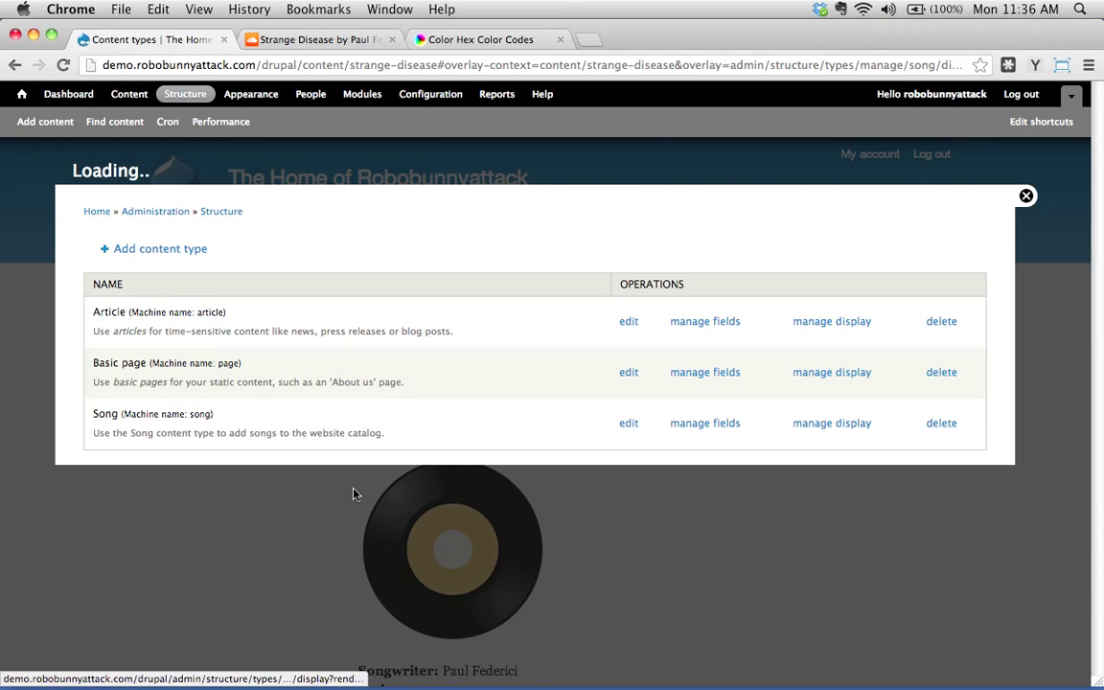
scroll(349, 494, down, 3)
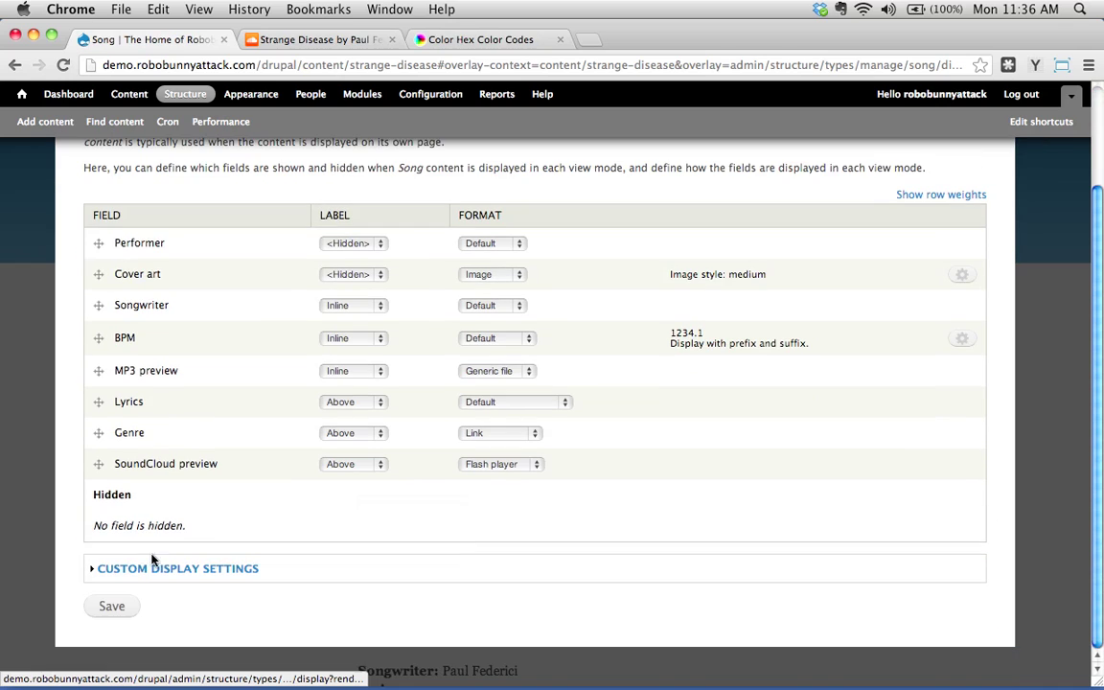
click(362, 463)
click(365, 490)
click(493, 464)
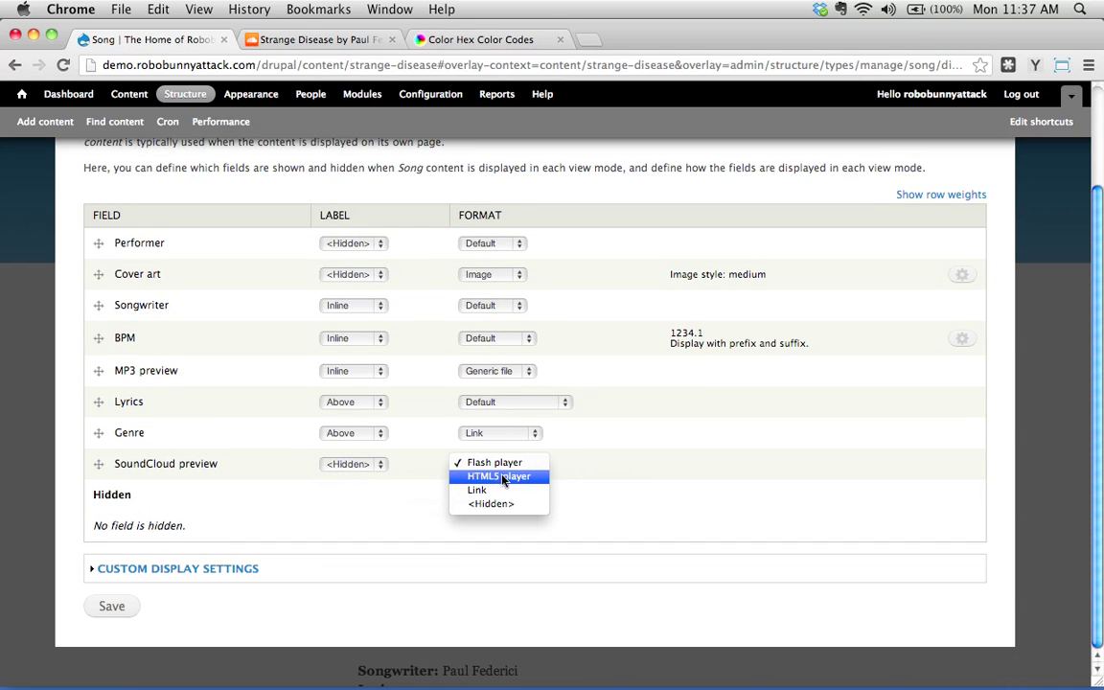
click(503, 476)
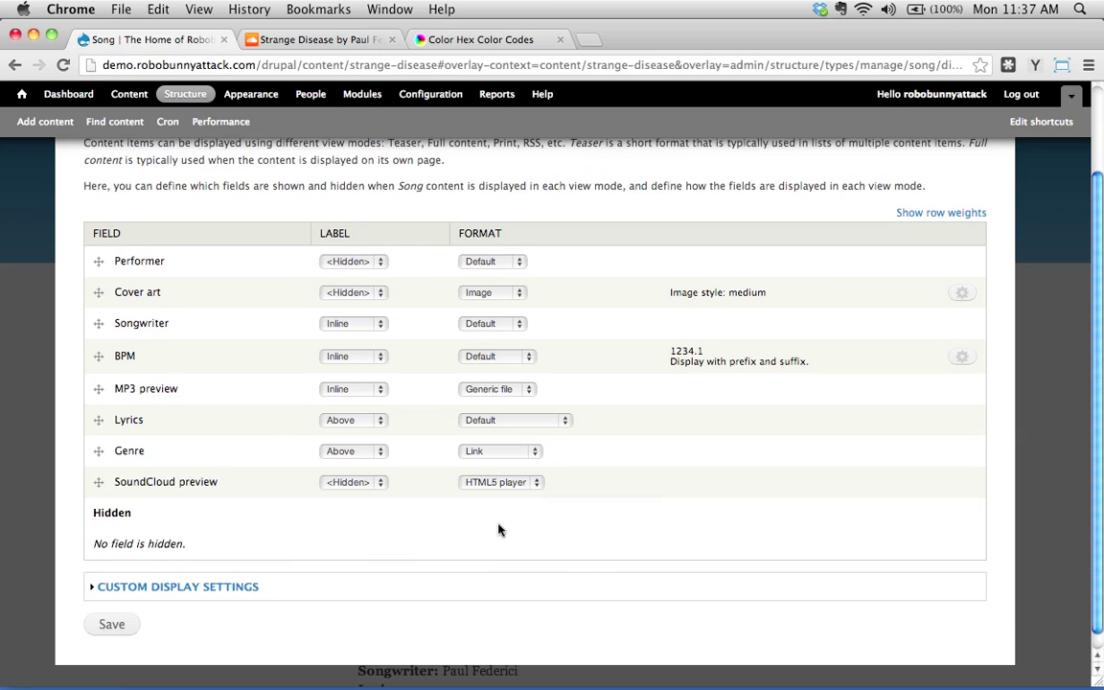
scroll(450, 542, down, 1)
click(101, 603)
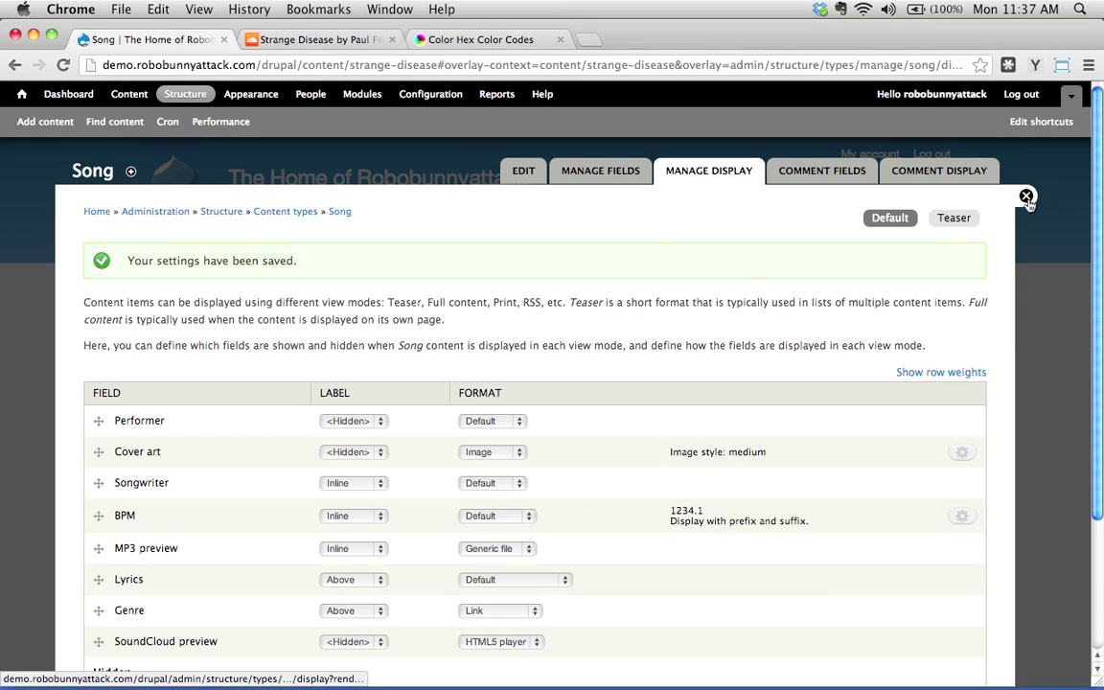
click(1026, 197)
click(60, 65)
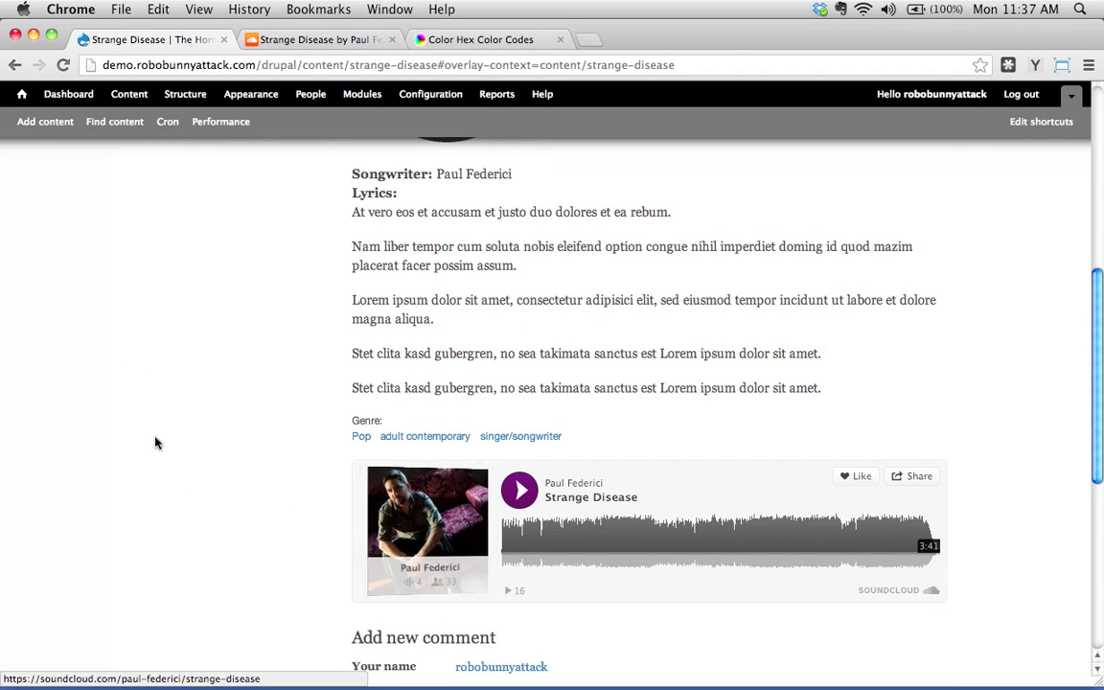
scroll(220, 351, up, 3)
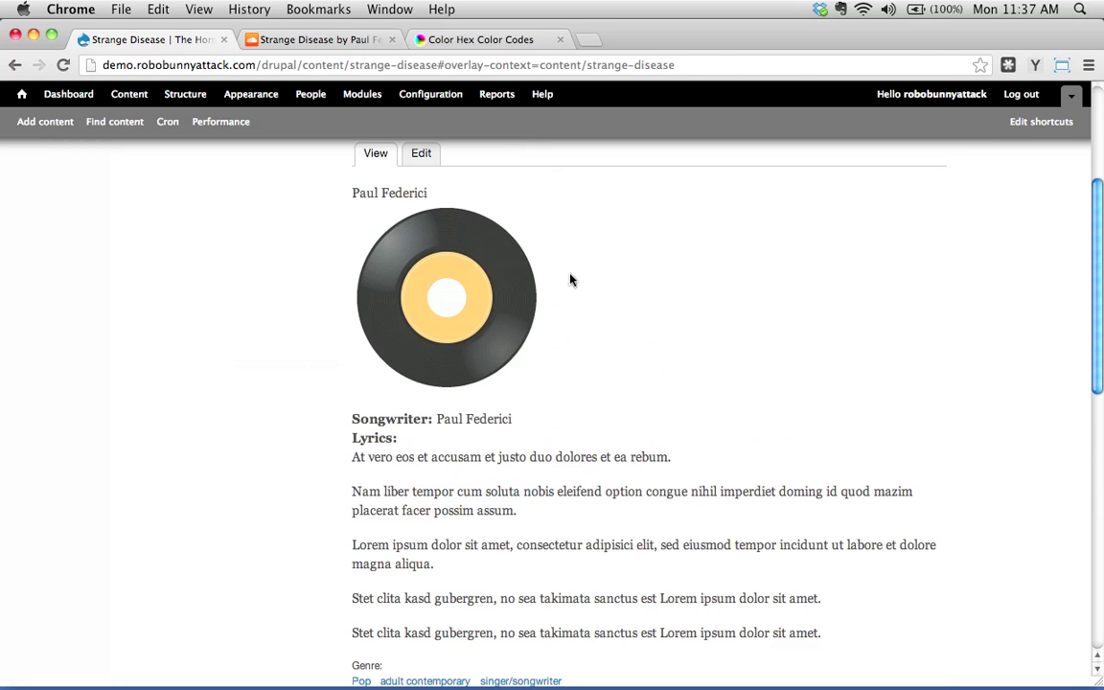
scroll(377, 400, down, 2)
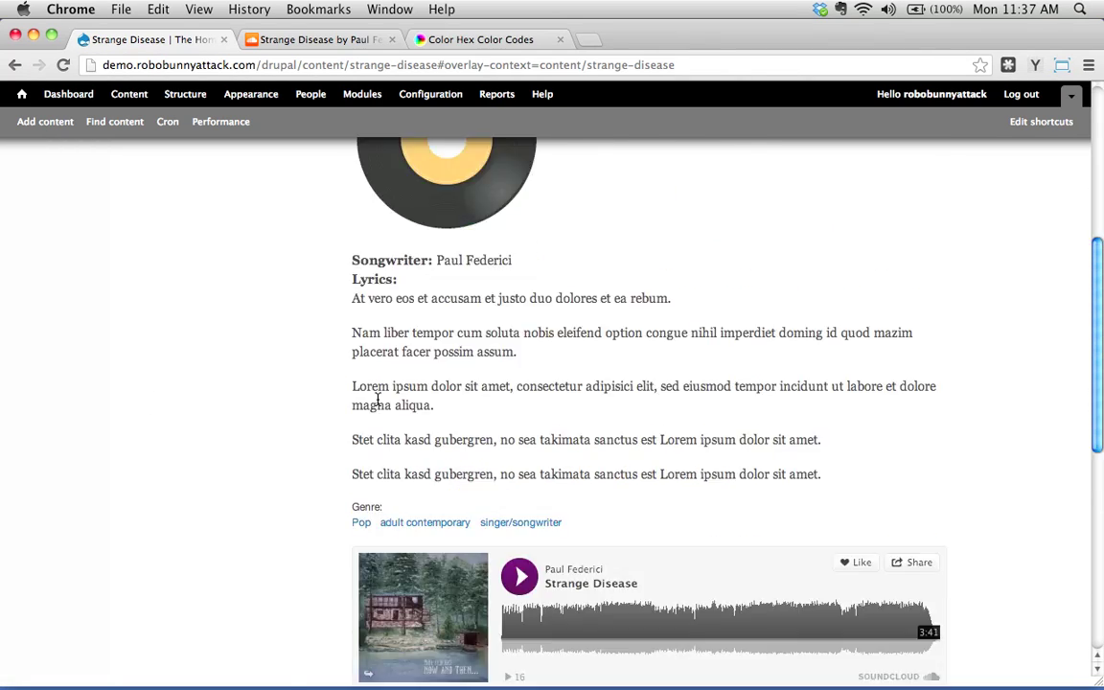
scroll(249, 328, down, 5)
scroll(246, 342, up, 3)
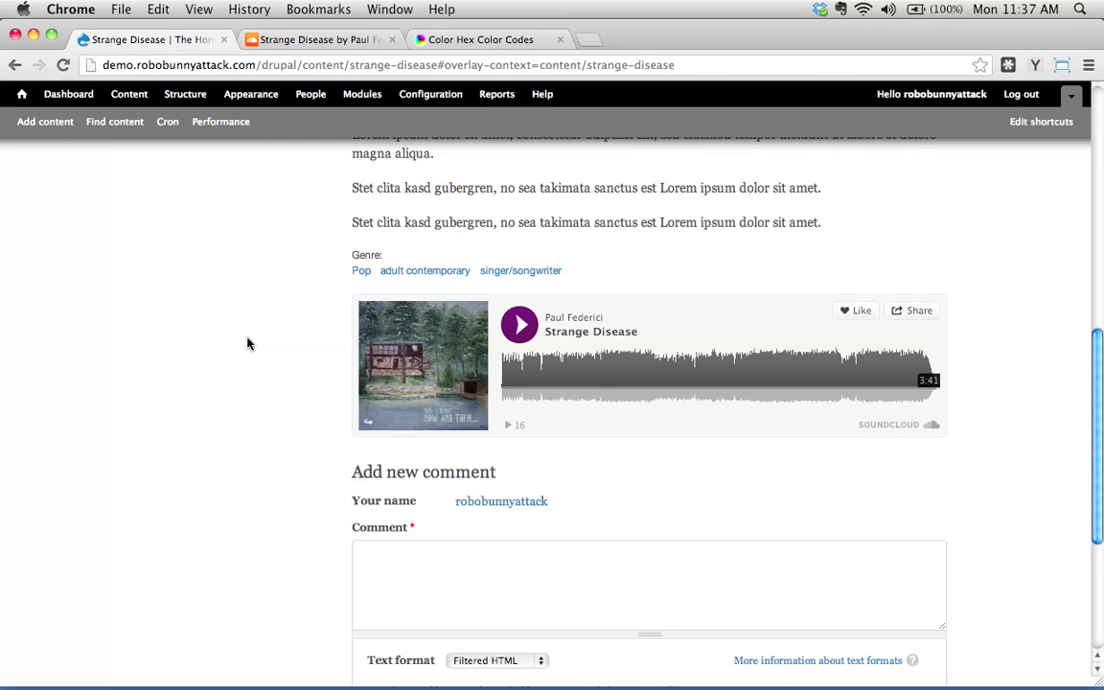
scroll(248, 343, up, 5)
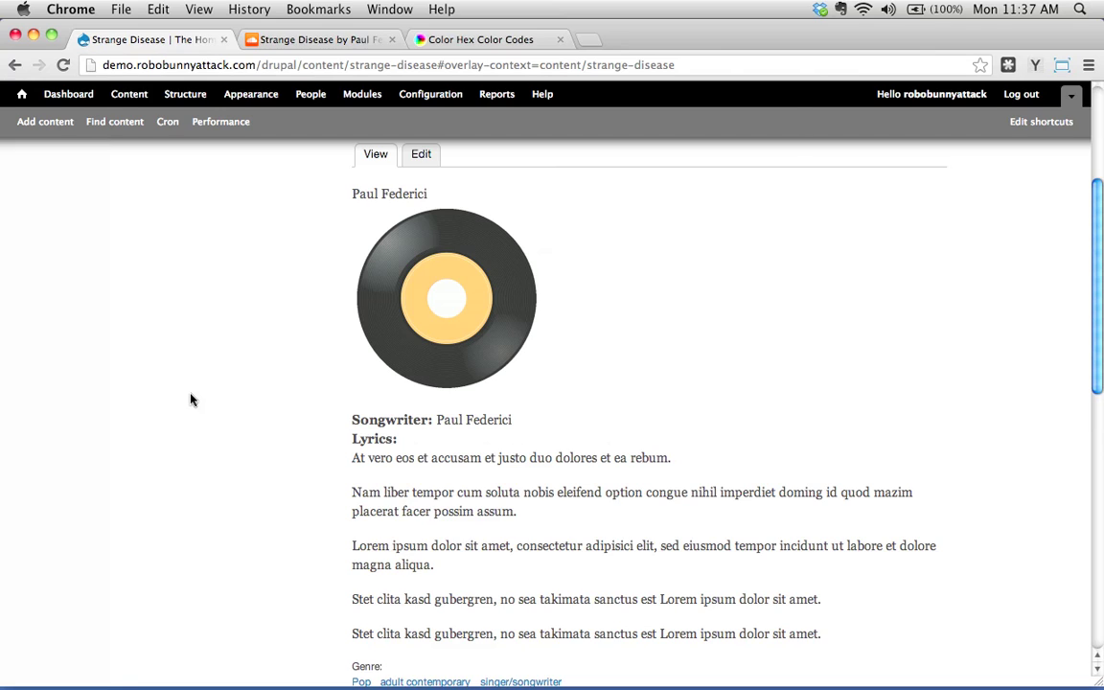
Scroll up the finished Strange Disease song page to review it
scroll(279, 404, up, 5)
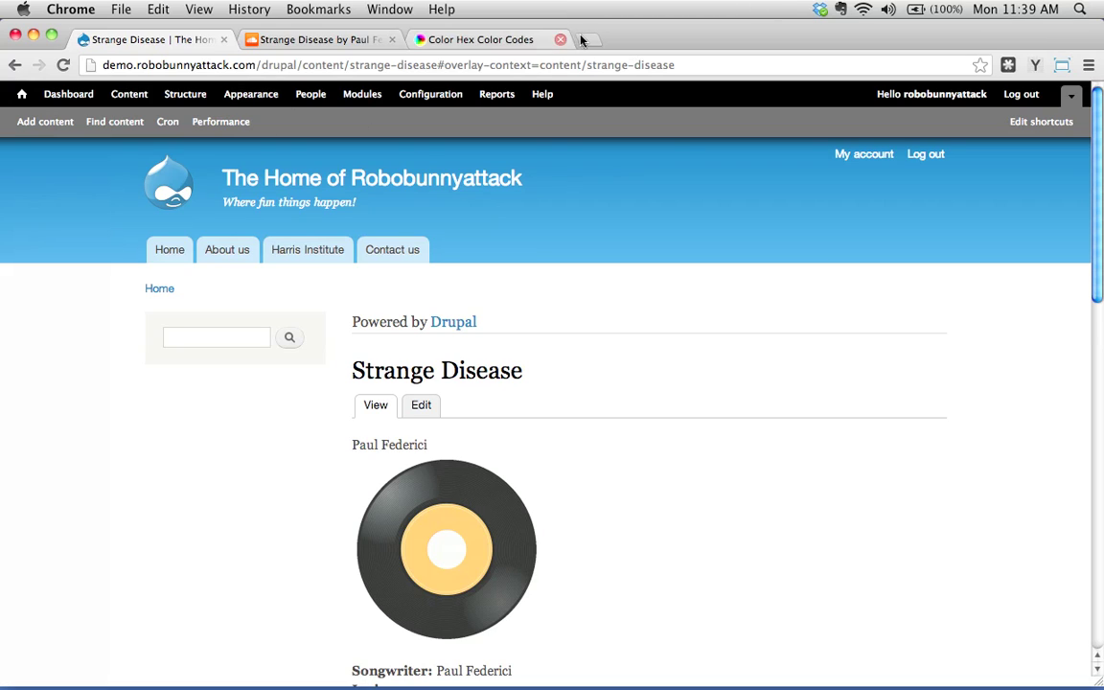
Load the drupal.org modules directory and filter it to 7.x compatibility
text(drupal.org)
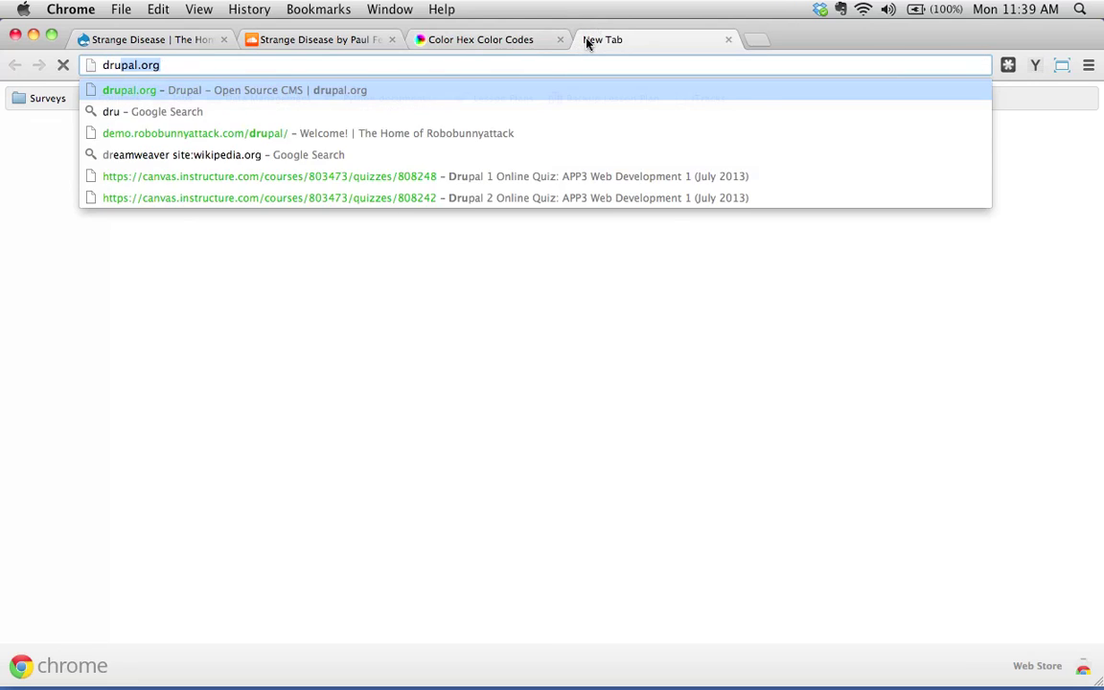
key(Down)
key(Down)
key(Up)
key(Return)
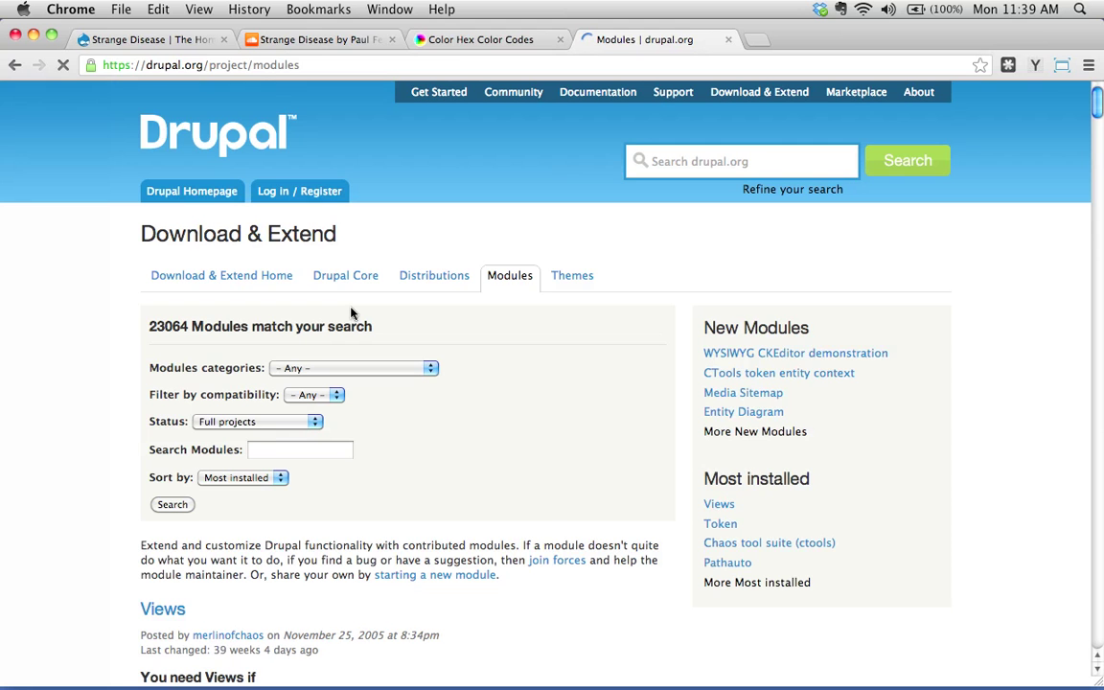
click(332, 392)
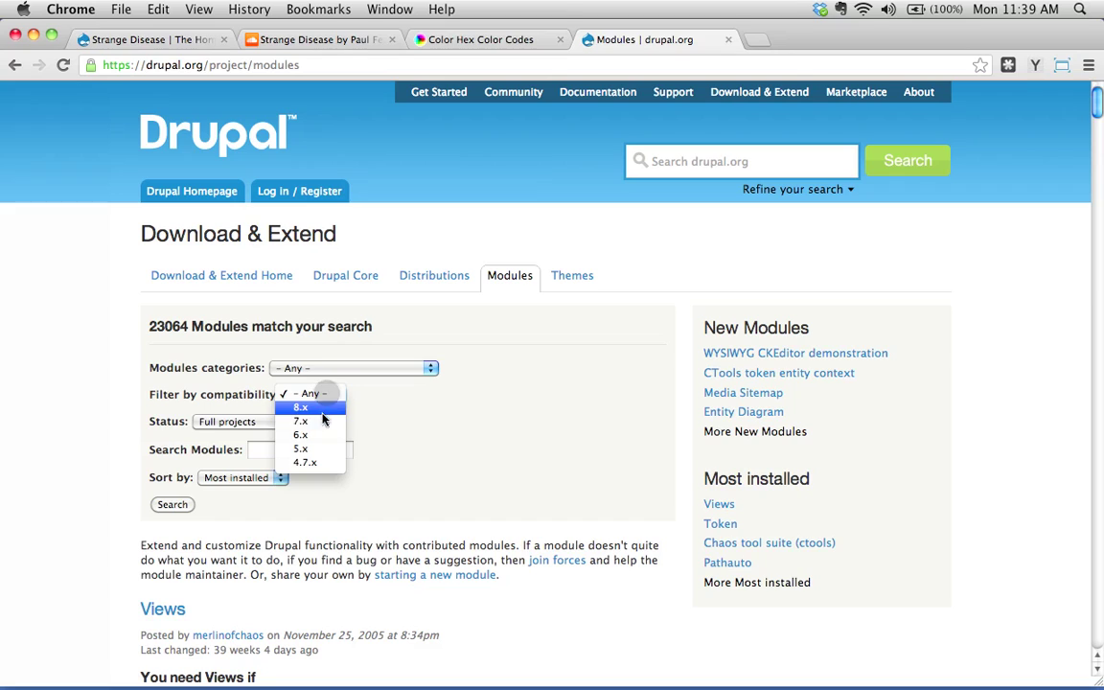
click(321, 421)
click(172, 504)
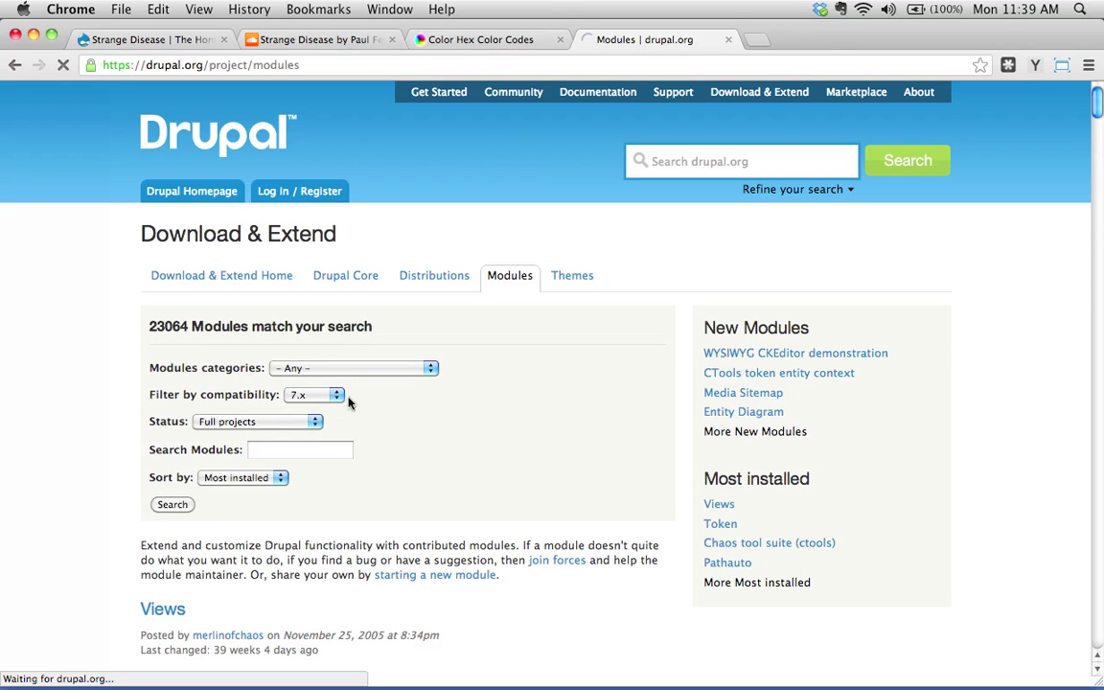
Narrow the 7.x modules to the Event category, giving 47 results led by Calendar
click(316, 370)
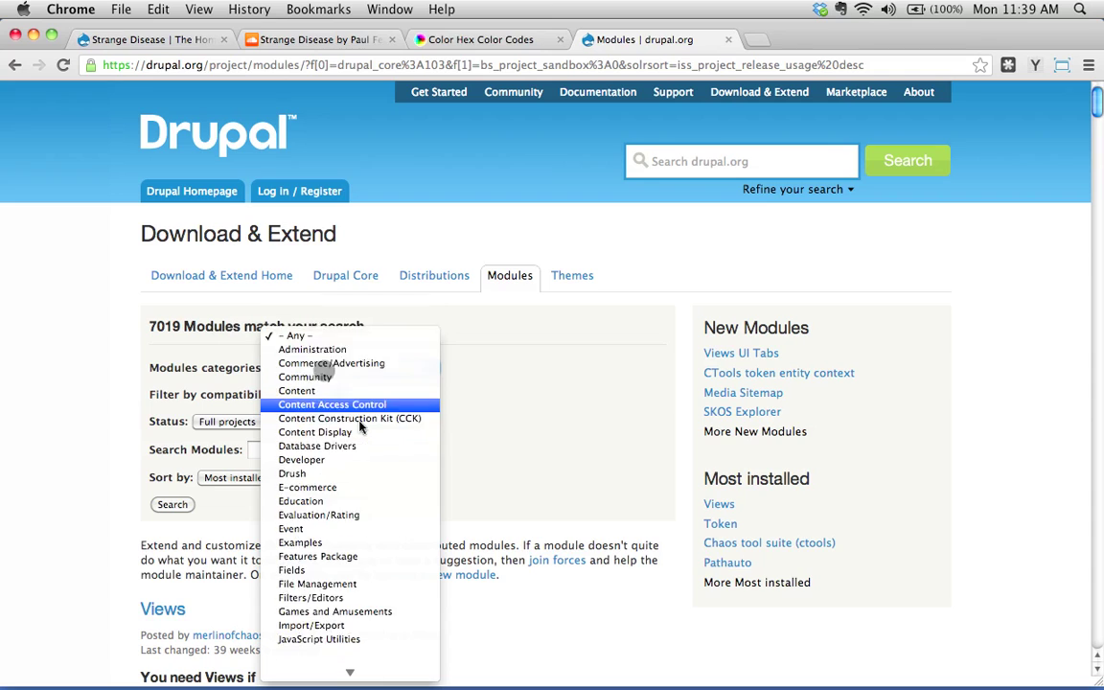
scroll(362, 428, down, 5)
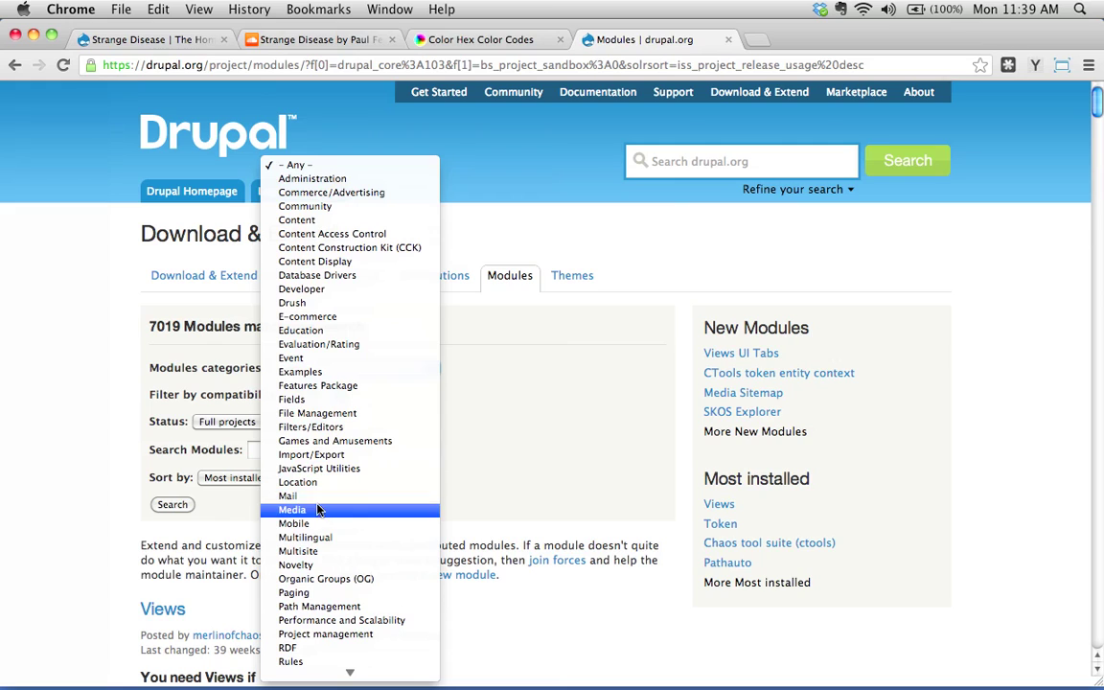
click(293, 359)
click(171, 505)
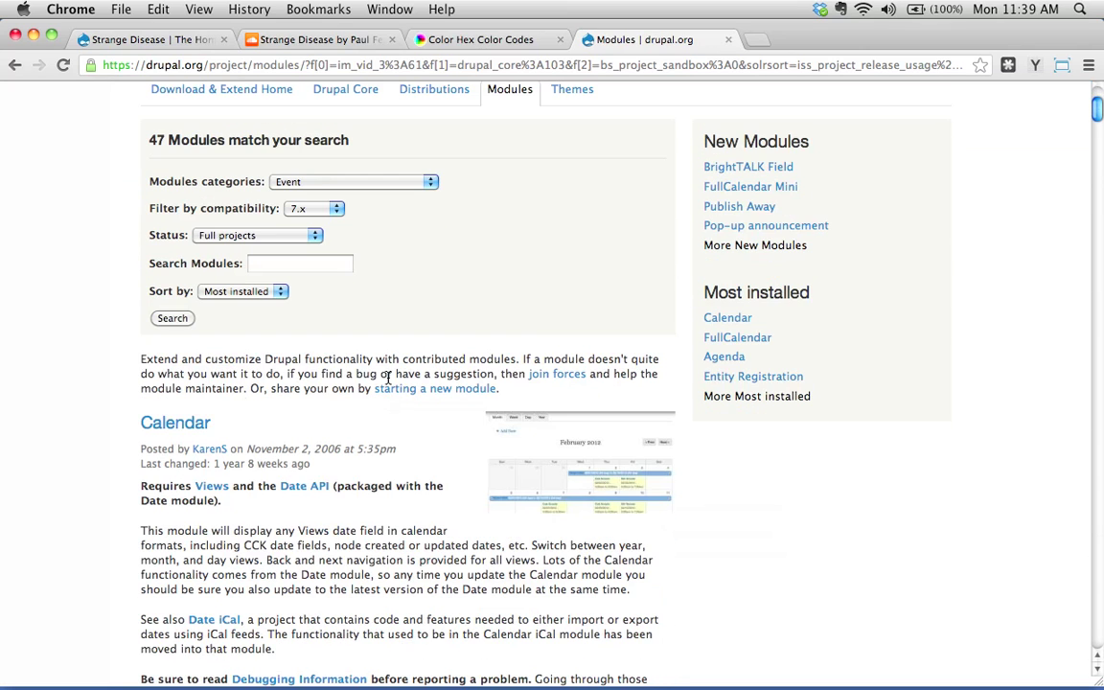
click(154, 422)
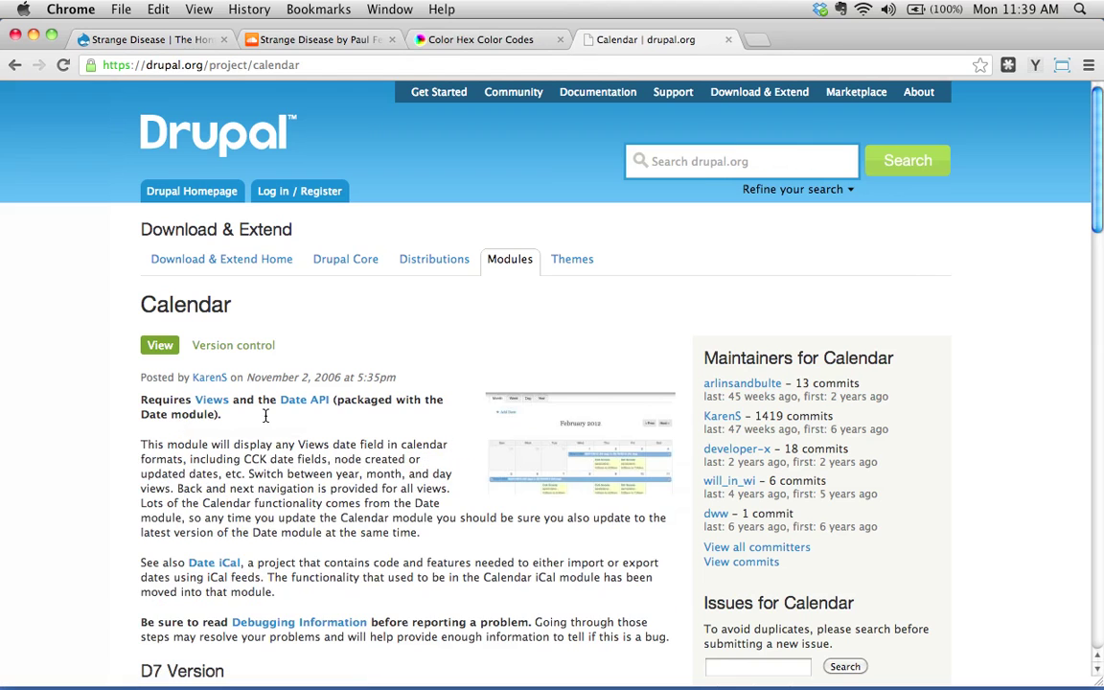
scroll(606, 305, down, 3)
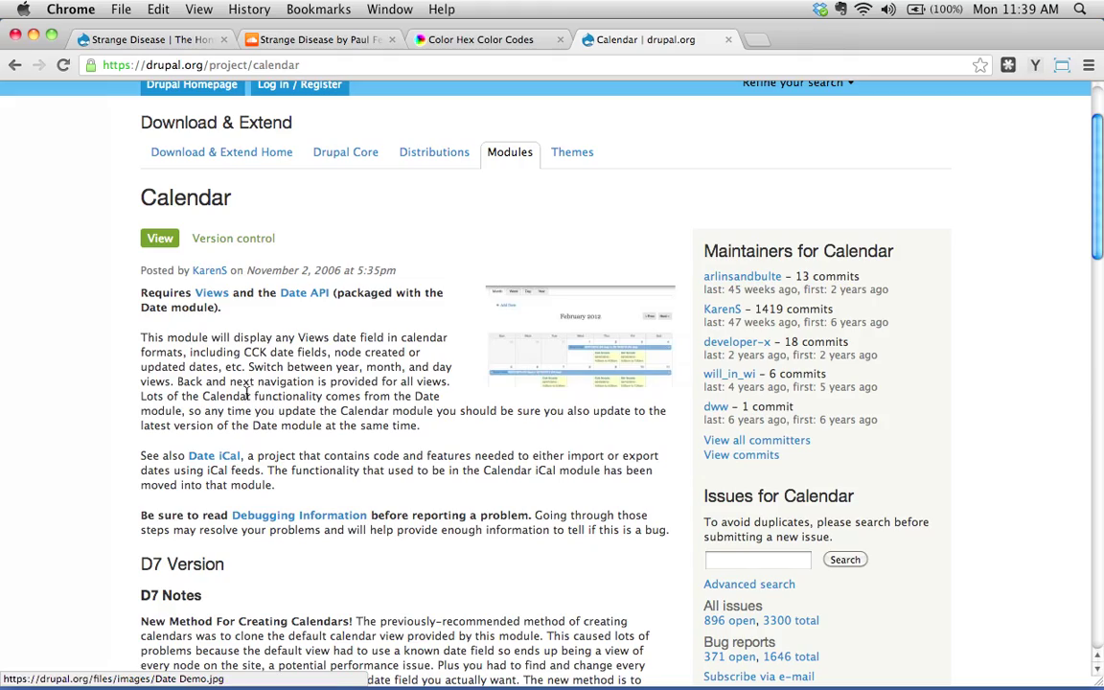
scroll(266, 321, down, 5)
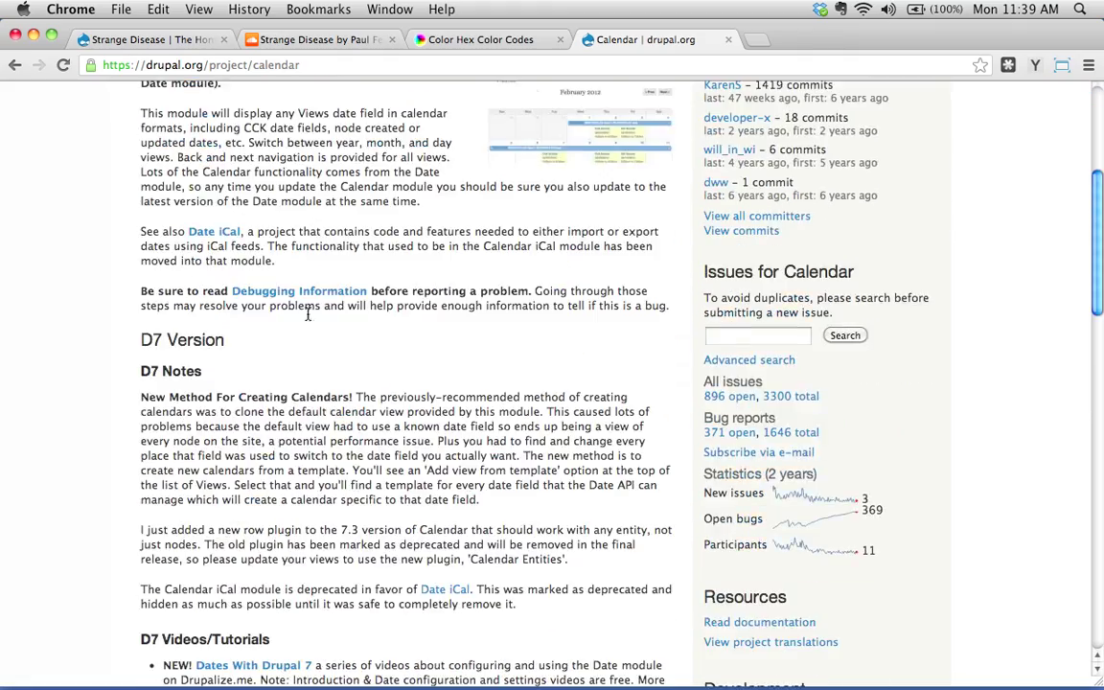
scroll(278, 282, up, 3)
scroll(319, 257, down, 15)
scroll(319, 257, down, 12)
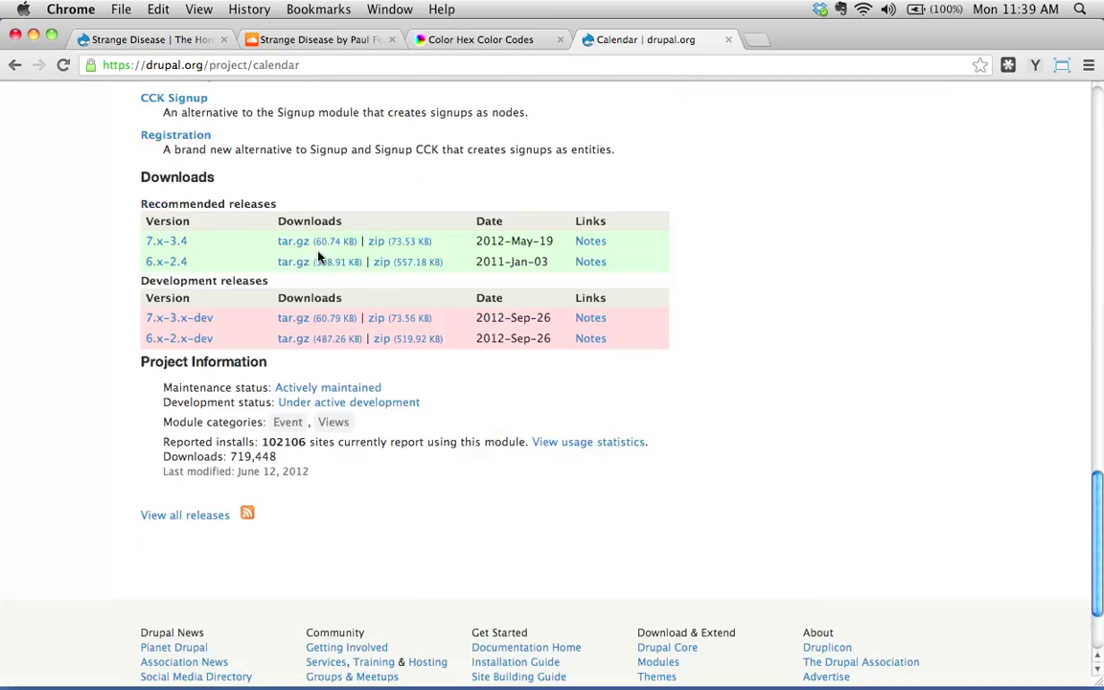
scroll(230, 254, up, 2)
scroll(246, 252, up, 20)
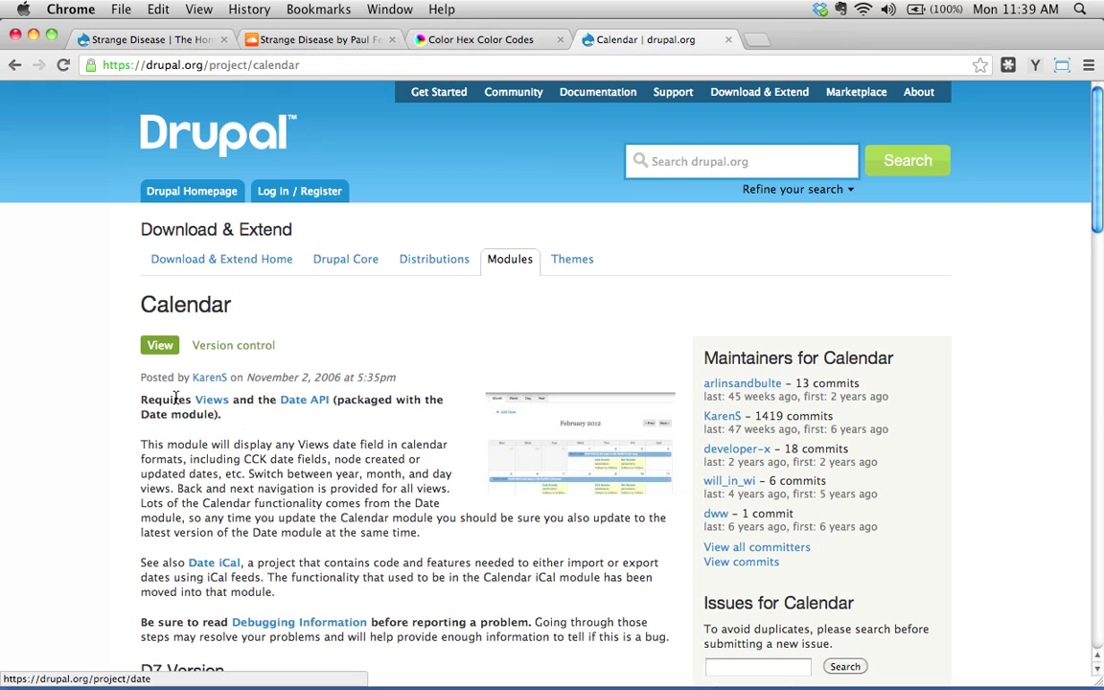
click(14, 65)
Change the module category from Event to Community and rerun the search
scroll(485, 337, down, 10)
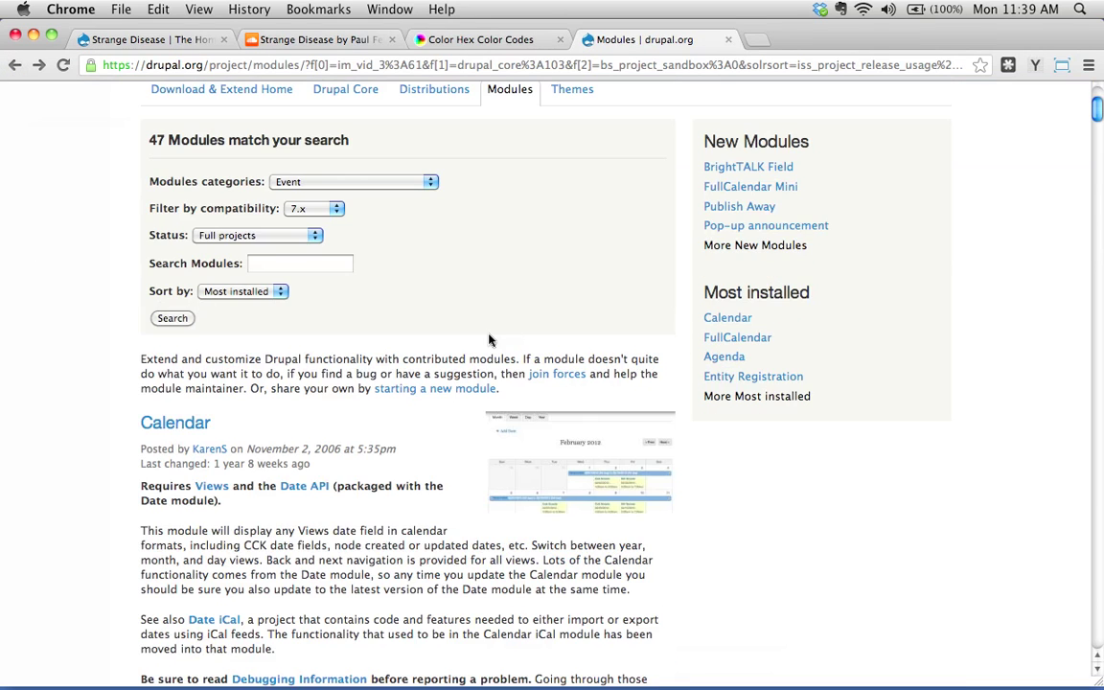
scroll(488, 345, down, 8)
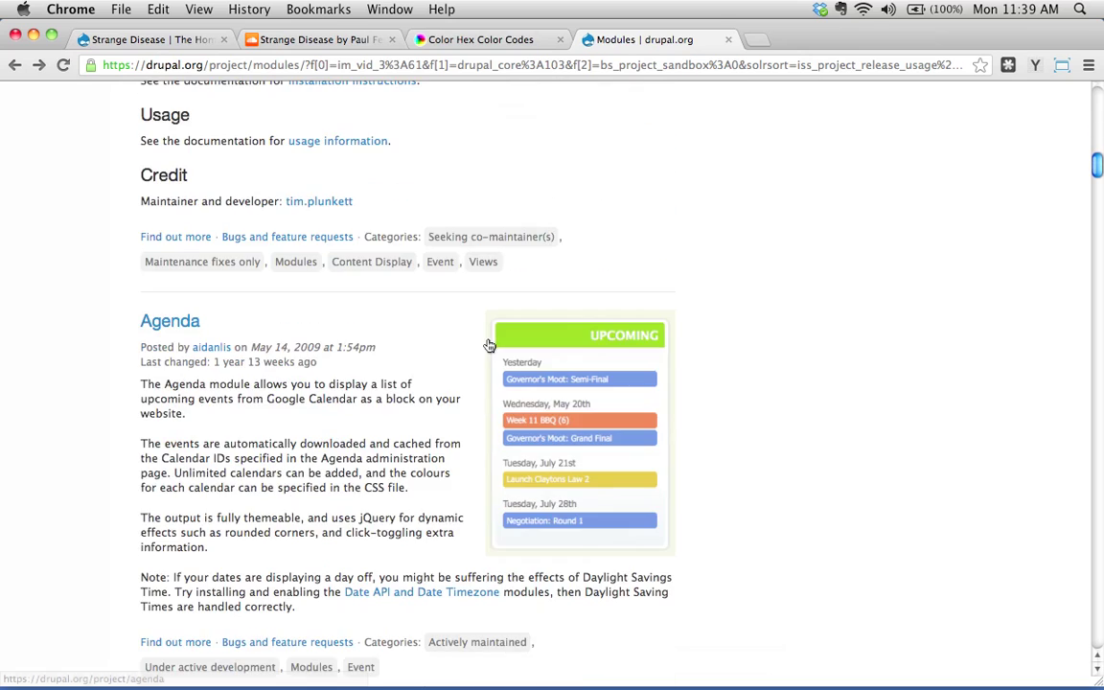
scroll(488, 345, up, 20)
click(382, 368)
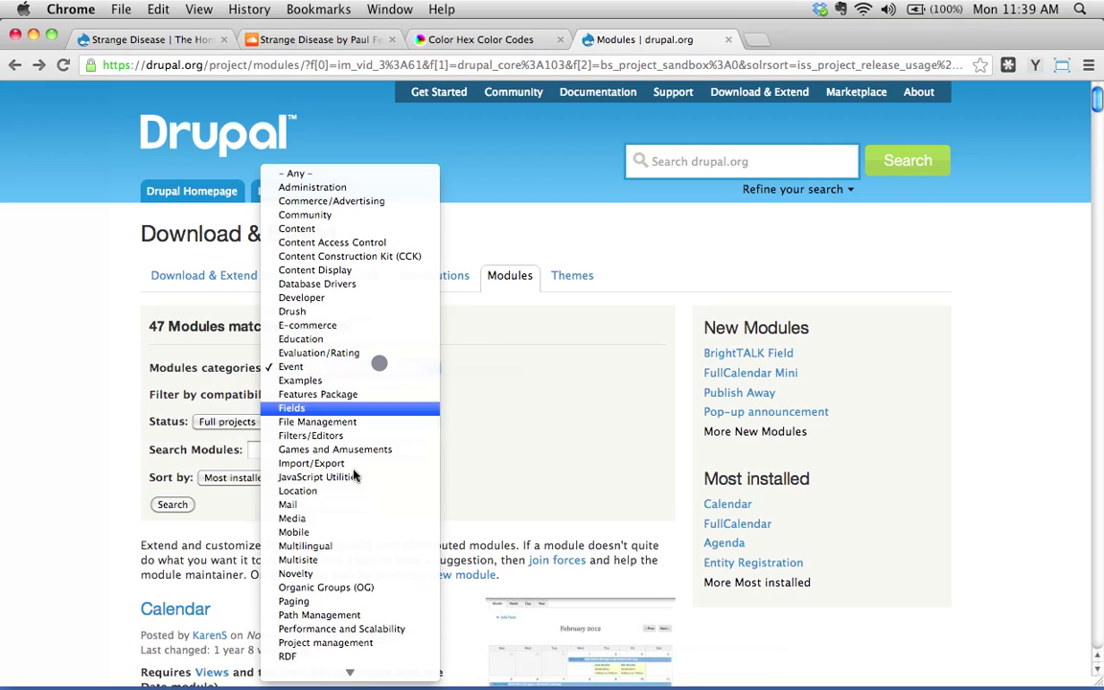
scroll(355, 537, down, 5)
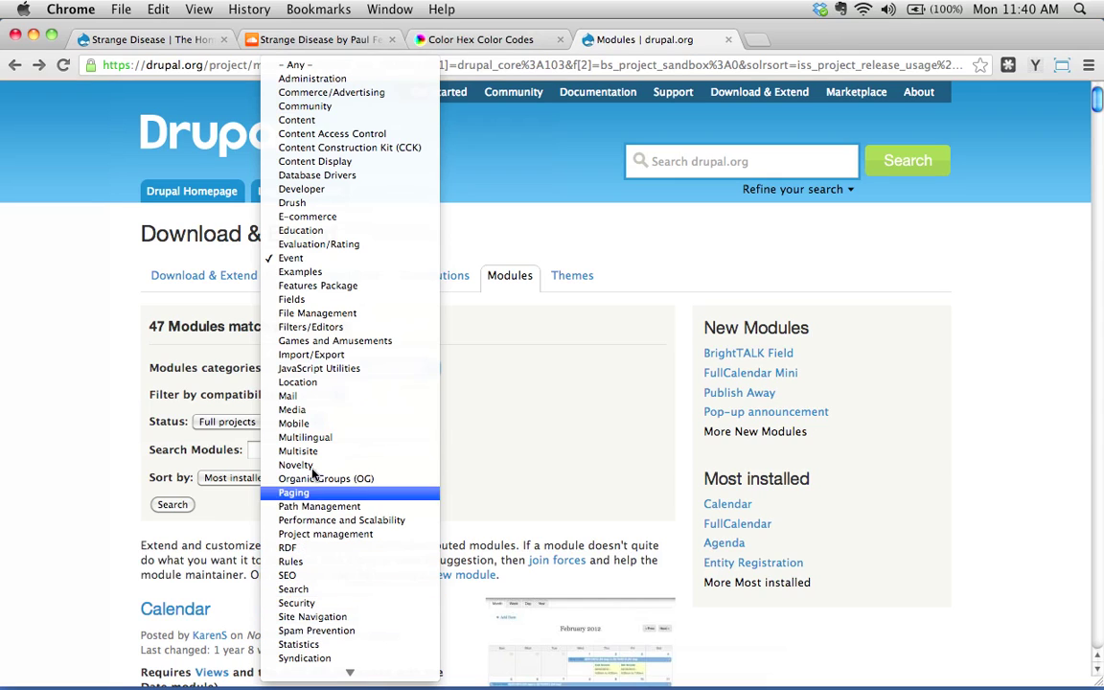
click(335, 107)
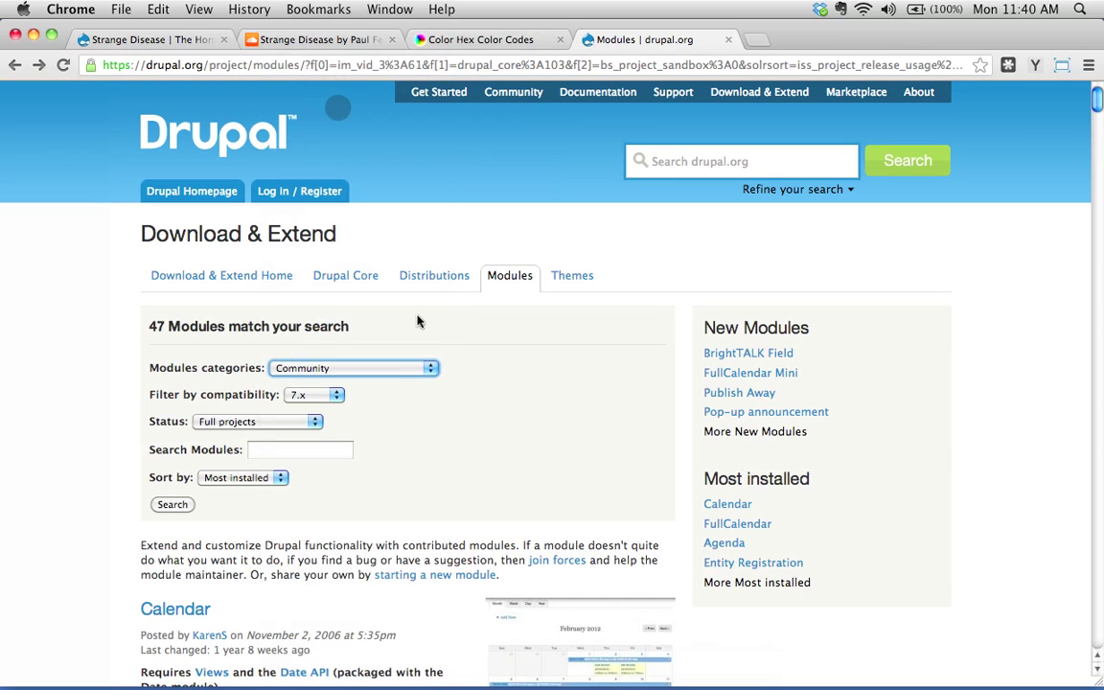
click(173, 505)
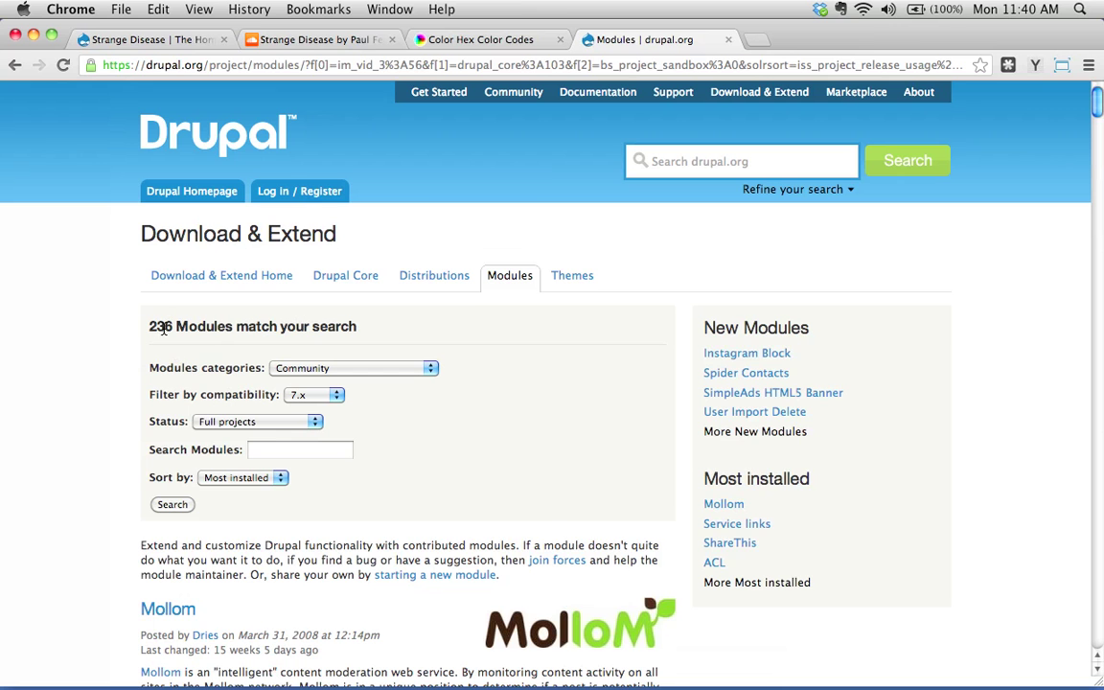
Scroll through the 236 Community modules led by Mollom and return to the top
scroll(126, 336, down, 10)
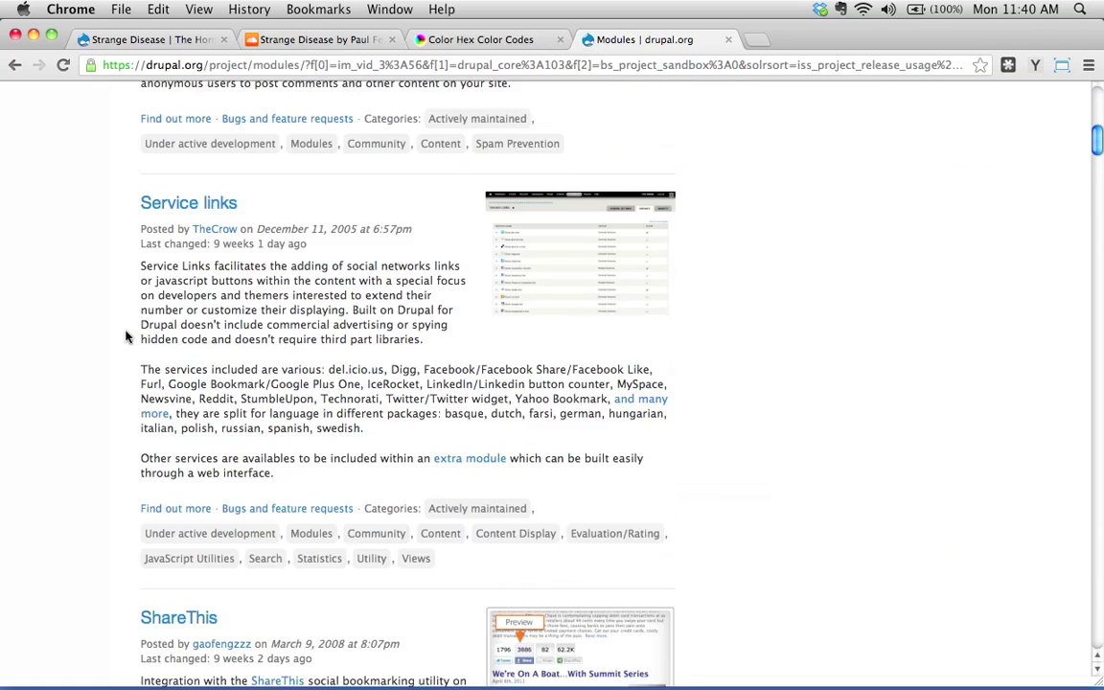
scroll(126, 336, down, 3)
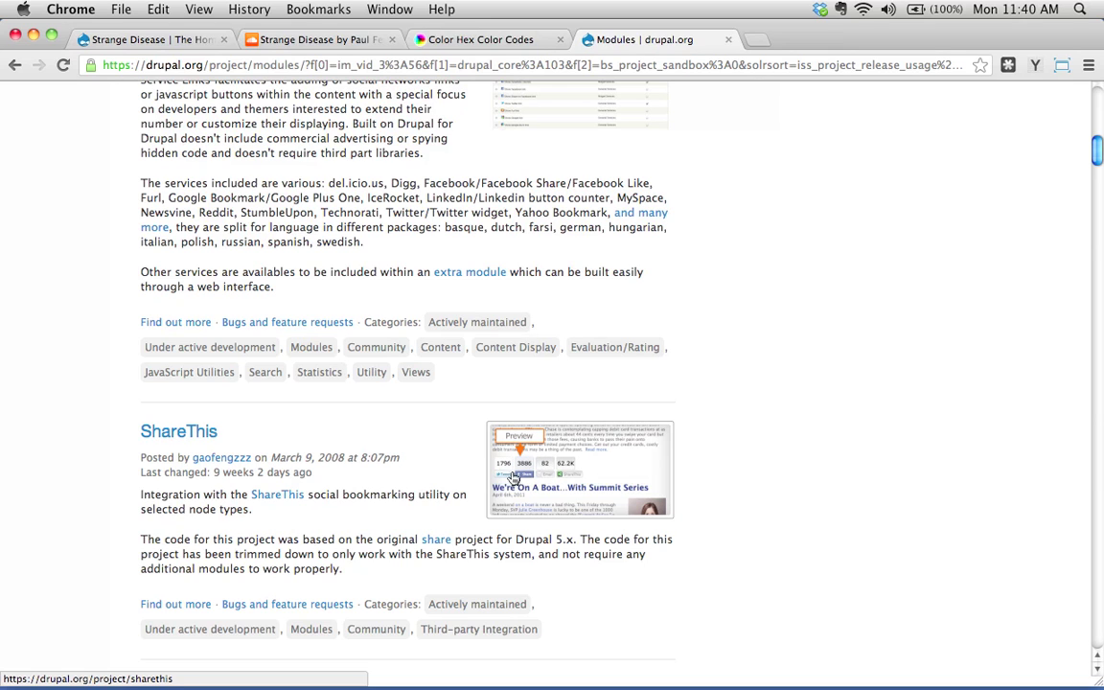
scroll(240, 422, down, 5)
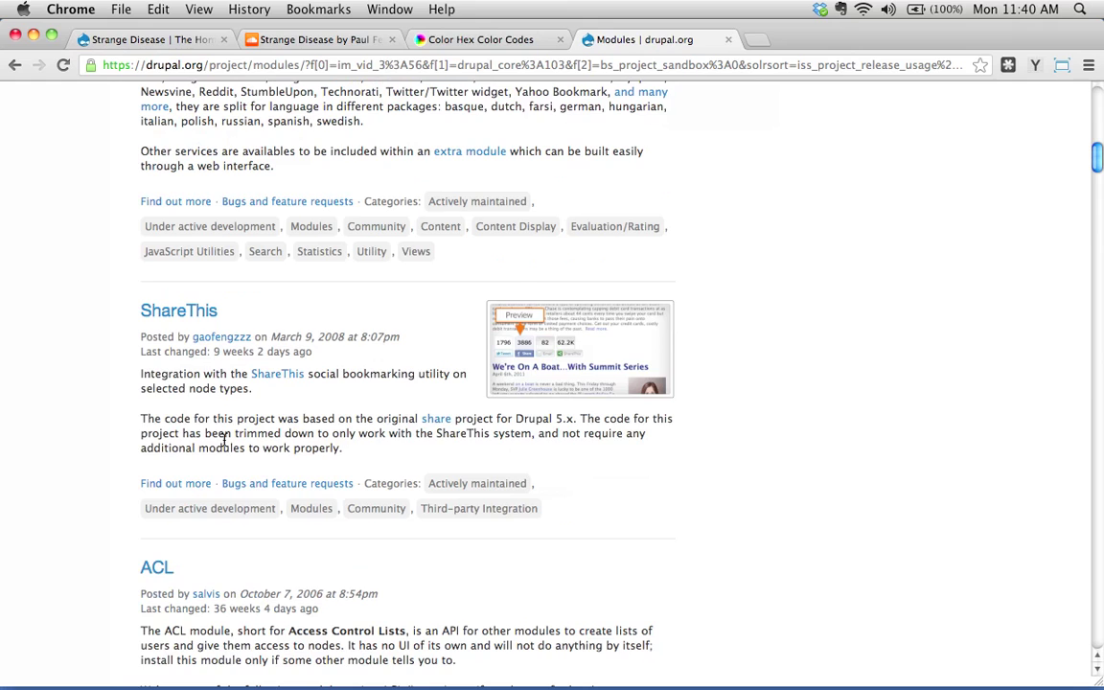
scroll(273, 437, down, 15)
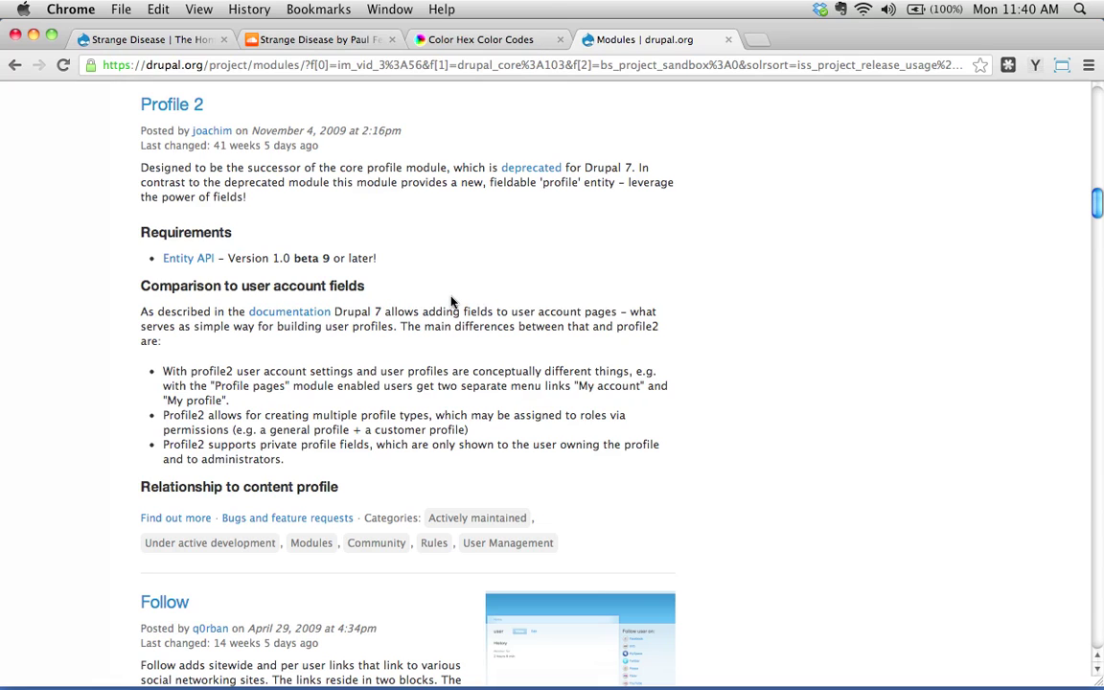
scroll(450, 288, down, 15)
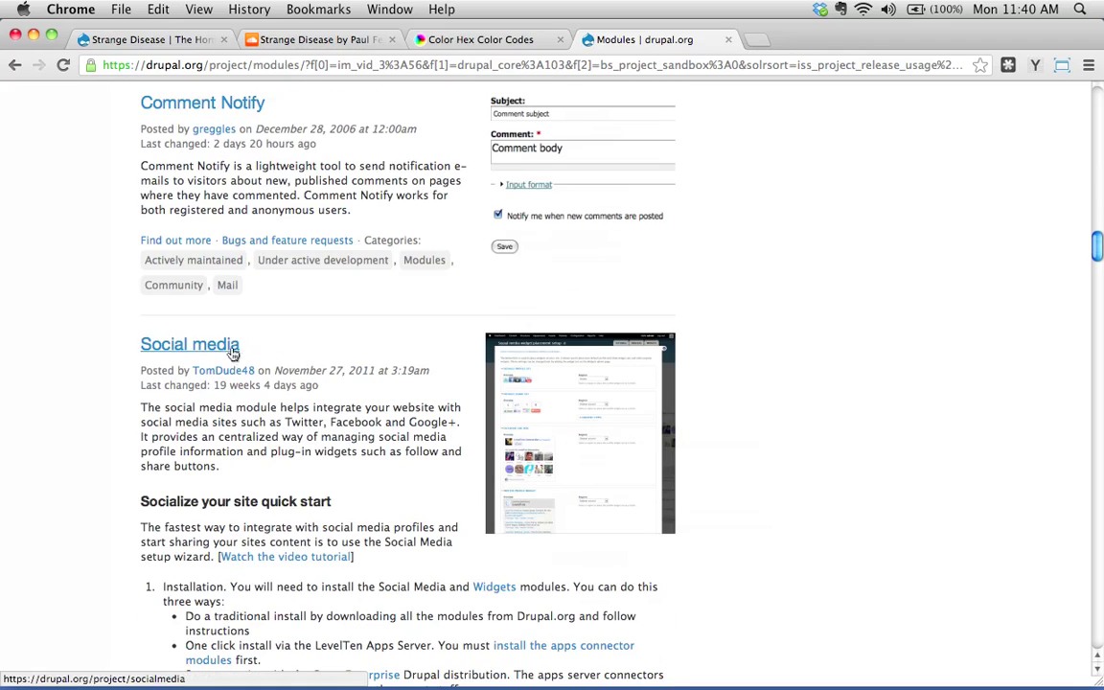
scroll(376, 370, down, 8)
scroll(378, 370, up, 15)
scroll(377, 370, up, 20)
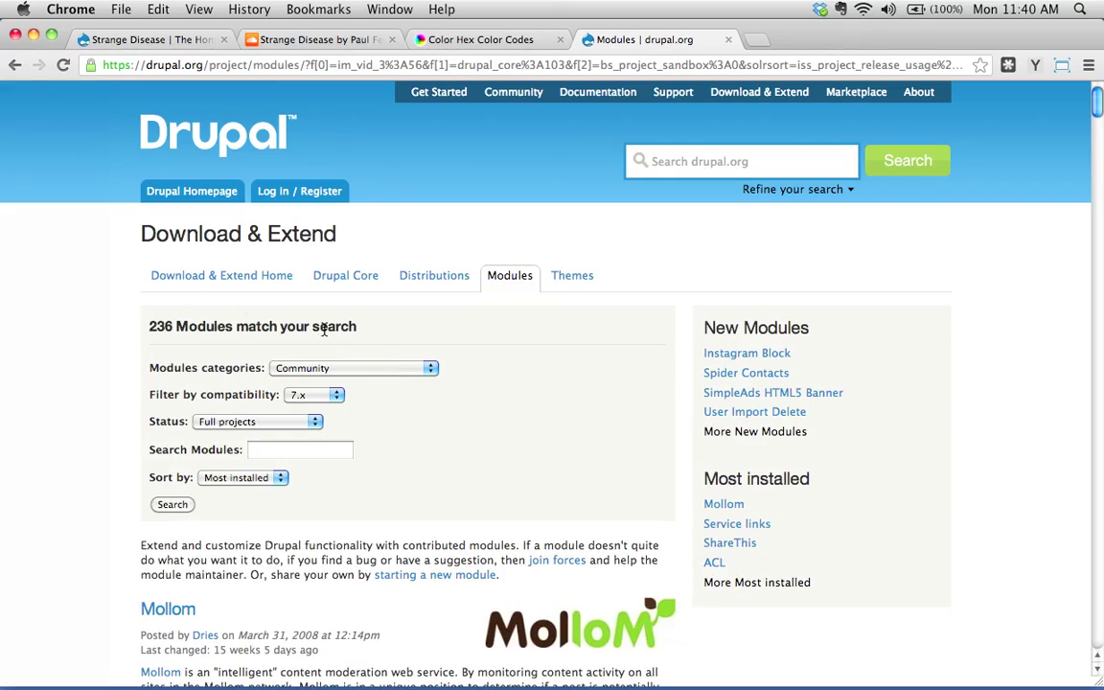
click(355, 370)
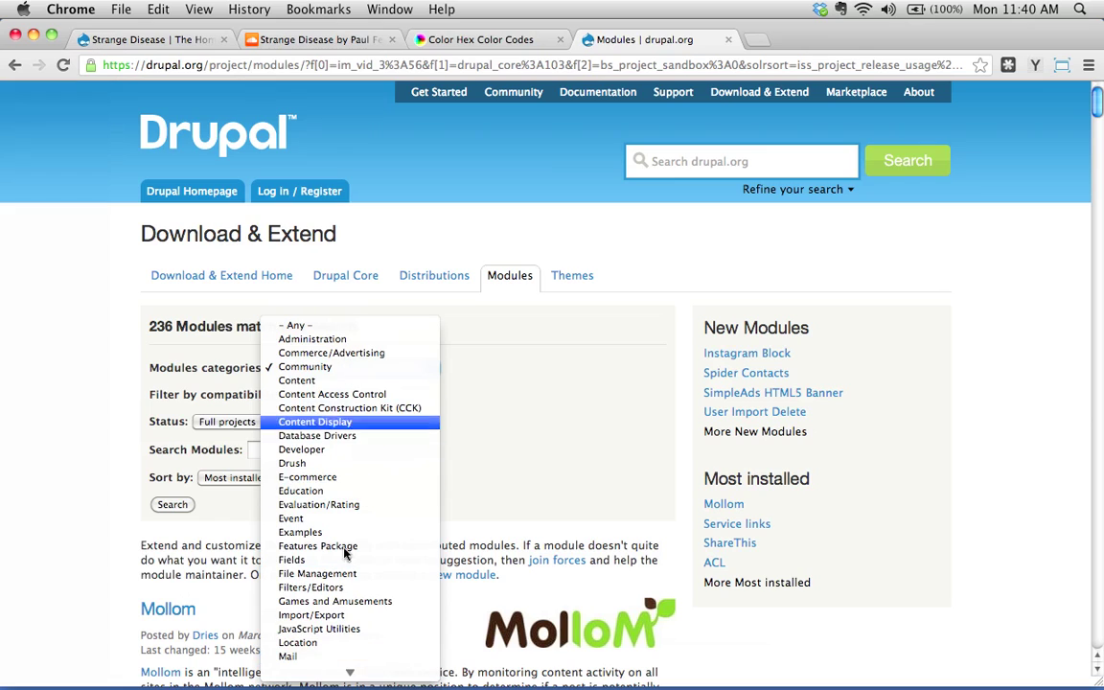
click(102, 436)
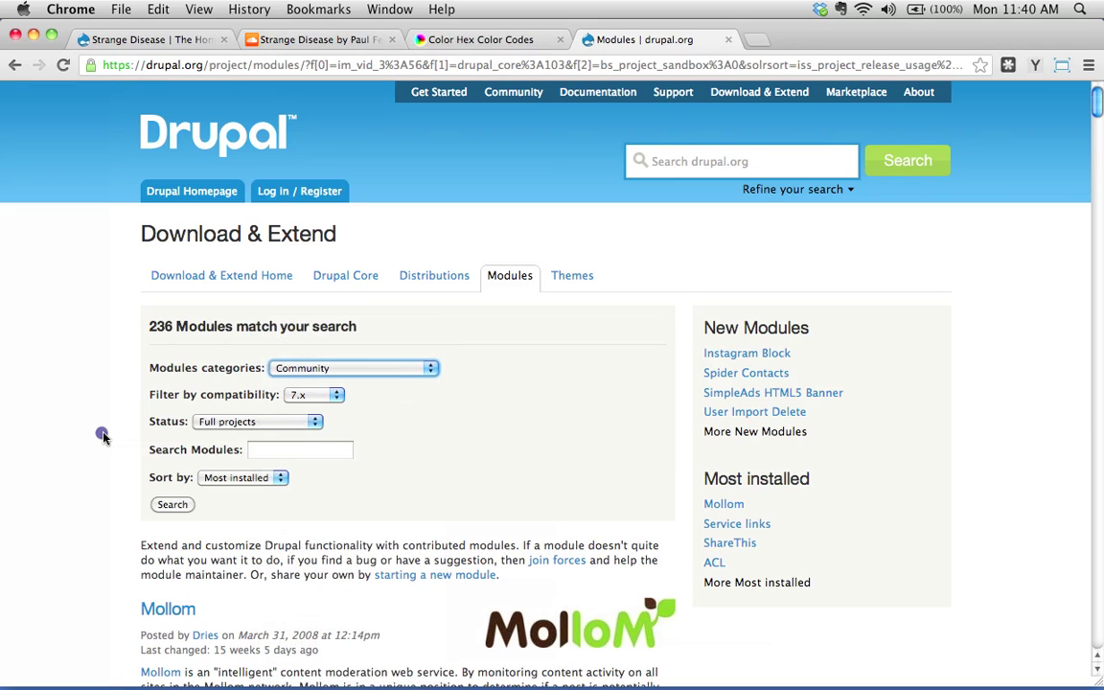